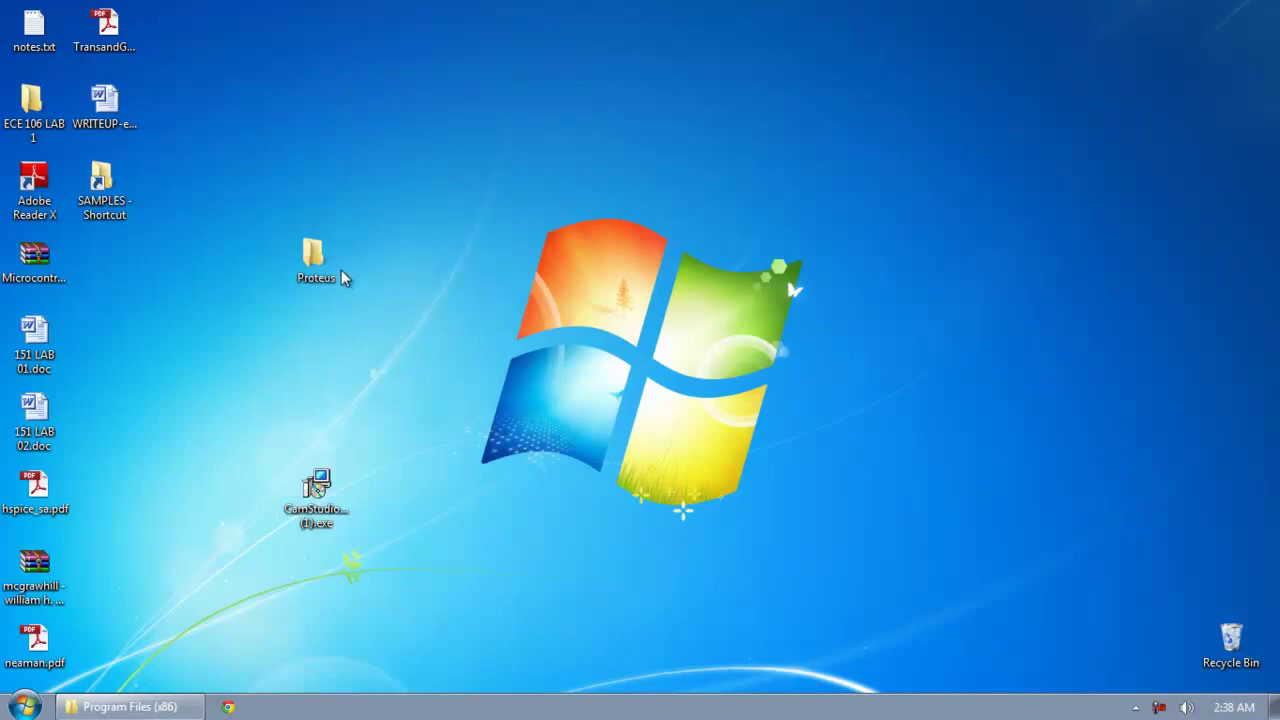
- Open the desktop Proteus folder to list setup79sp1.exe and the Pr79SP1v1.0.0 folder
double_click(316, 262)
drag(543, 68, 758, 91)
click(689, 226)
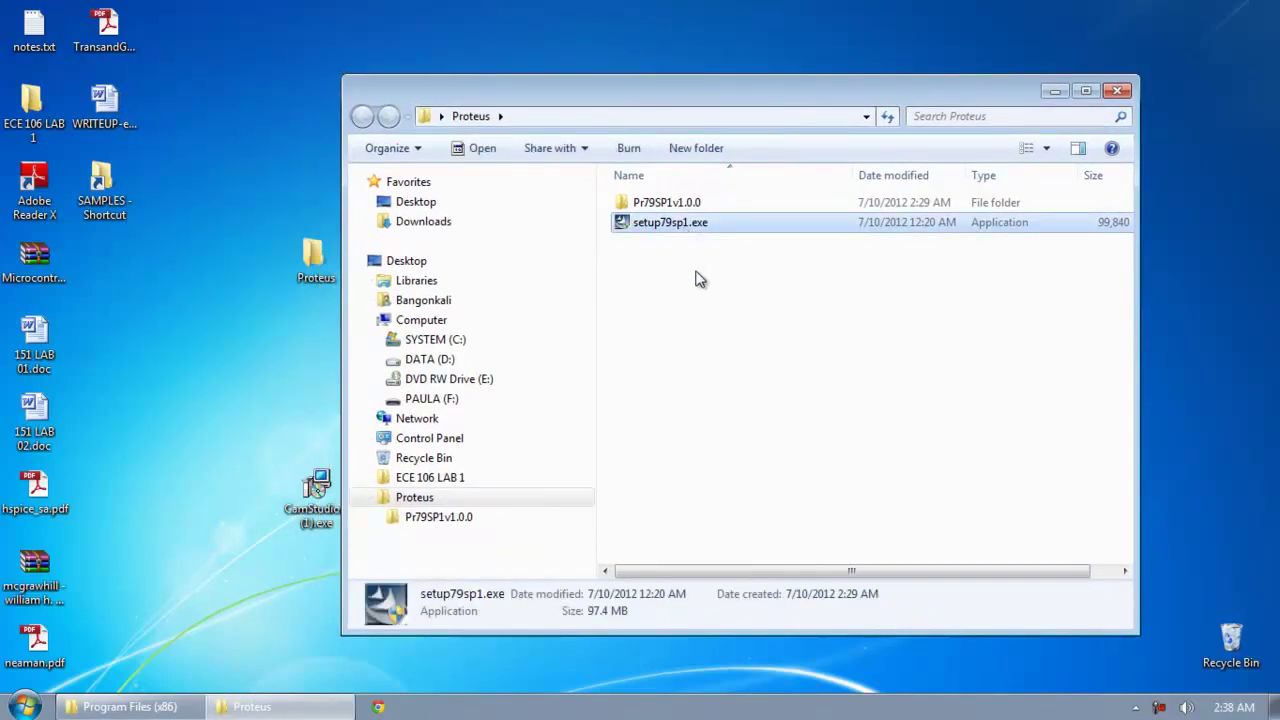
click(690, 205)
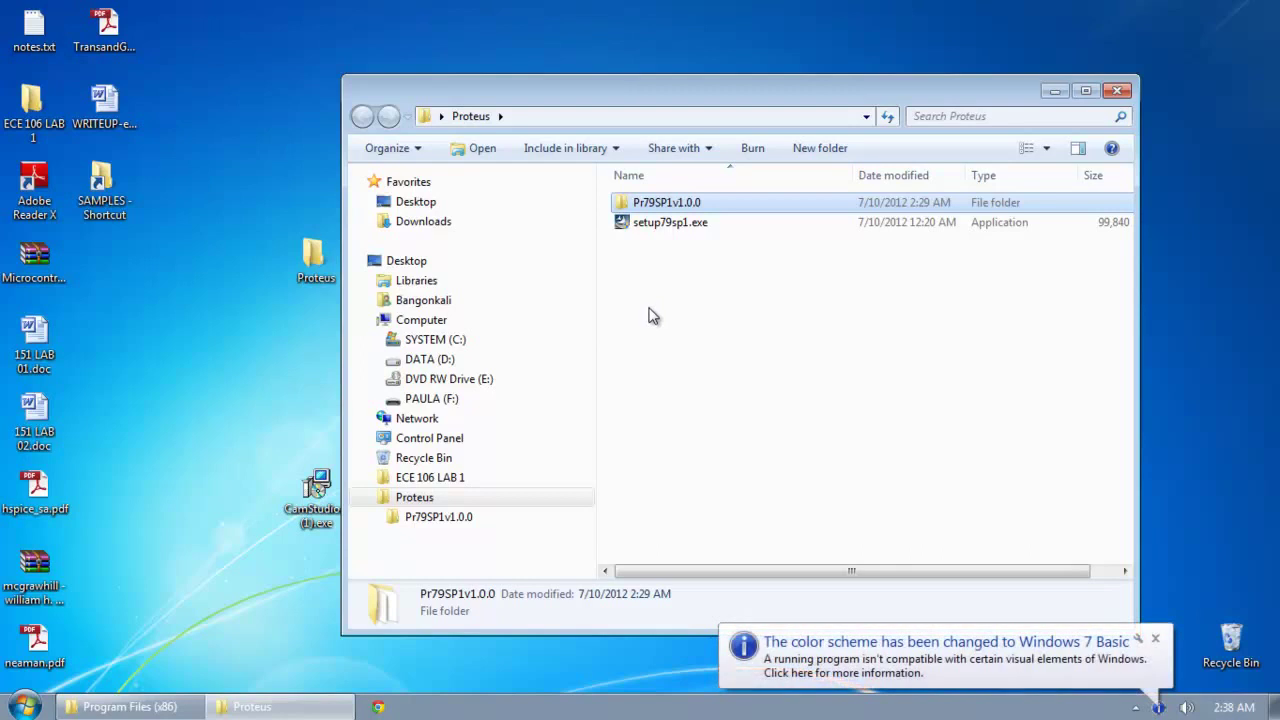
- Run setup79sp1.exe as administrator
click(684, 227)
right_click(684, 227)
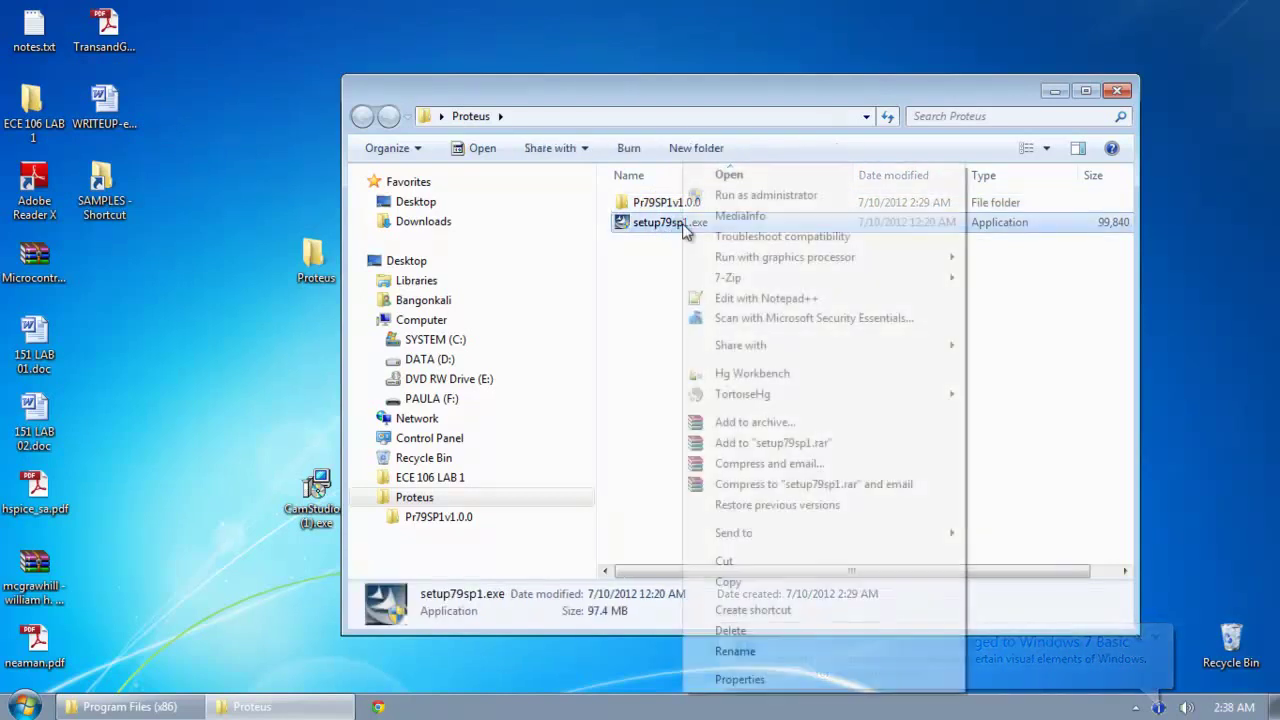
click(730, 197)
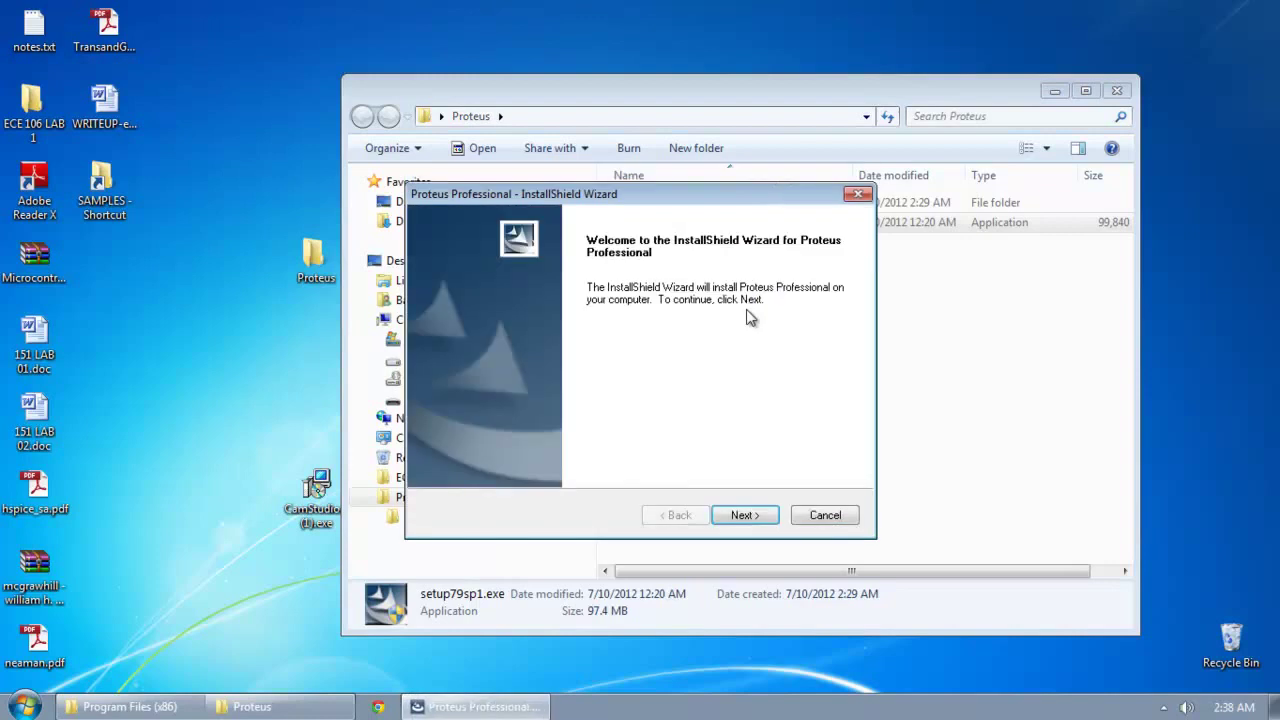
- Accept the licence agreement, choose a locally installed licence key, and launch the licence manager
click(738, 516)
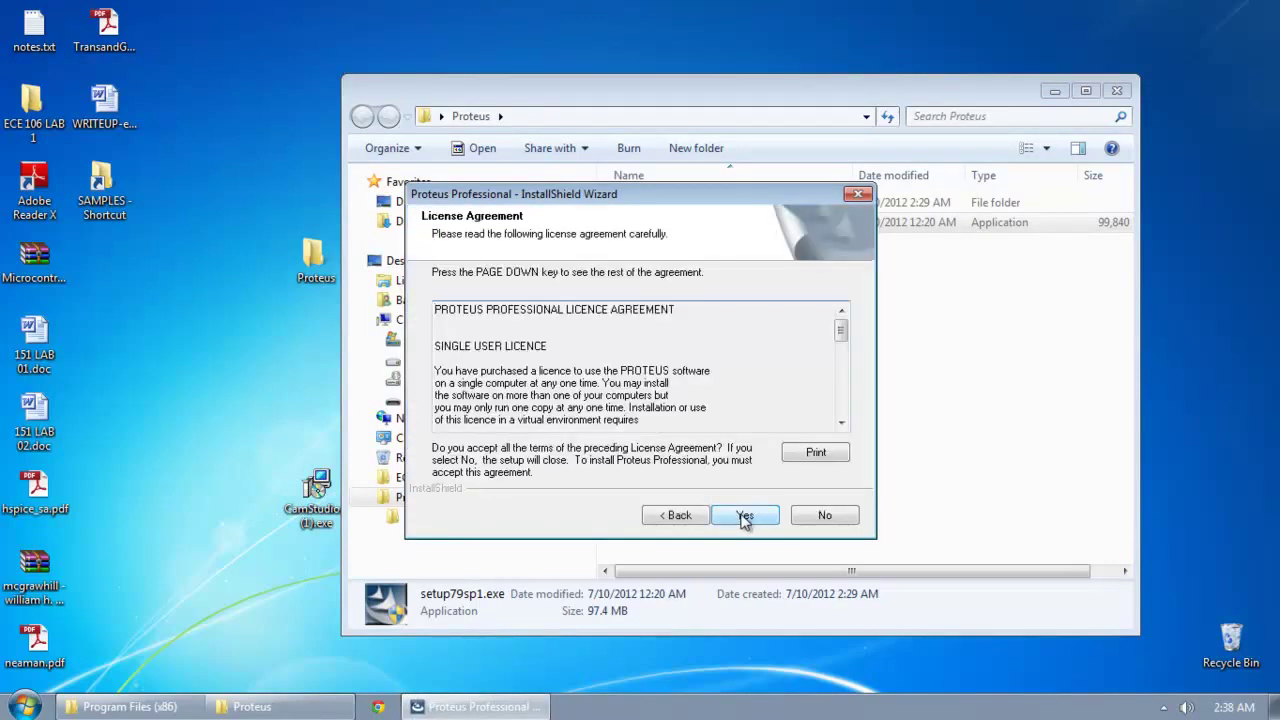
click(743, 516)
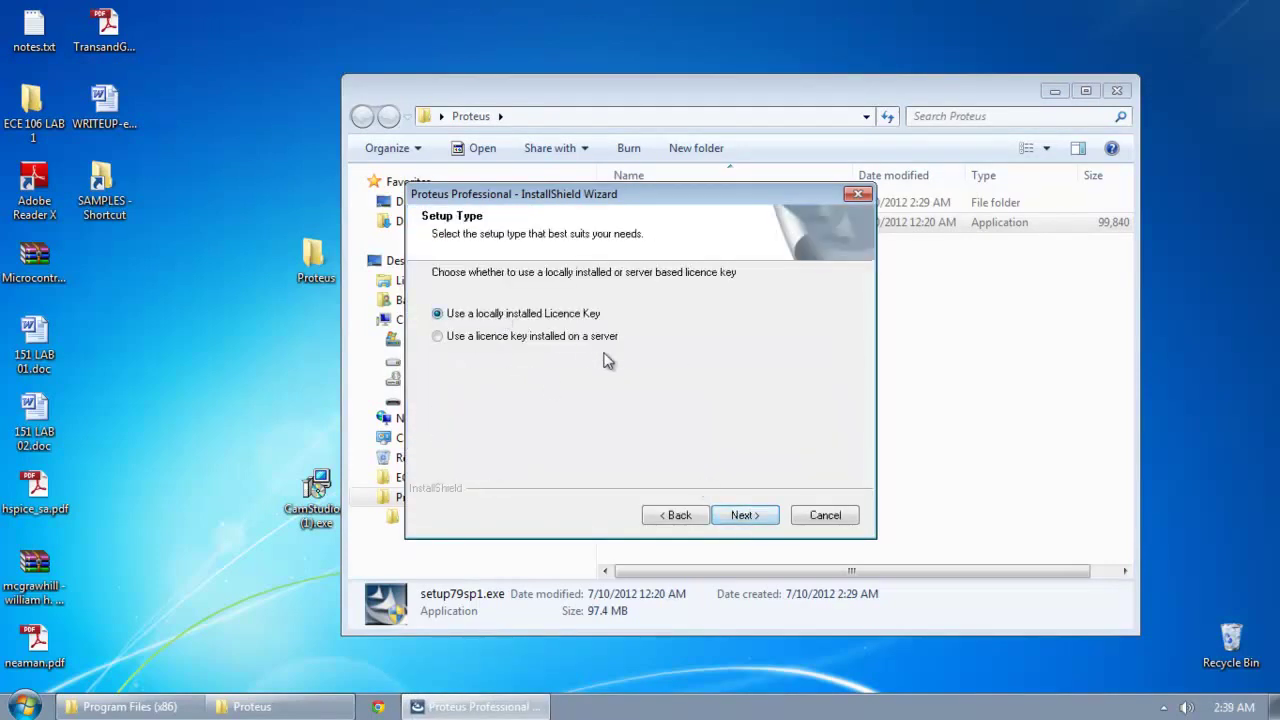
click(745, 520)
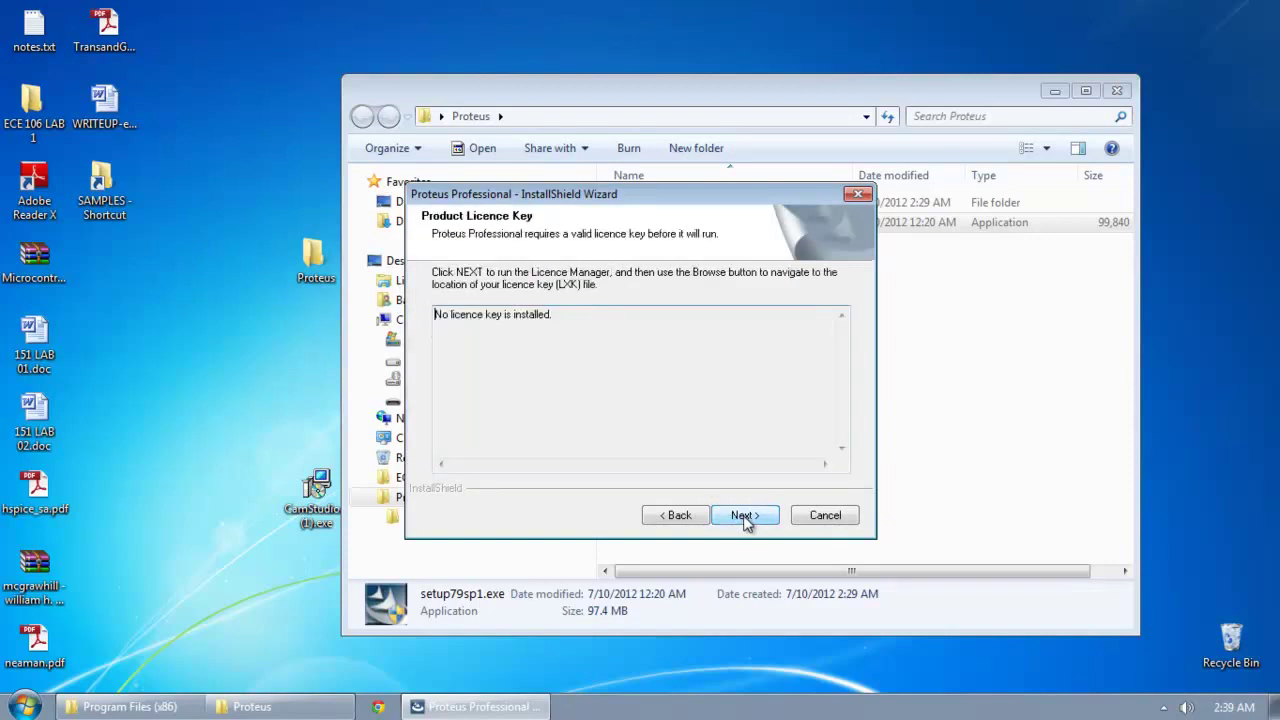
click(745, 518)
- Copy the full path of the .lxk licence key file in Pr79SP1v1.0.0
click(586, 86)
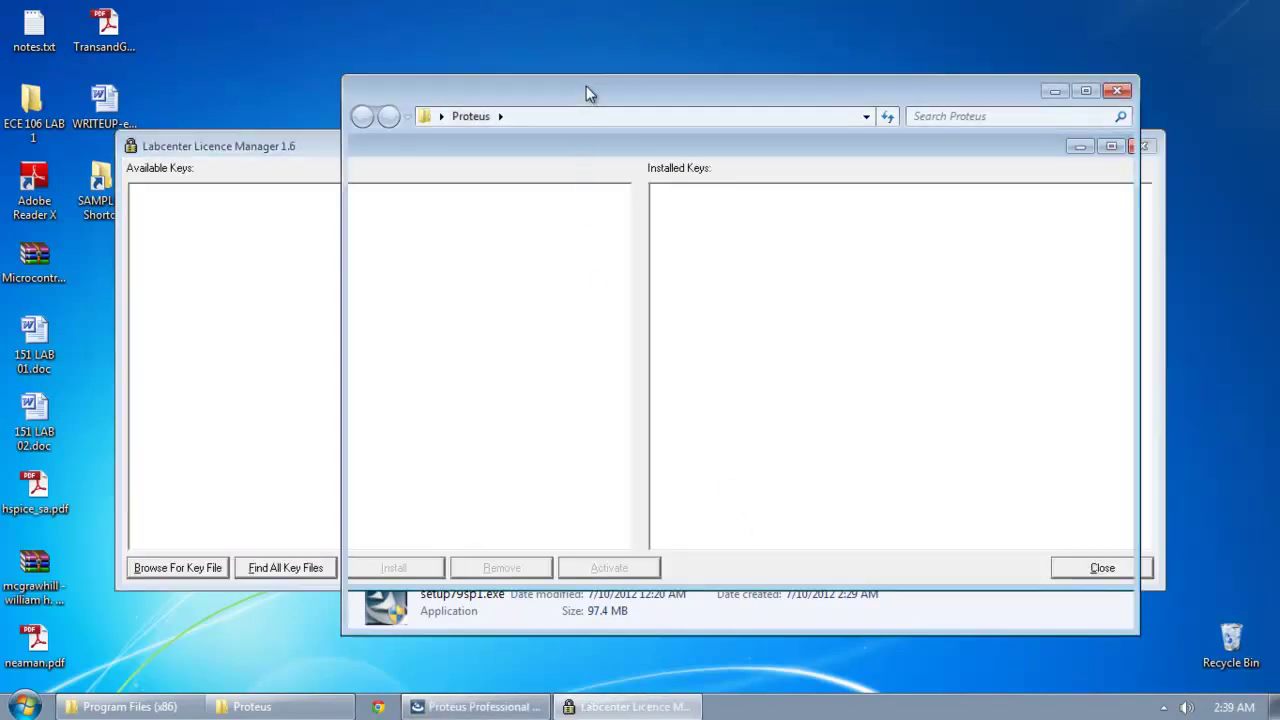
double_click(638, 204)
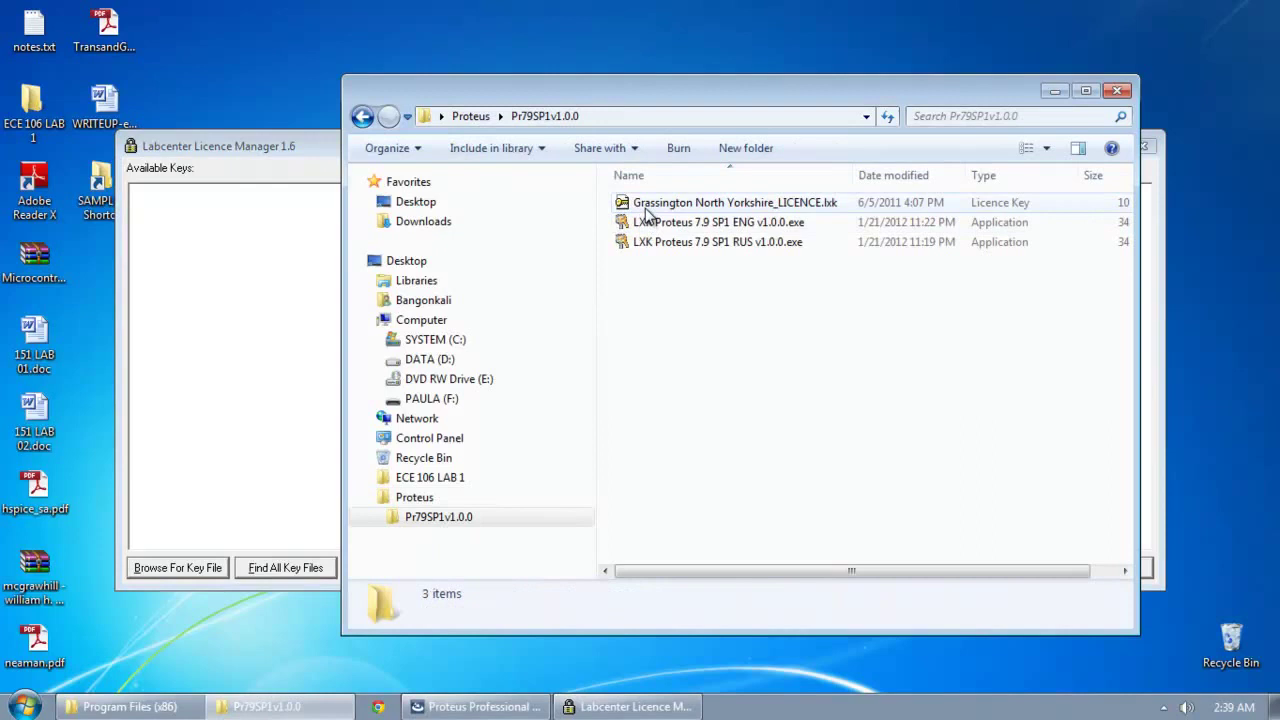
click(648, 210)
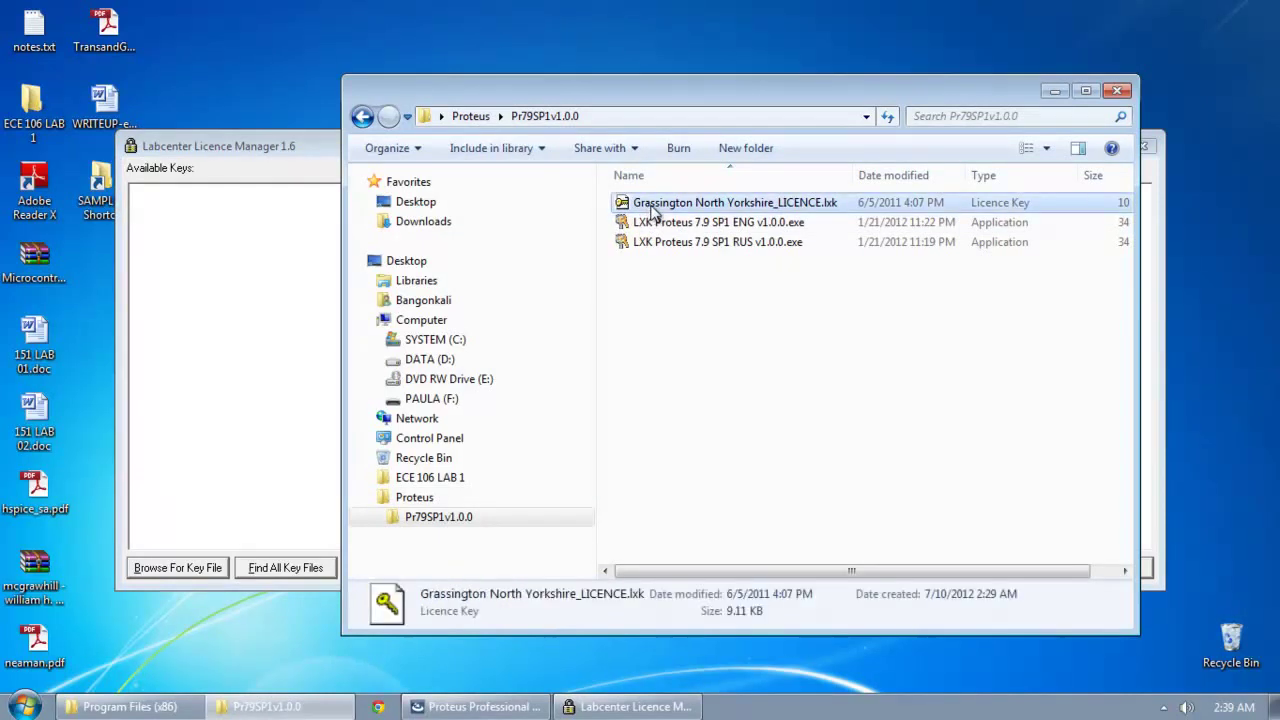
right_click(650, 212)
click(792, 489)
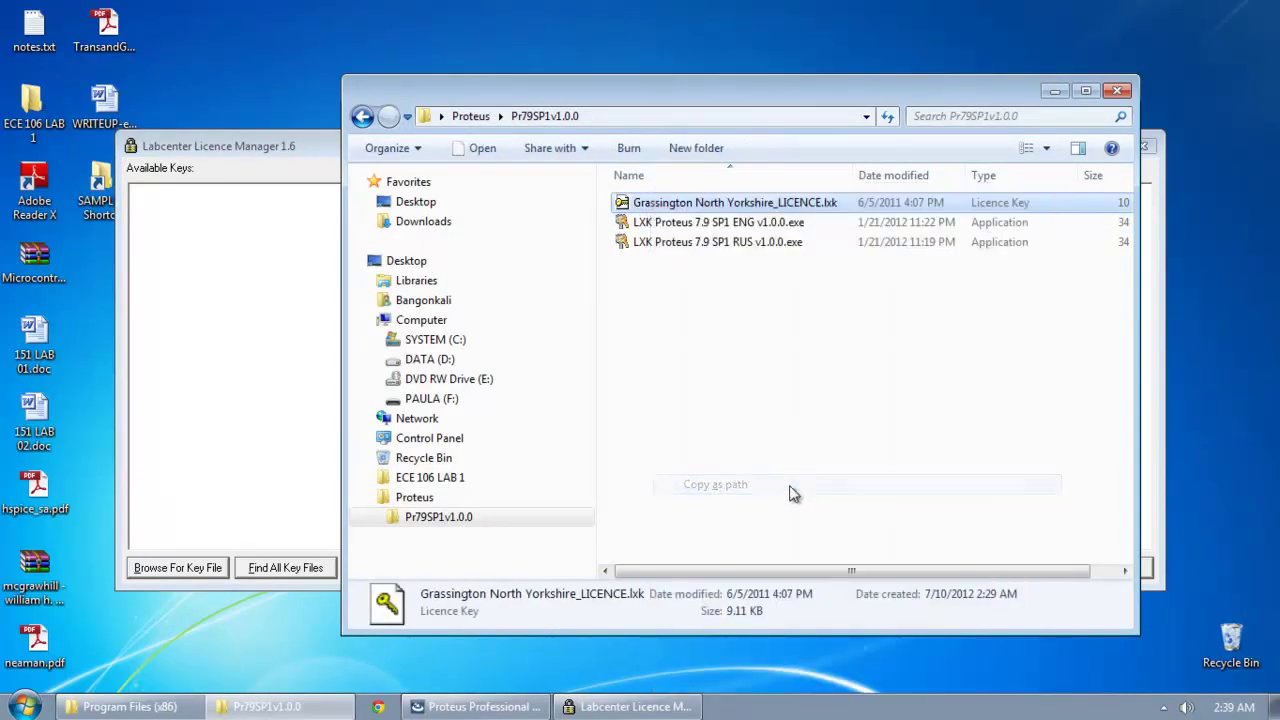
- Load the copied .lxk key file, install its full key set, and close the licence manager
click(160, 328)
click(203, 567)
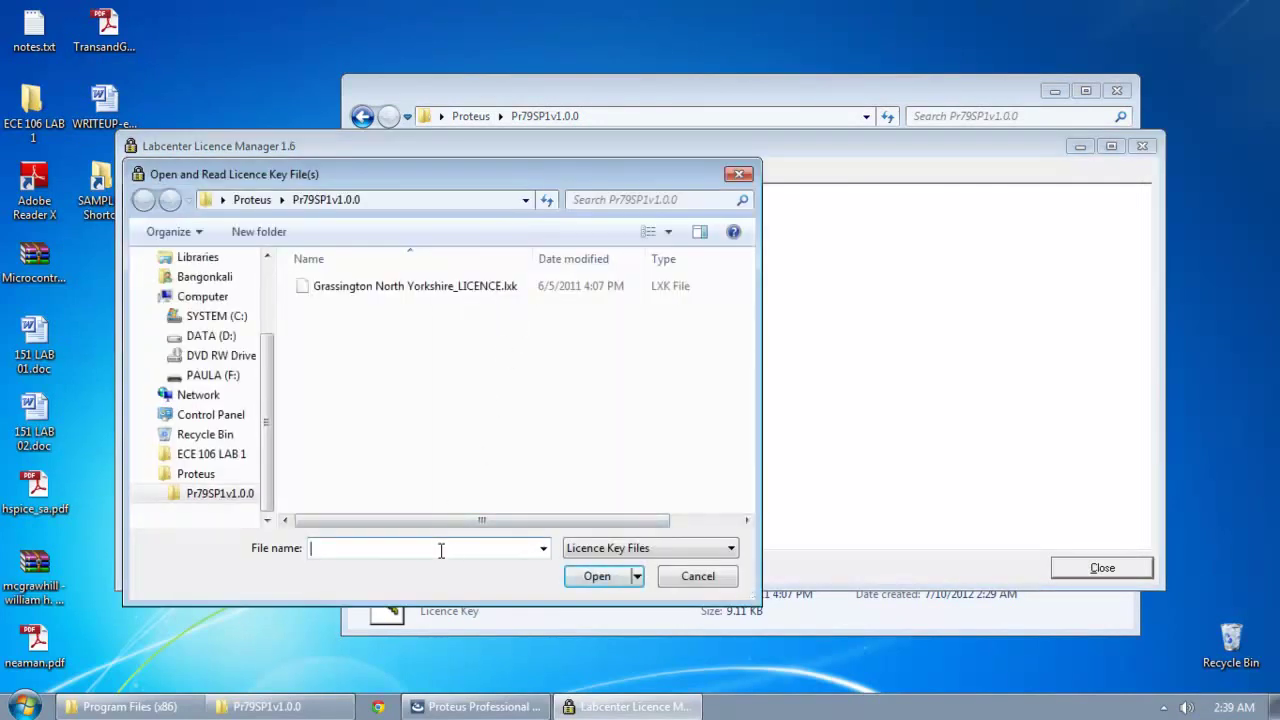
right_click(440, 550)
click(529, 372)
click(592, 577)
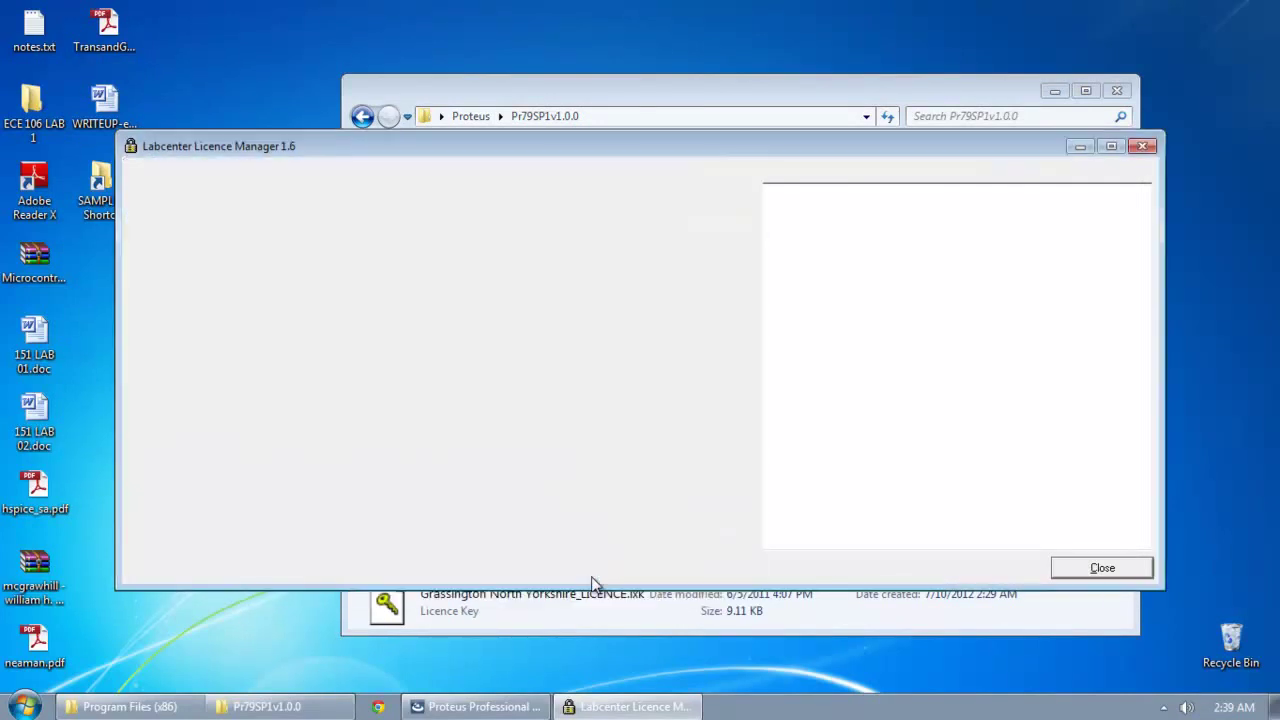
mouse_move(278, 203)
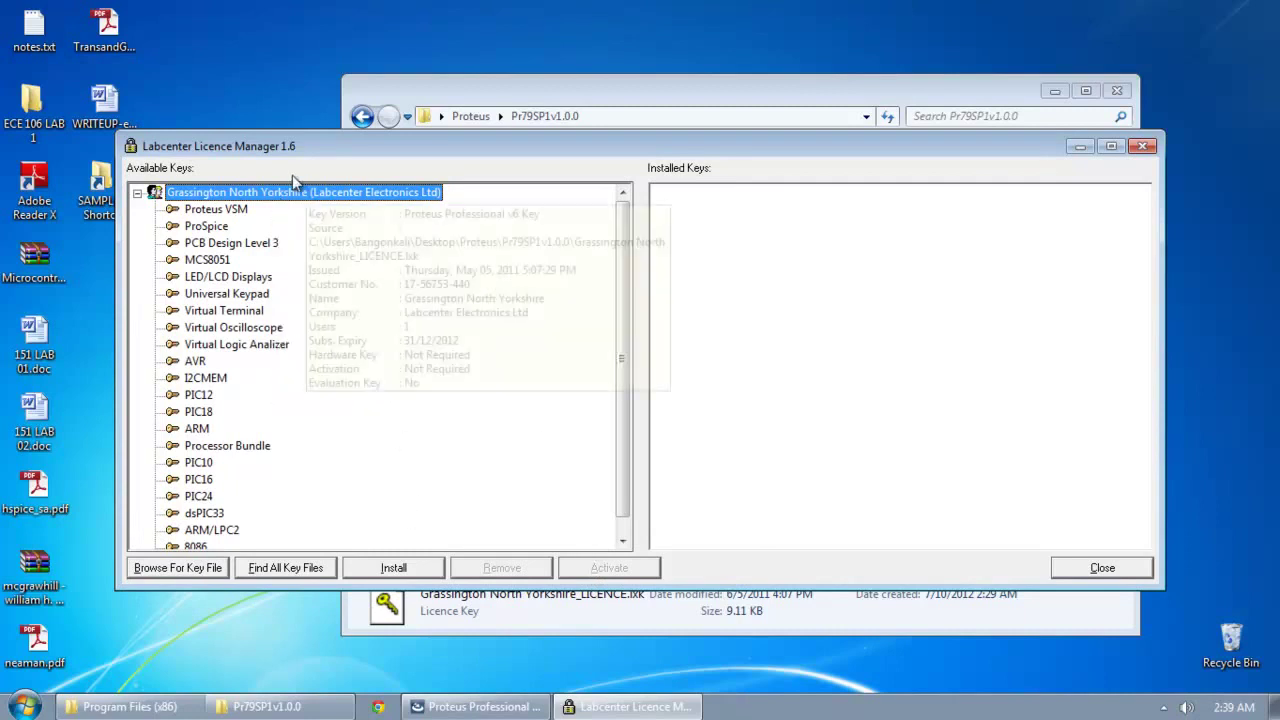
click(398, 566)
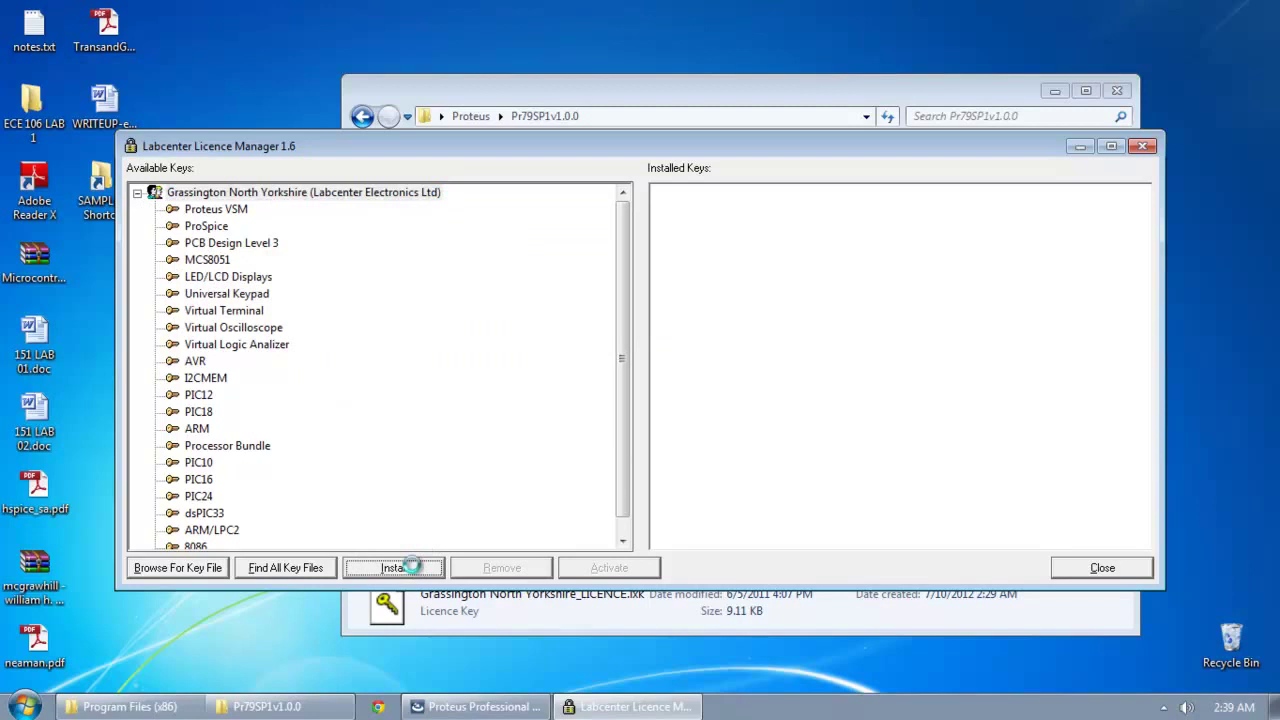
click(708, 575)
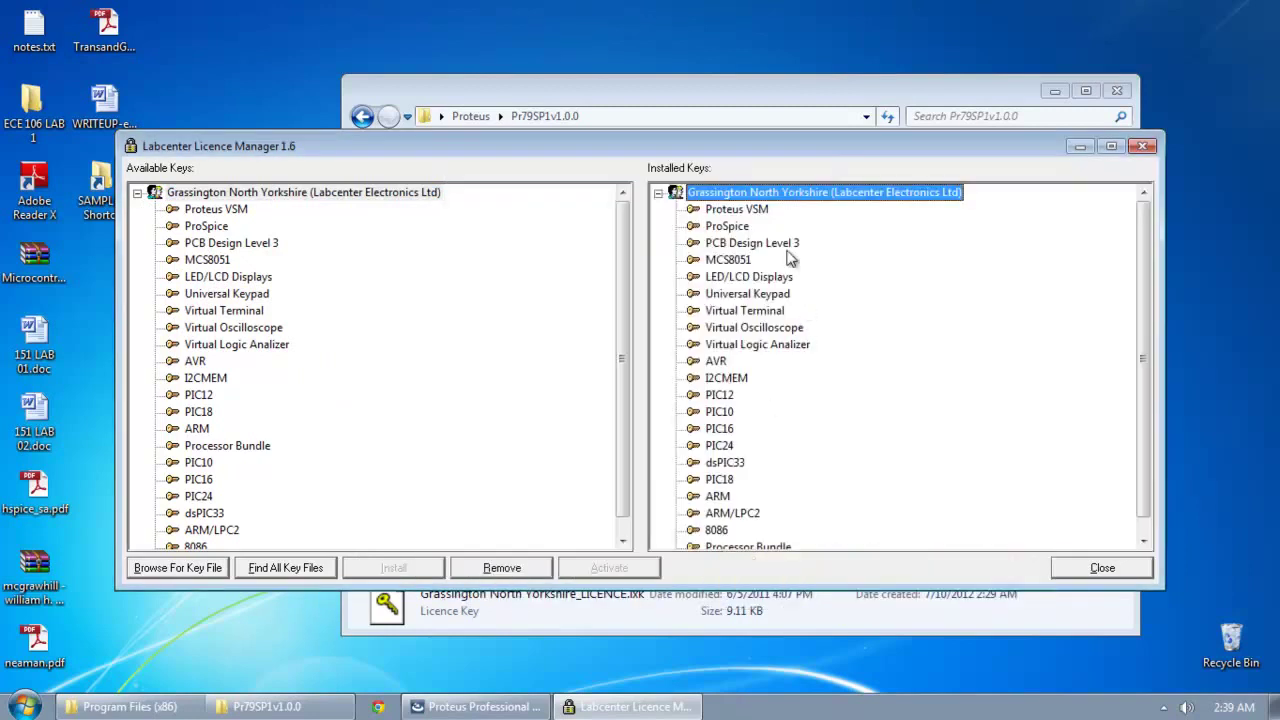
click(1099, 570)
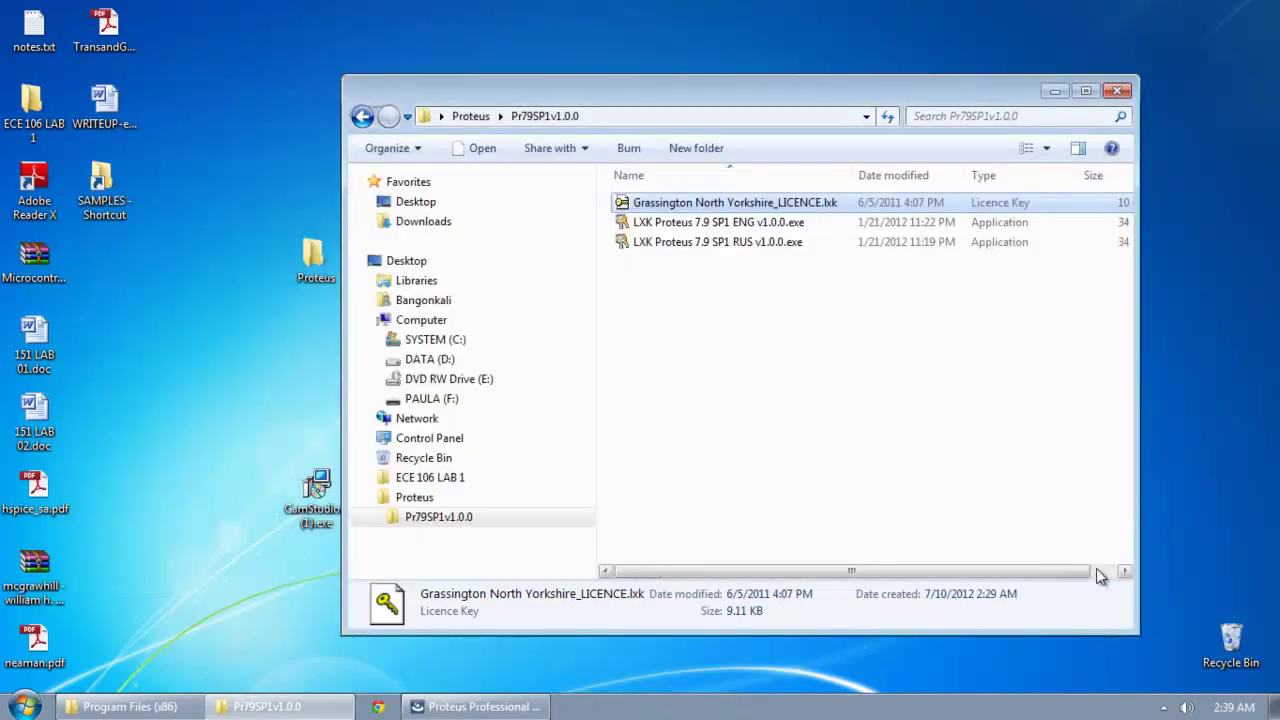
- Return to the installer wizard and continue past the installed licence key page
click(528, 707)
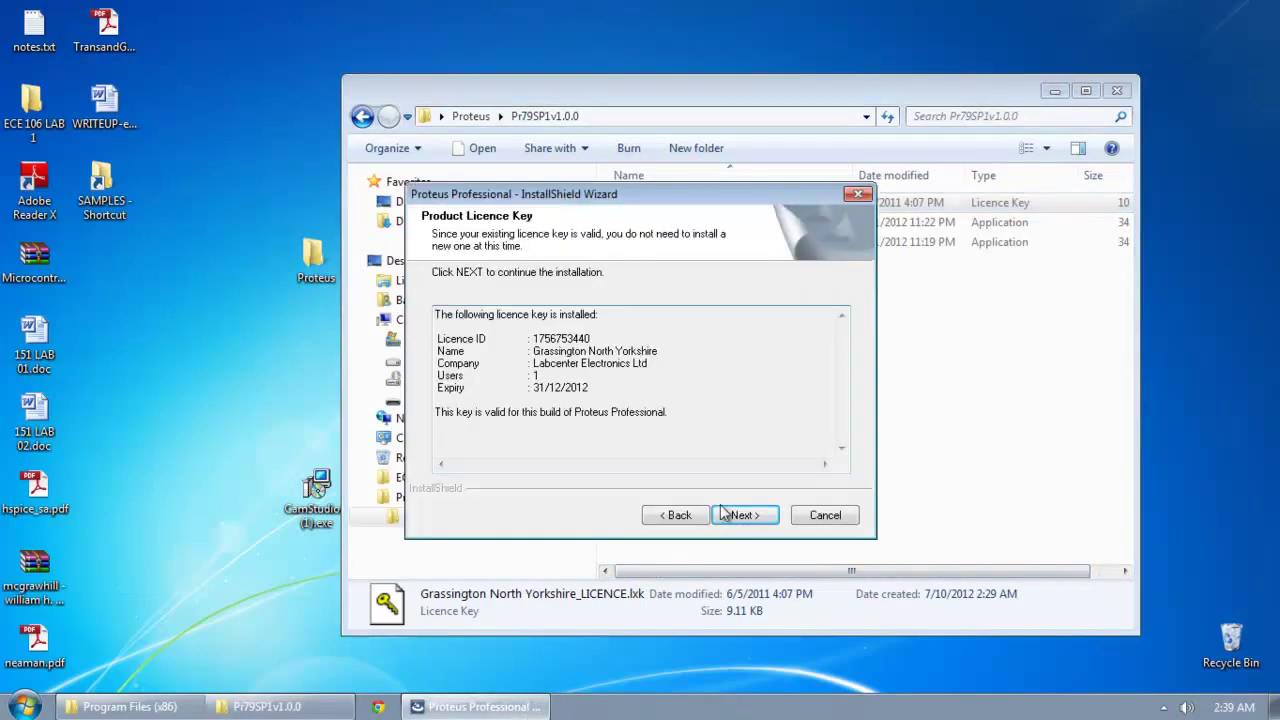
drag(445, 318, 729, 426)
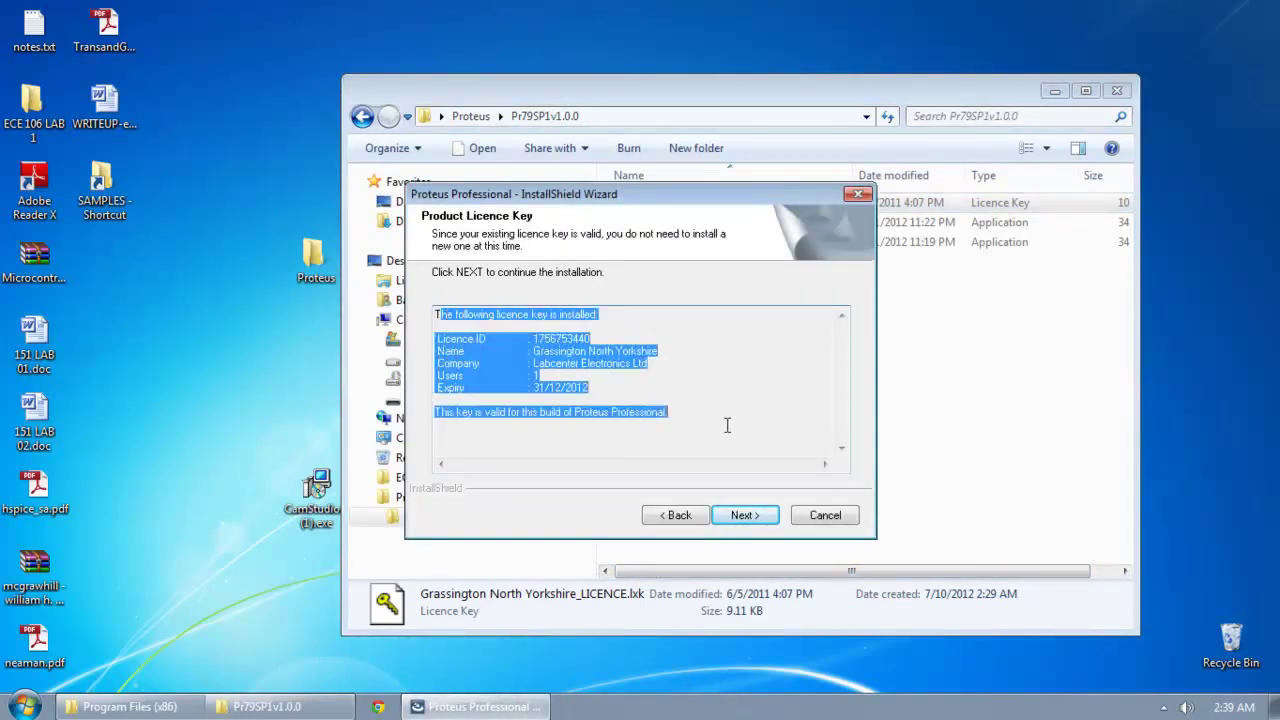
click(730, 431)
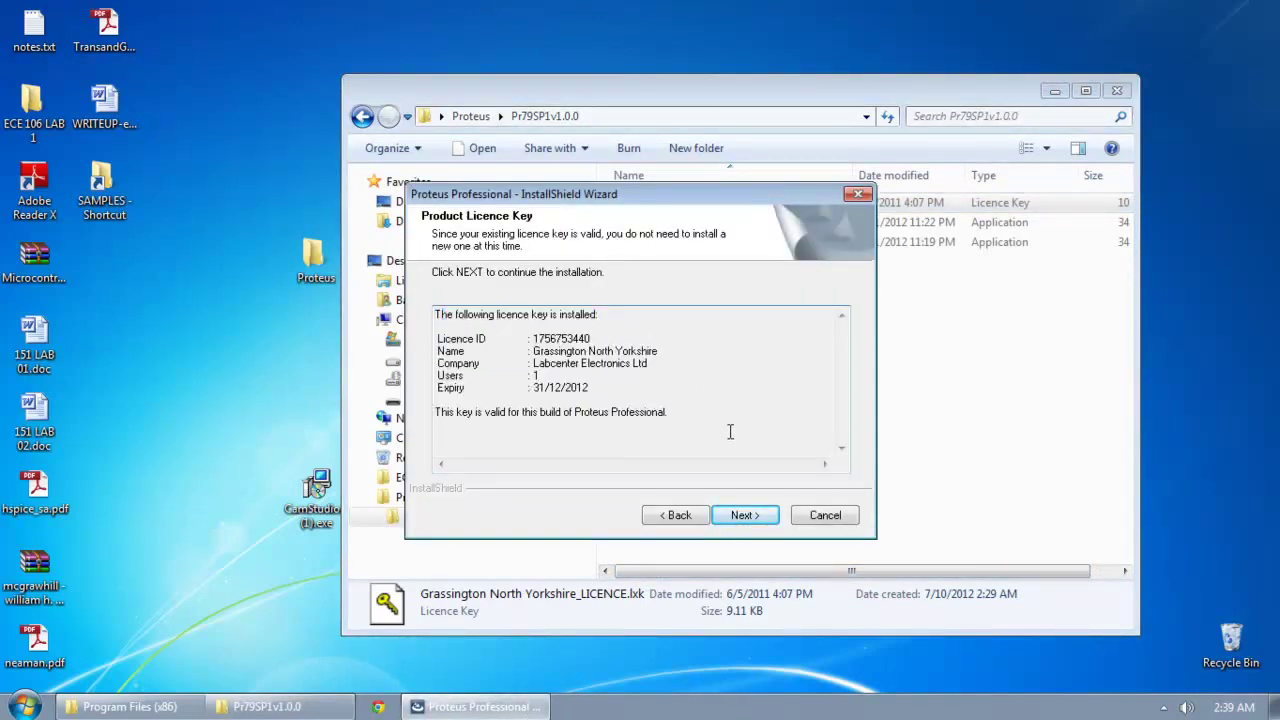
click(745, 515)
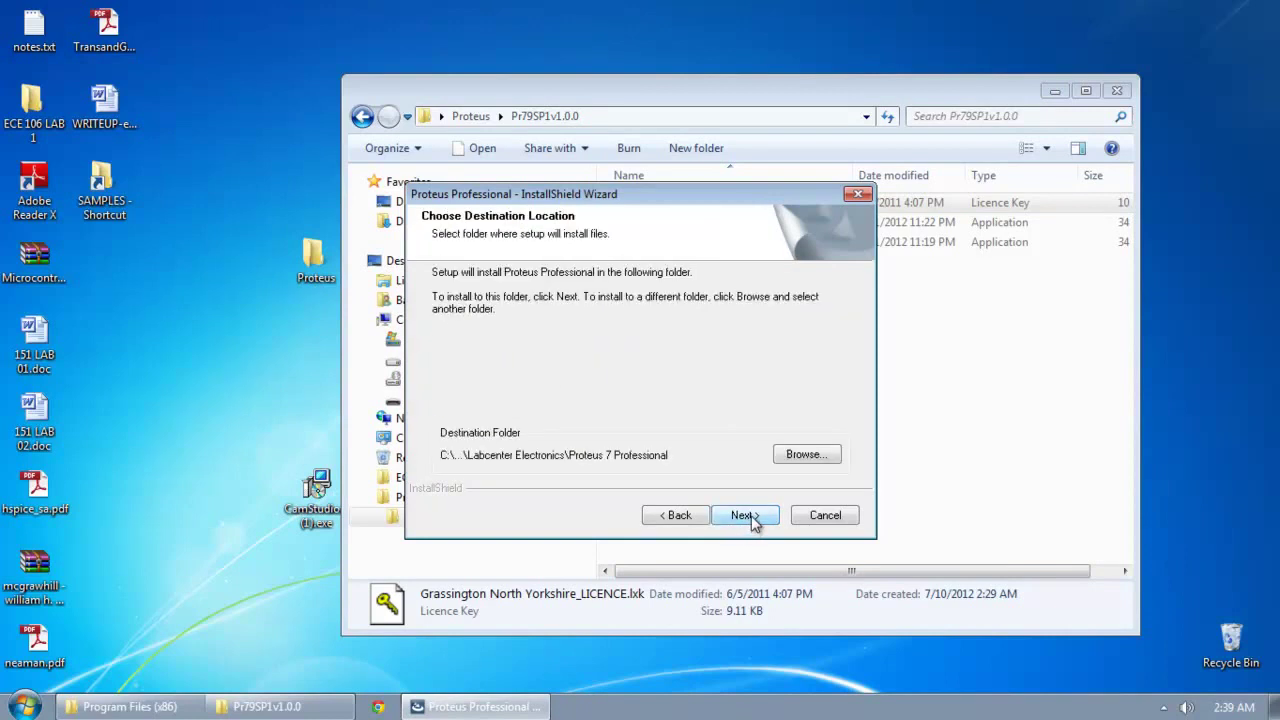
- Keep the default installation folder and add Converter Files to the features
click(745, 515)
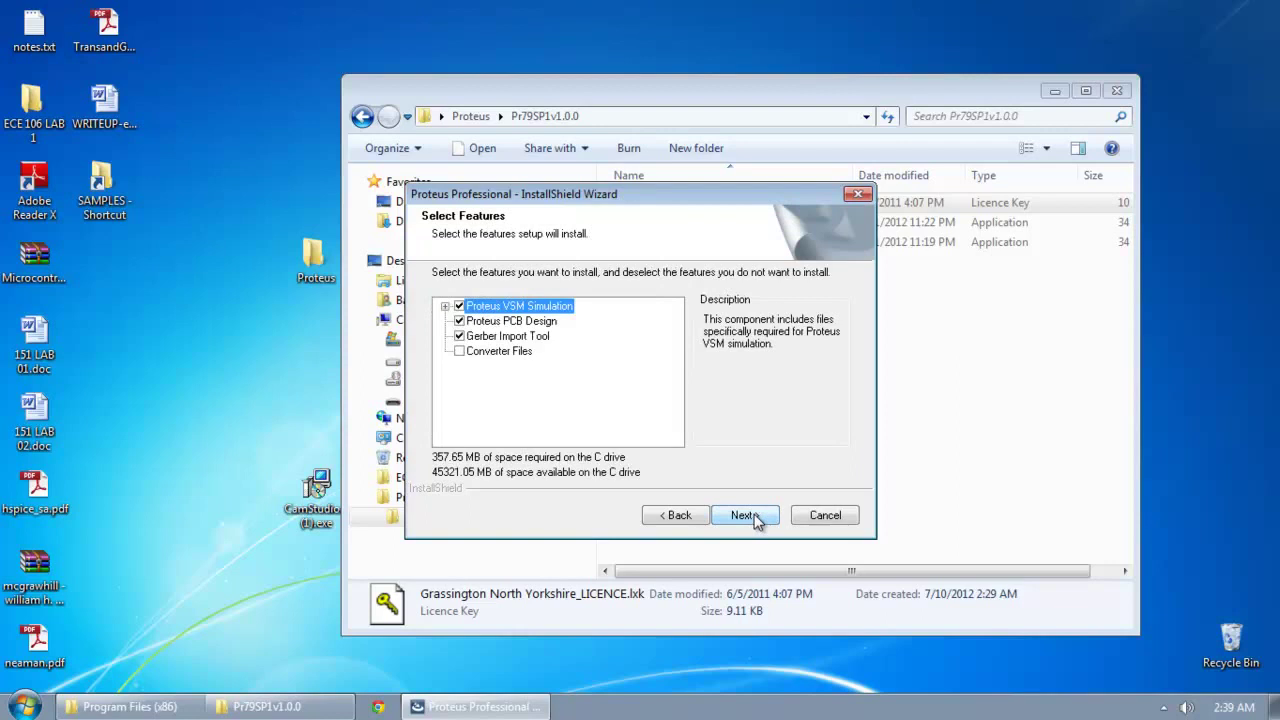
click(460, 351)
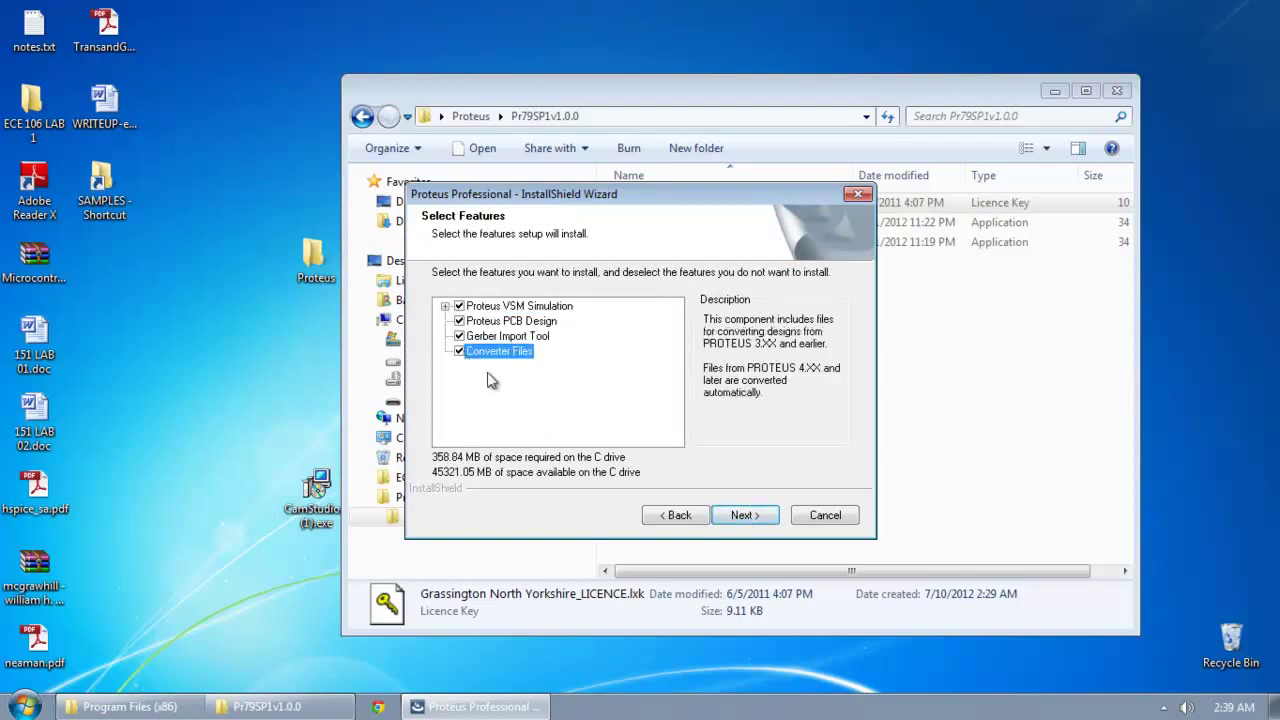
click(745, 515)
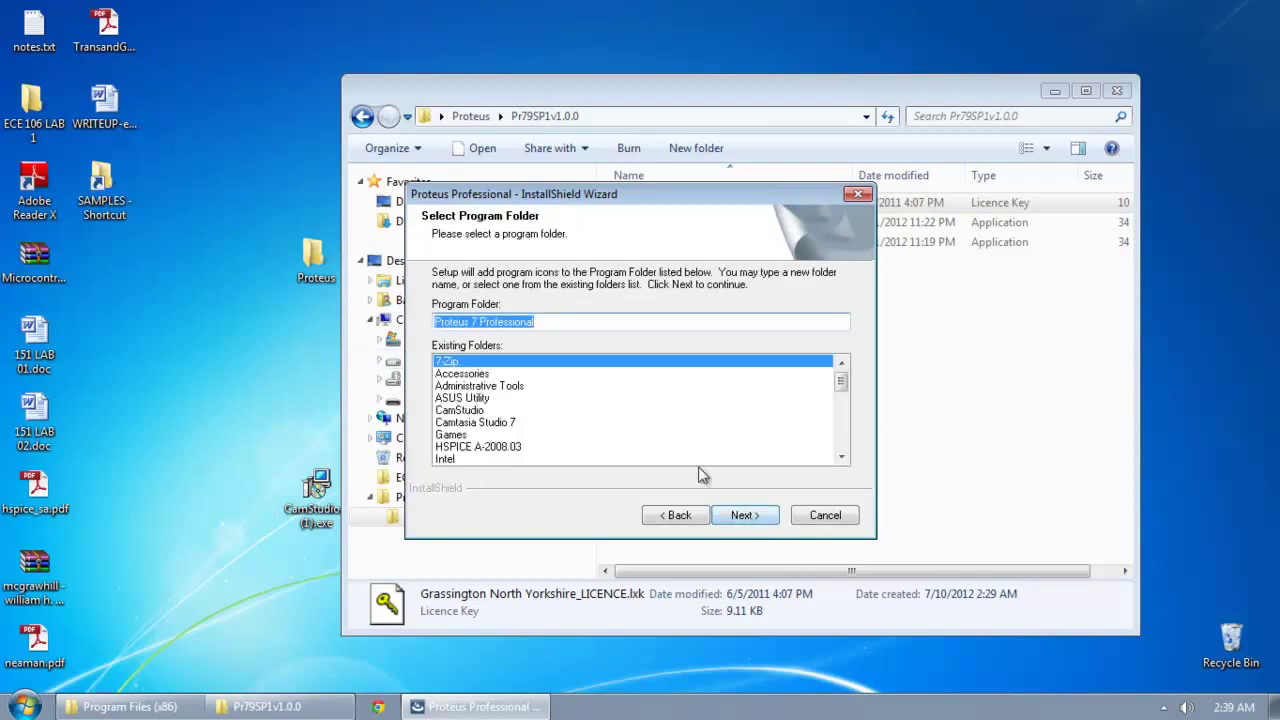
- Accept the default program folder, let the installation run, and finish the wizard
click(766, 516)
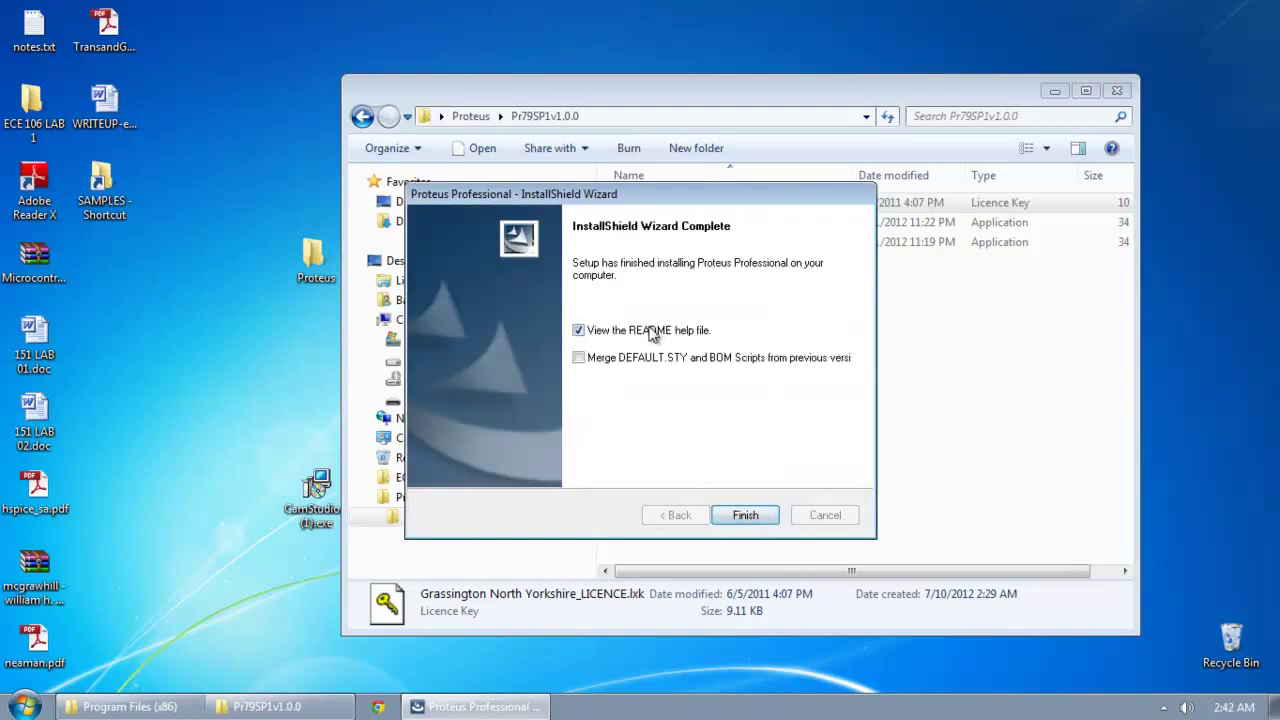
click(738, 517)
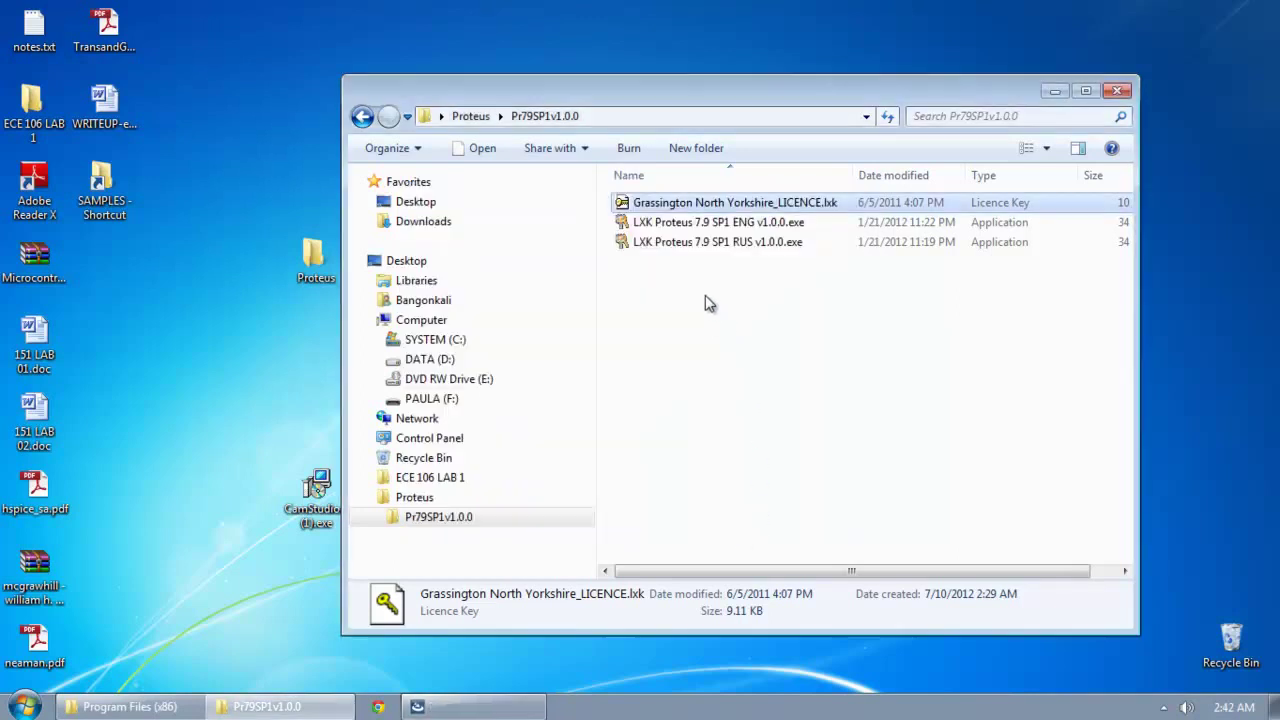
- Run the Proteus 7.9 SP1 ENG licence updater as administrator
click(731, 226)
right_click(731, 231)
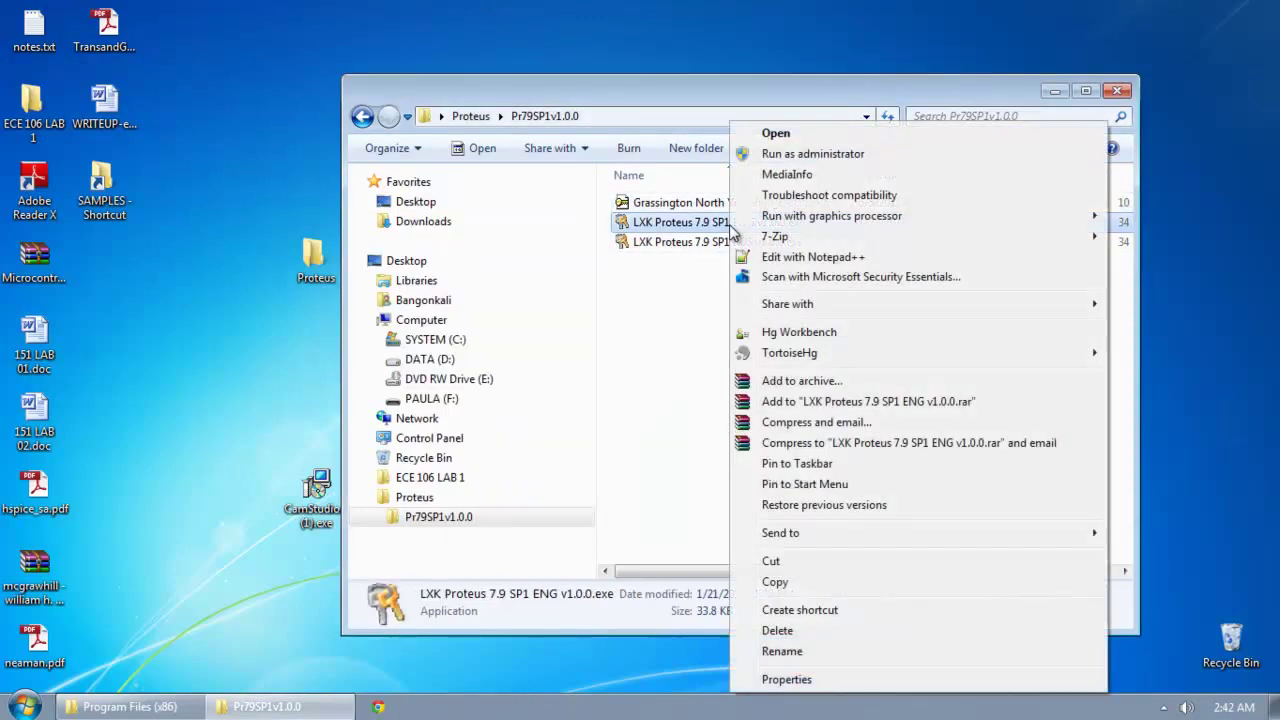
click(769, 156)
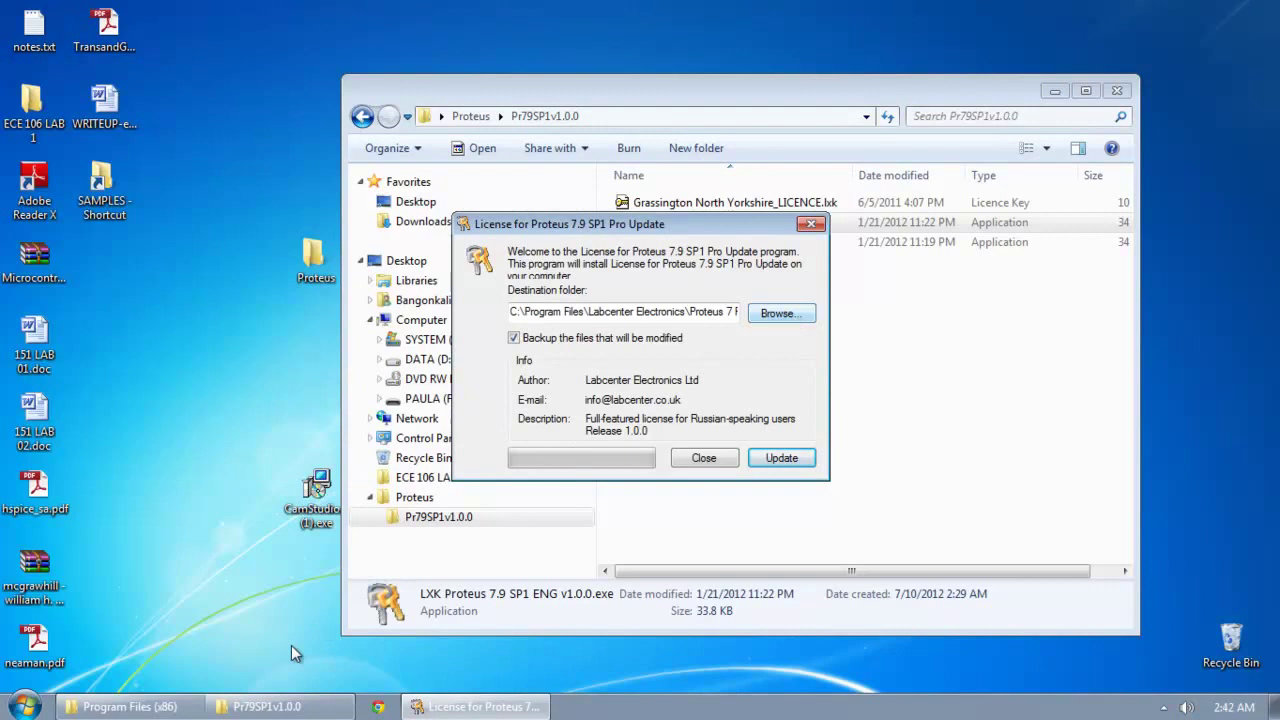
- Copy the Program Files (x86)\Labcenter Electronics\Proteus 7 Professional path from Explorer's address bar
click(130, 706)
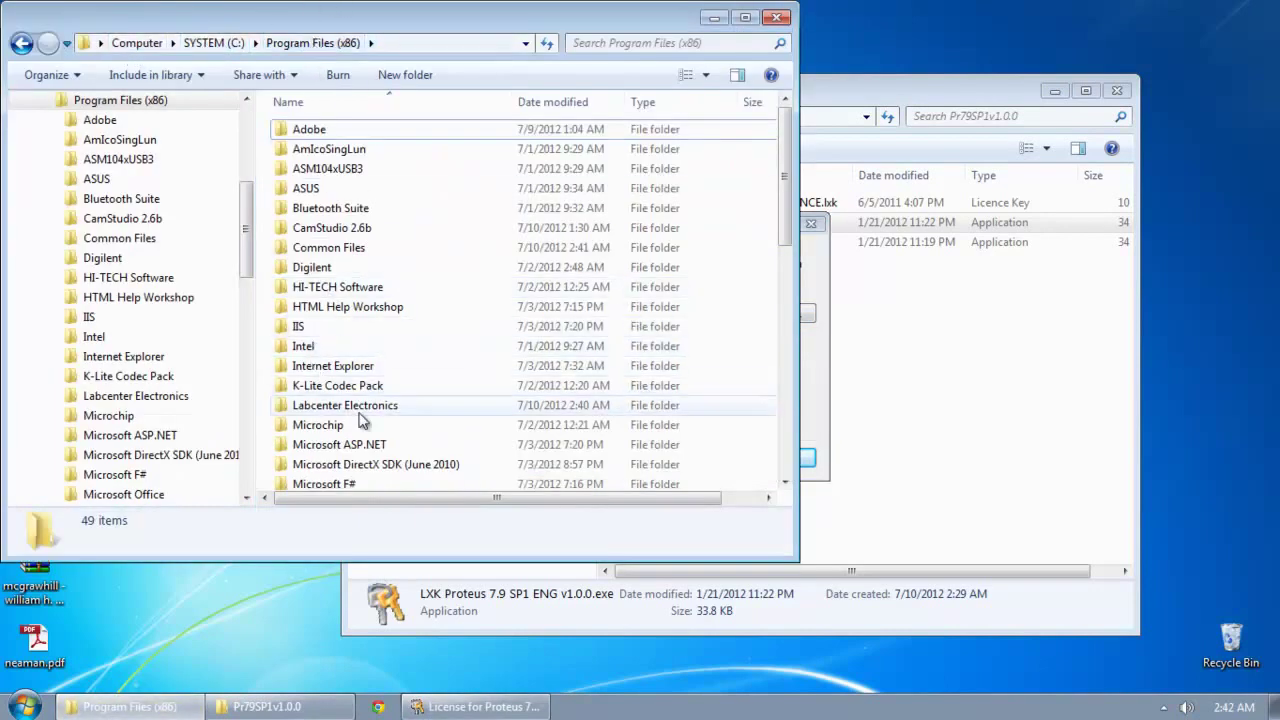
click(390, 464)
double_click(340, 405)
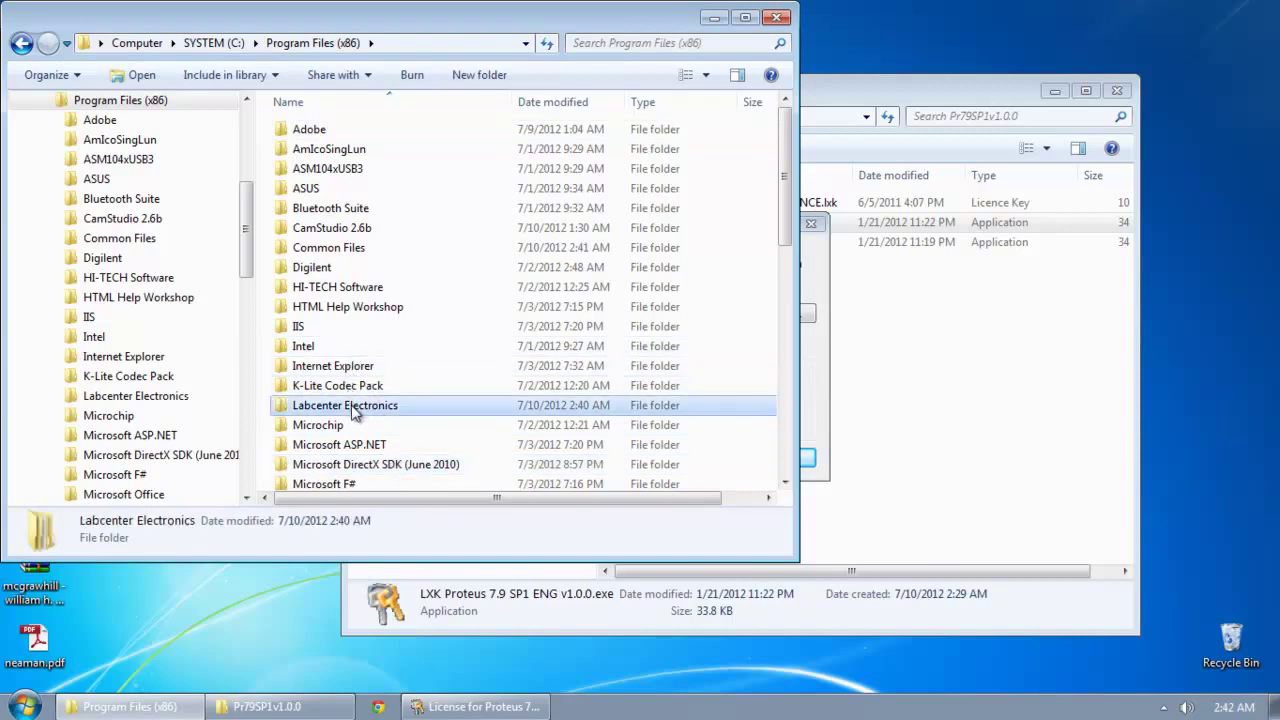
double_click(305, 131)
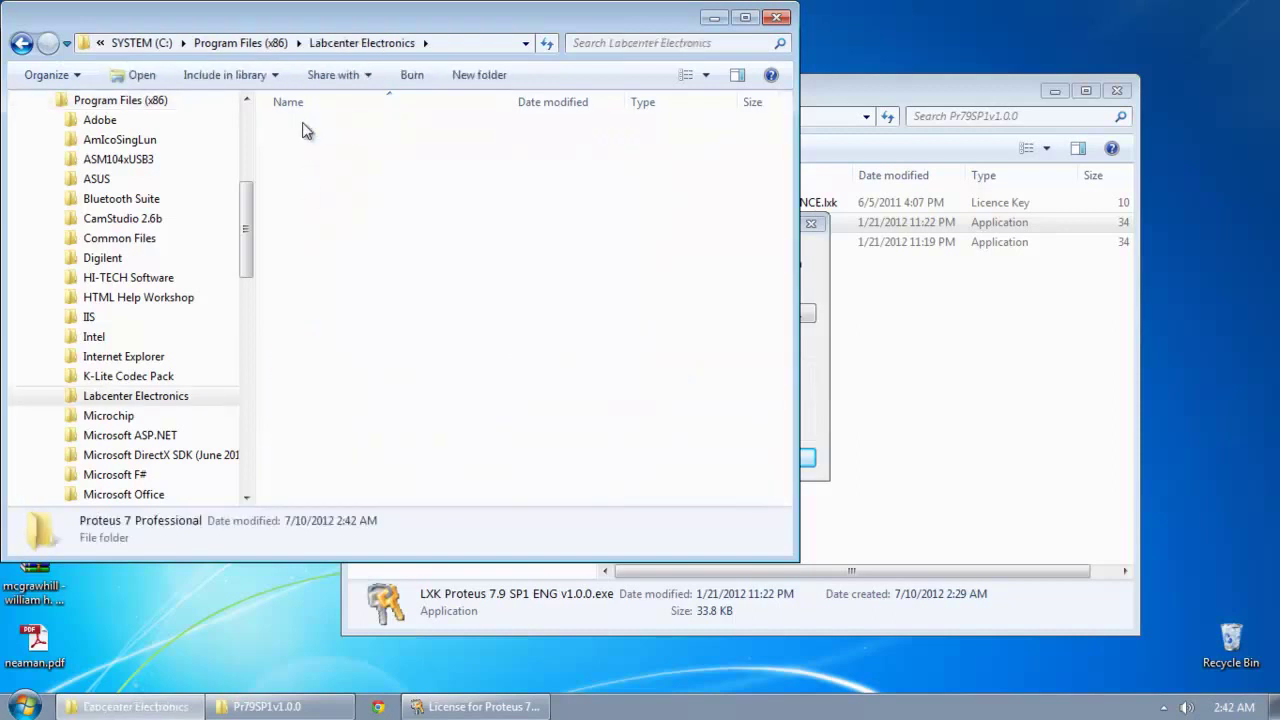
click(491, 43)
right_click(404, 46)
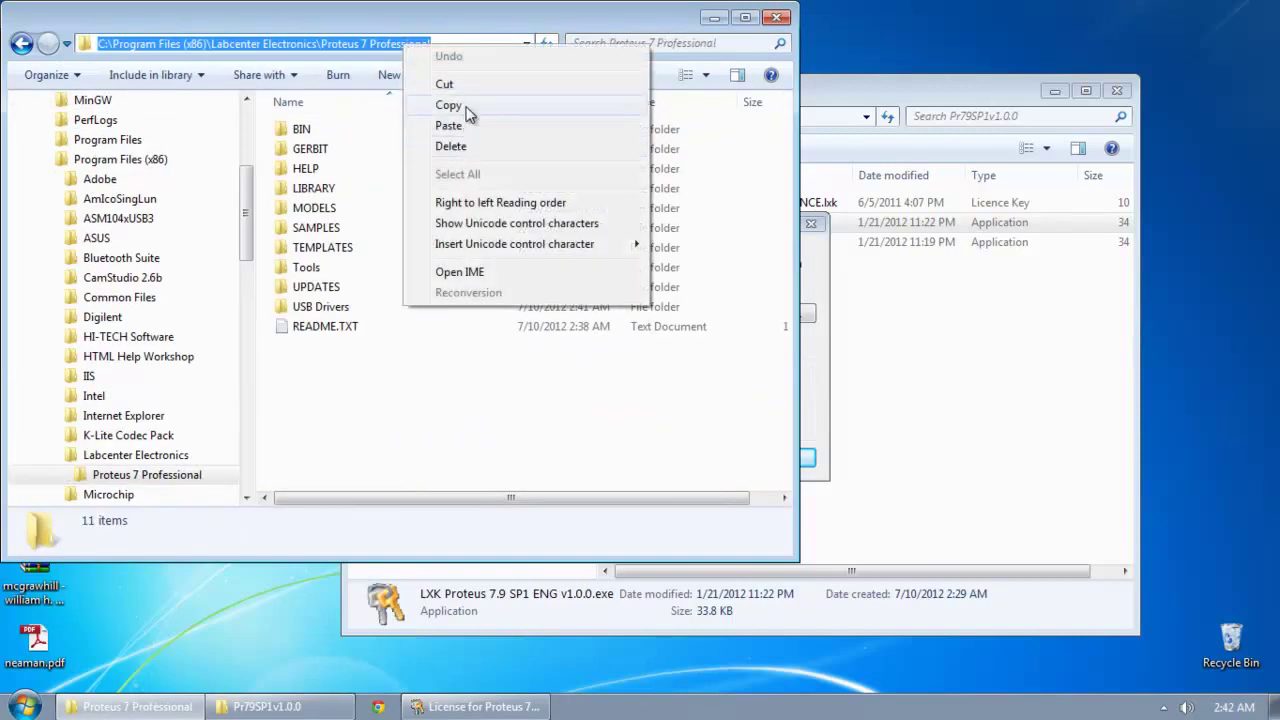
click(471, 108)
- Paste that path as the updater's destination folder and run Update
click(822, 380)
click(705, 318)
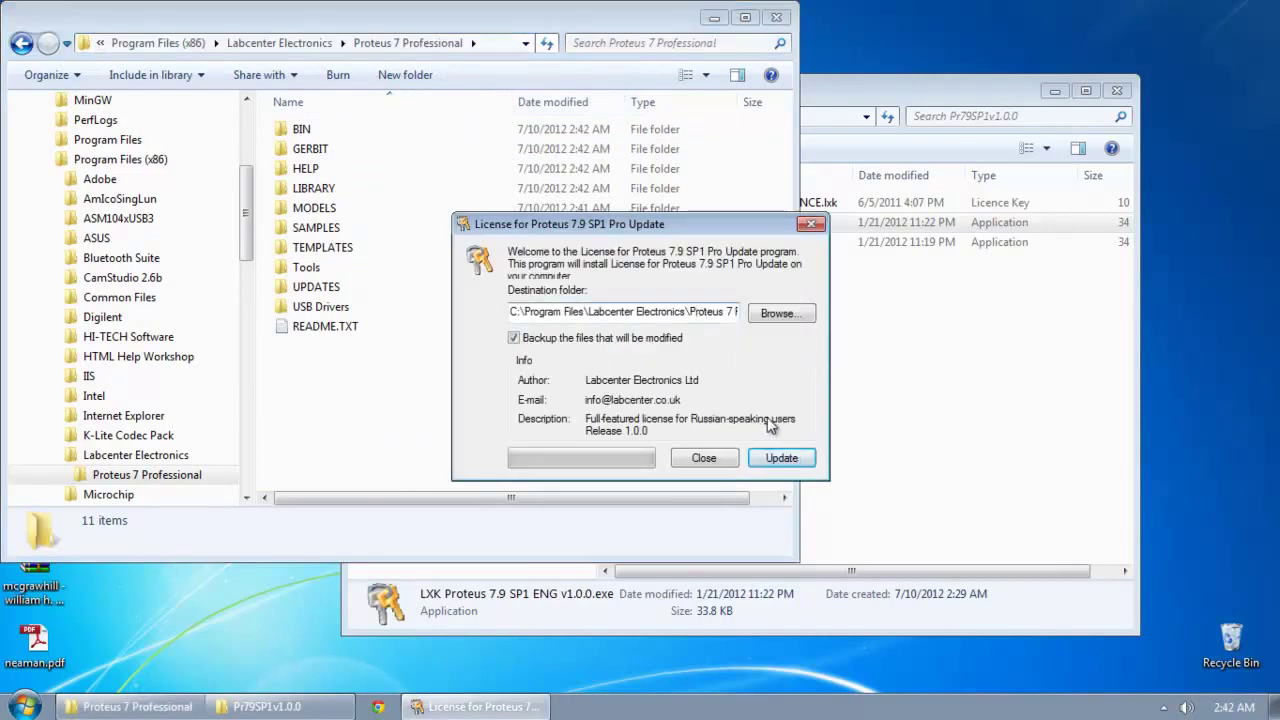
key(ctrl+a)
key(ctrl+v)
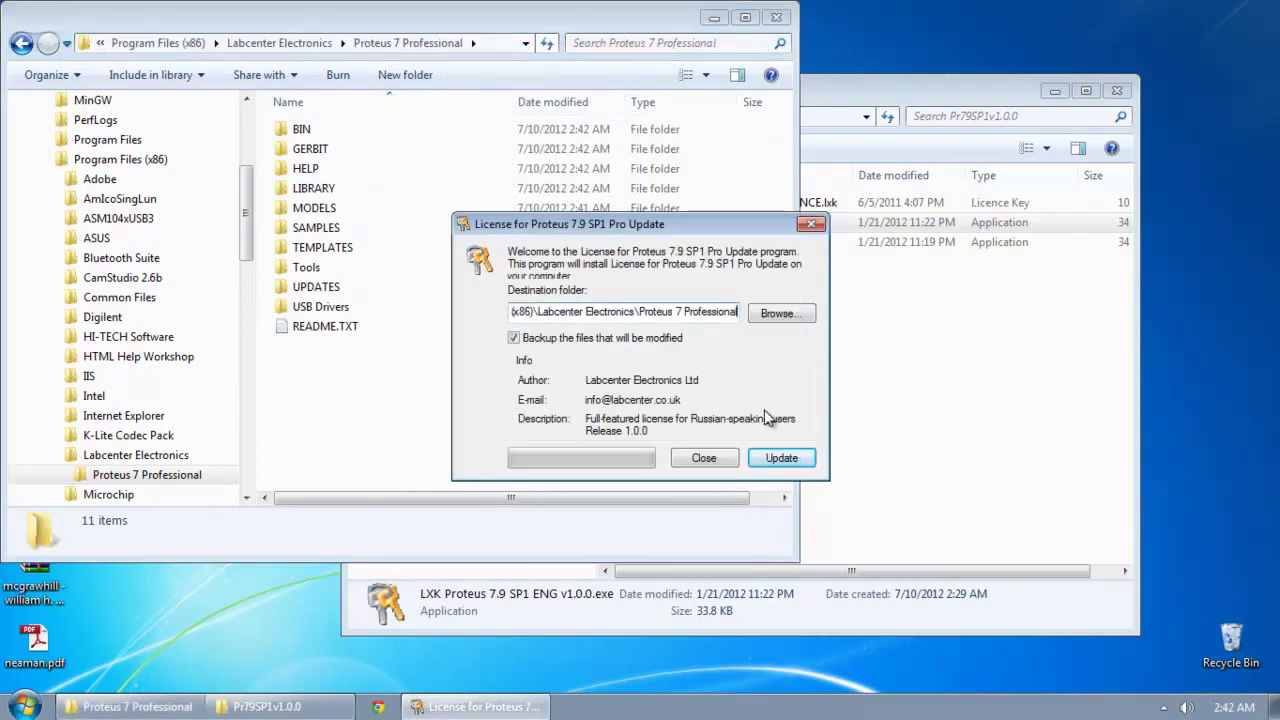
click(778, 458)
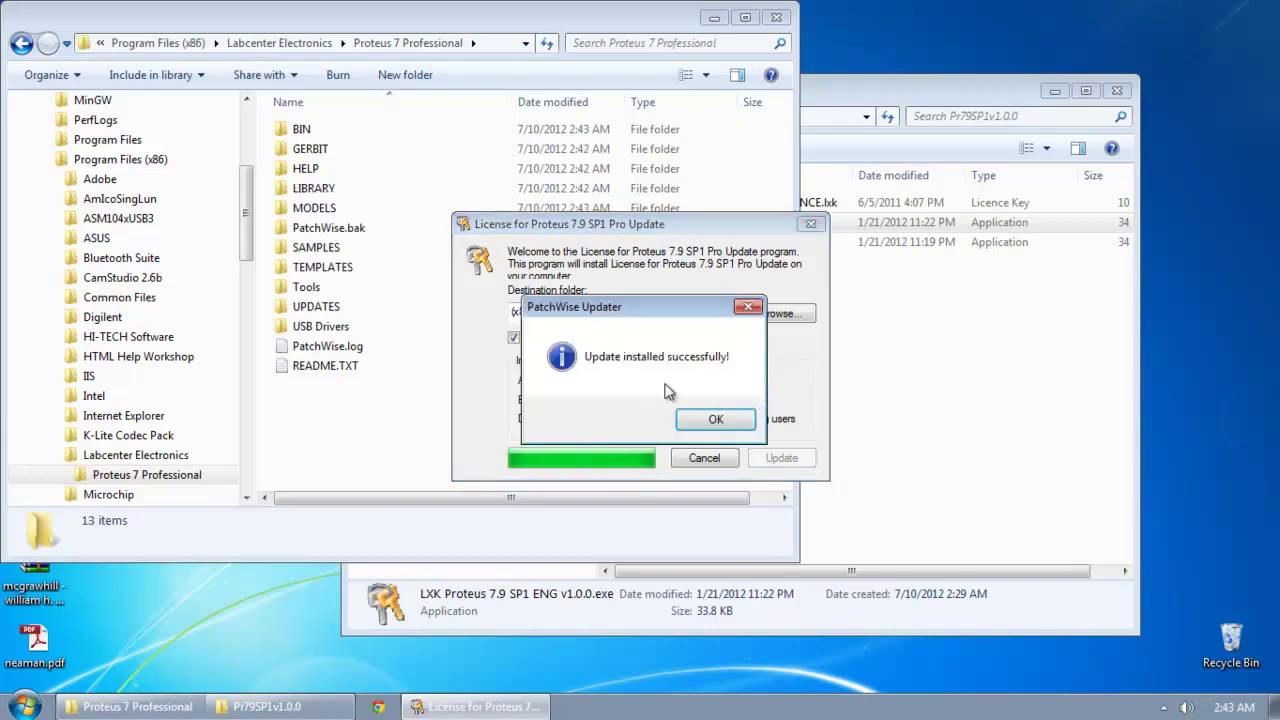
- Acknowledge the update success, close the updater, and move the Pr79SP1v1.0.0 window aside
click(714, 419)
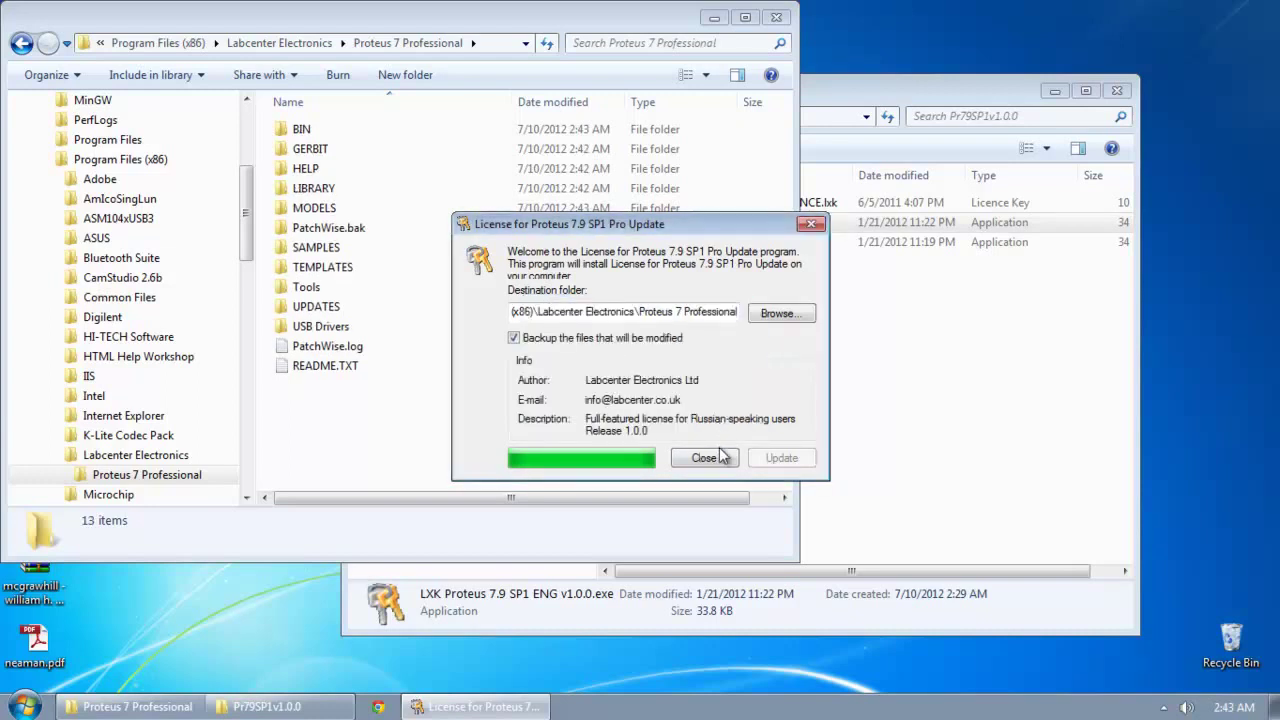
click(704, 458)
click(914, 439)
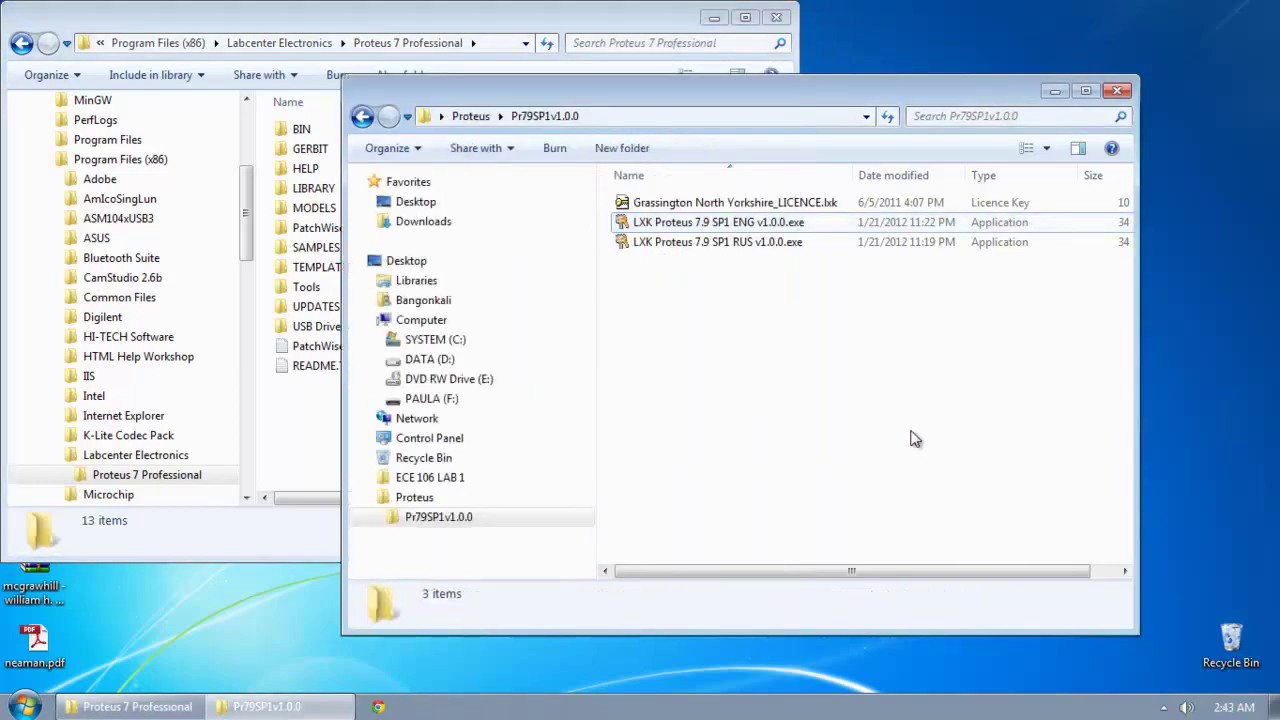
drag(791, 87, 861, 104)
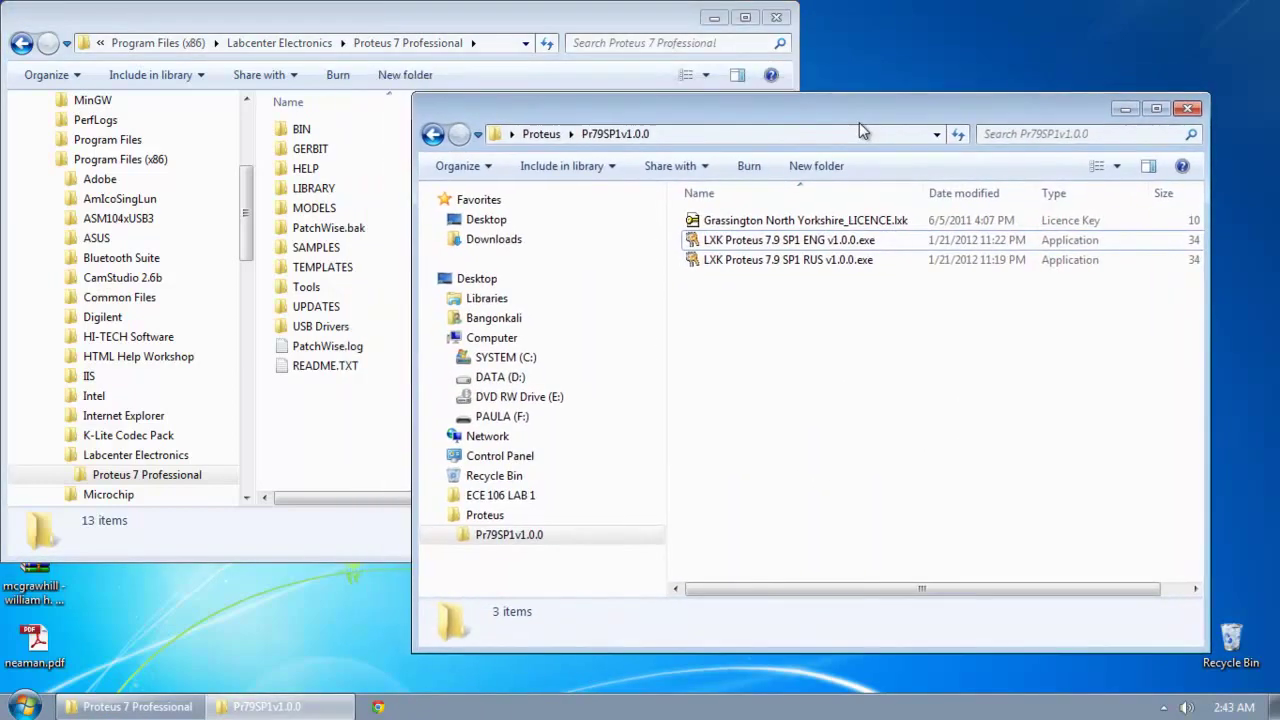
- Open the Proteus 7 Professional BIN folder and scroll down toward ISIS.exe
click(337, 127)
double_click(334, 129)
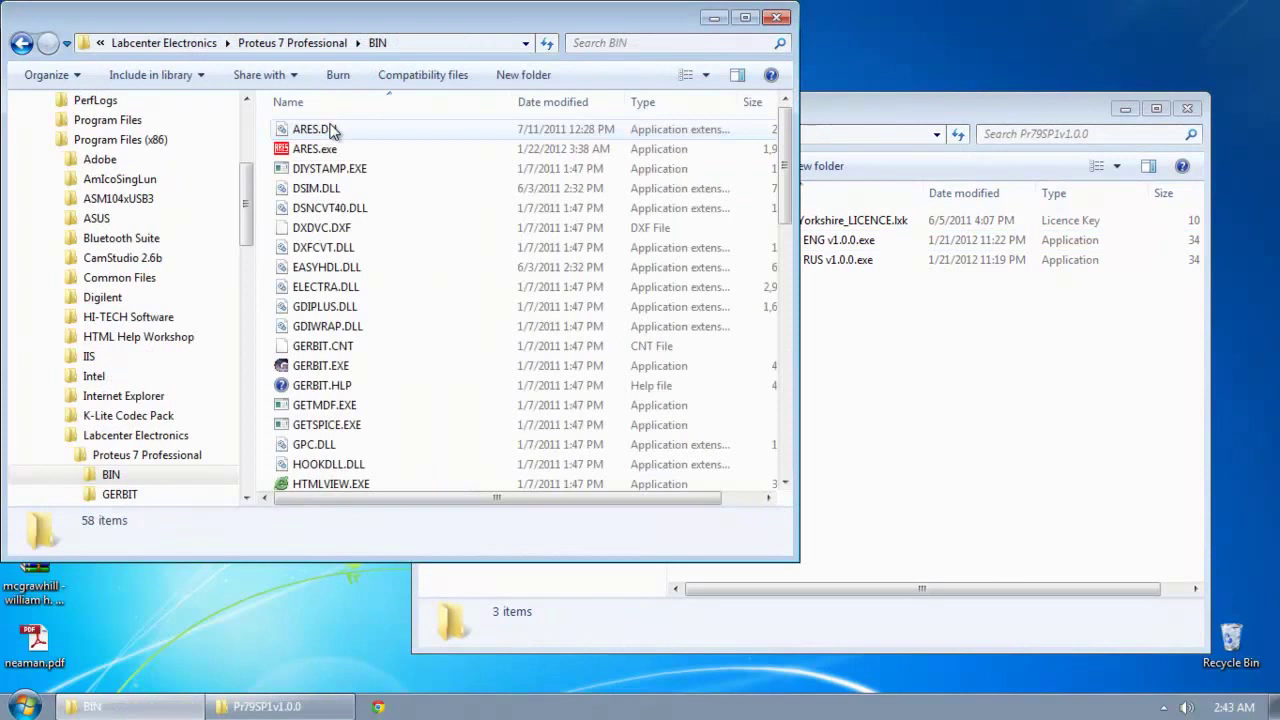
click(366, 287)
scroll(380, 292, down, 2)
scroll(381, 292, down, 2)
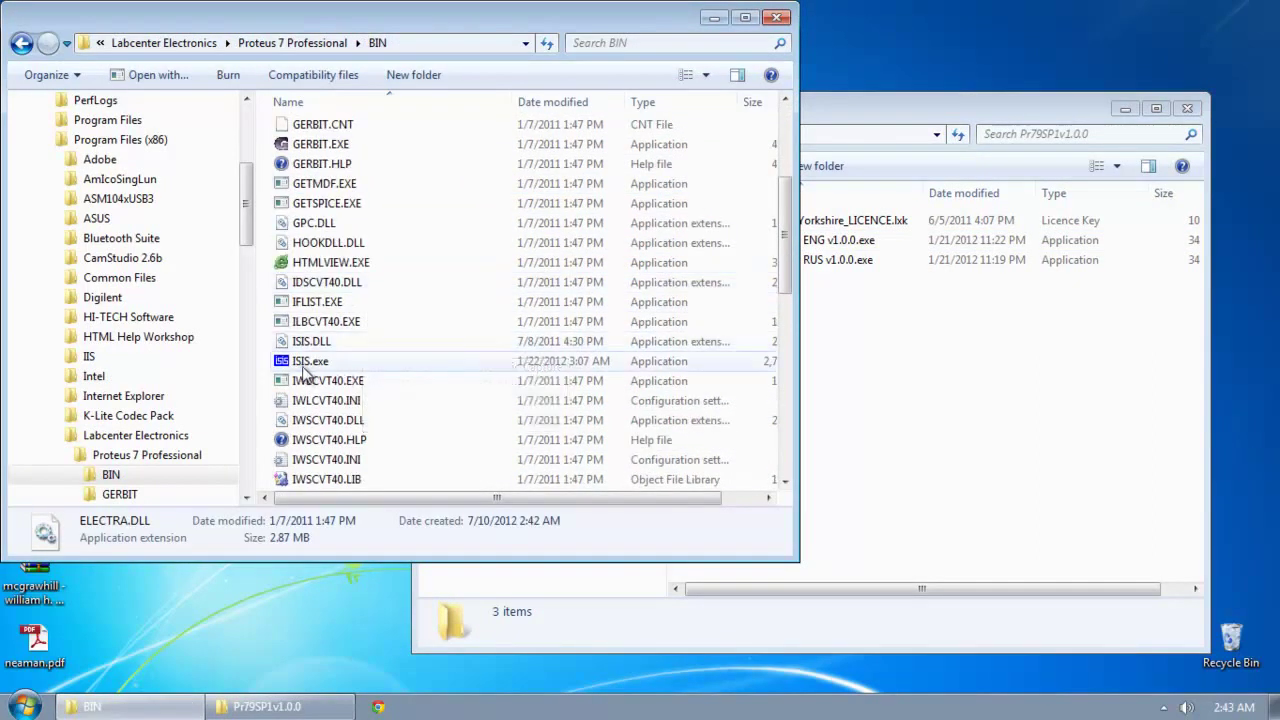
- Launch ISIS.exe from the BIN folder
double_click(312, 366)
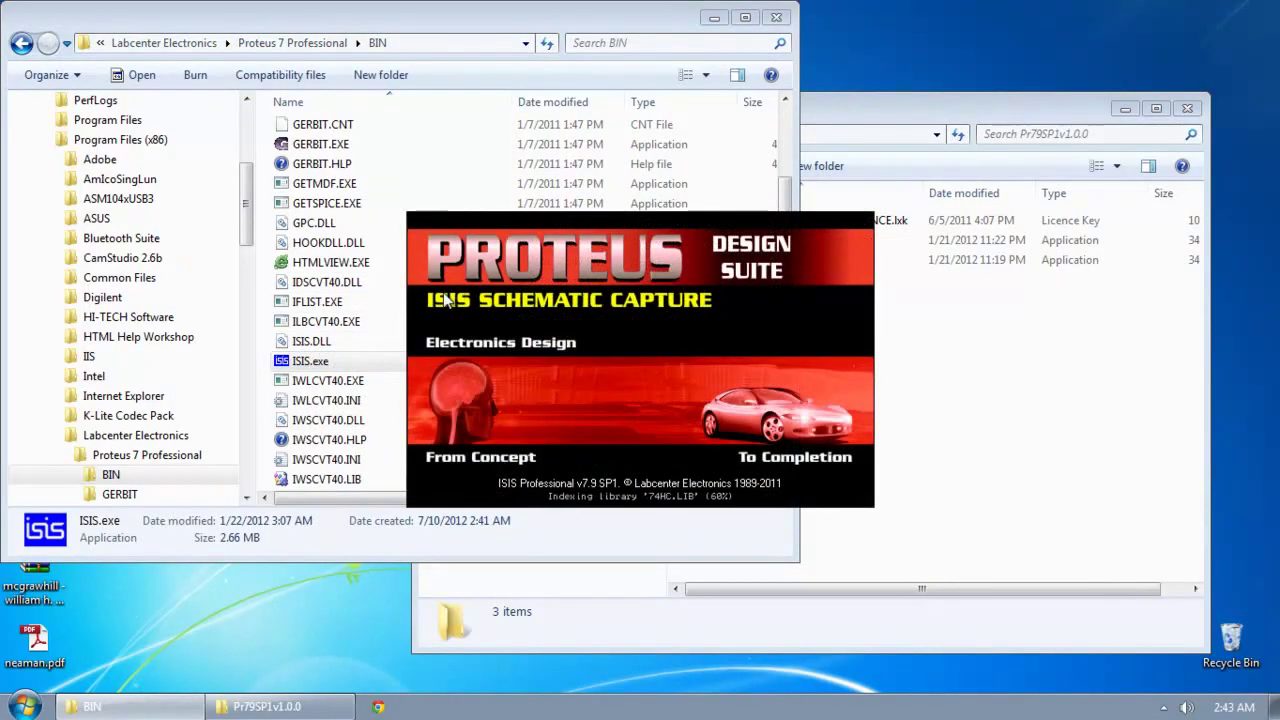
click(389, 23)
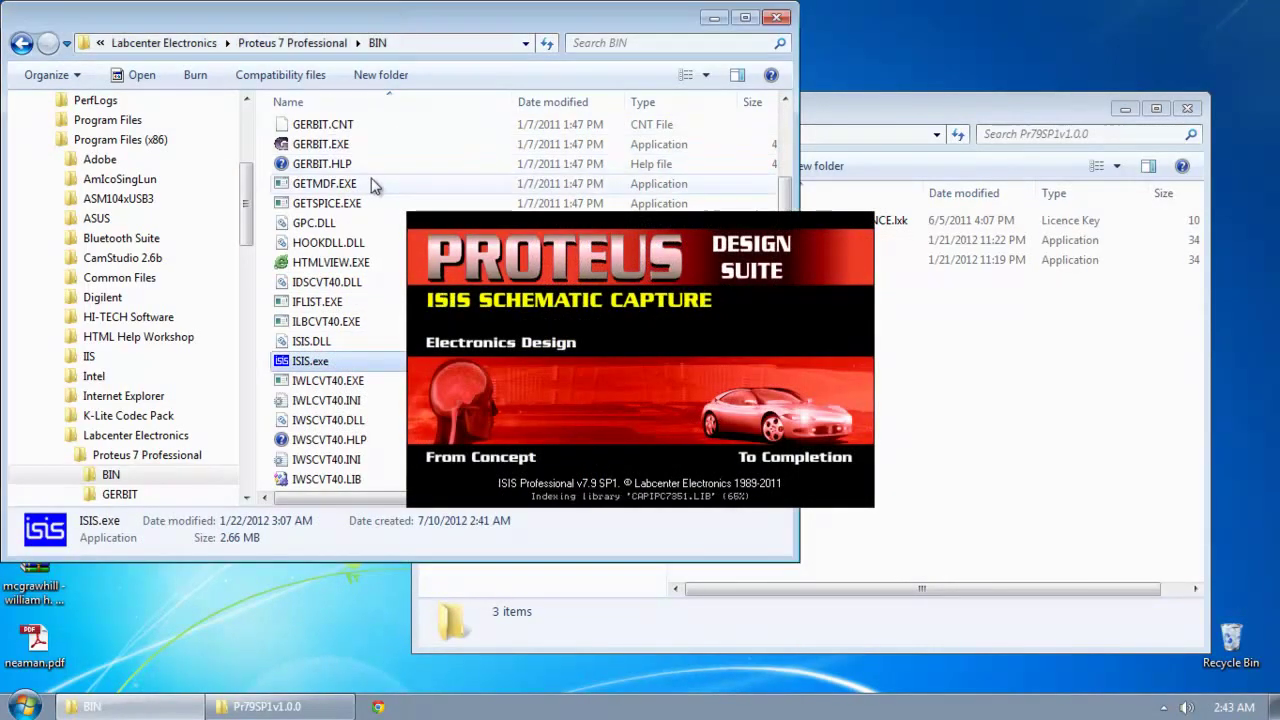
click(348, 185)
scroll(348, 190, up, 4)
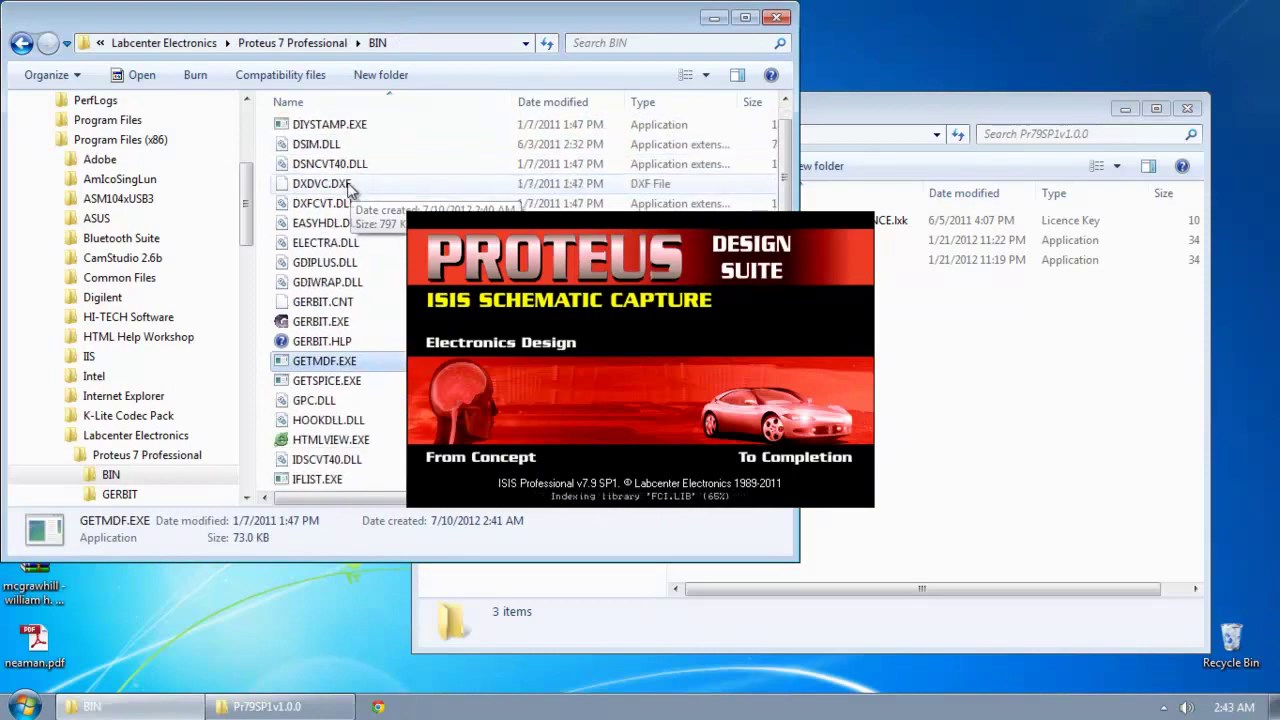
scroll(351, 185, down, 10)
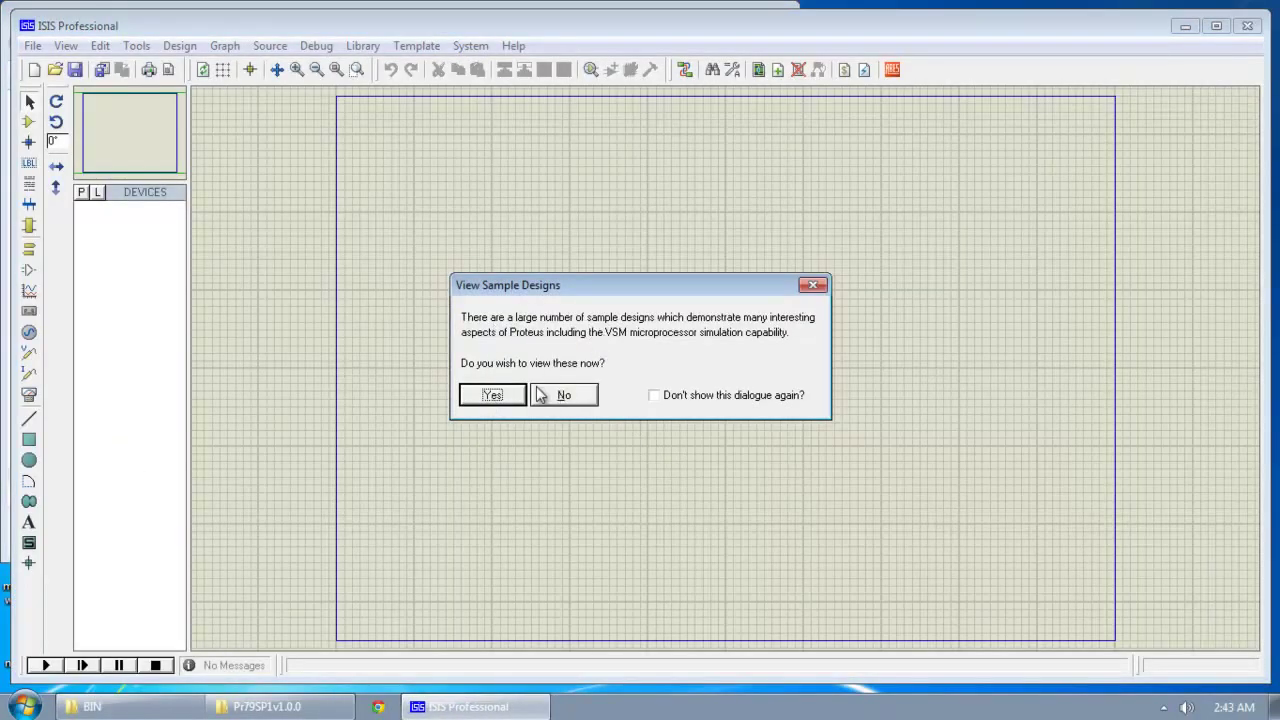
- Decline the sample designs offer and dismiss the OpenGL notice, disabling both permanently
click(657, 400)
click(484, 401)
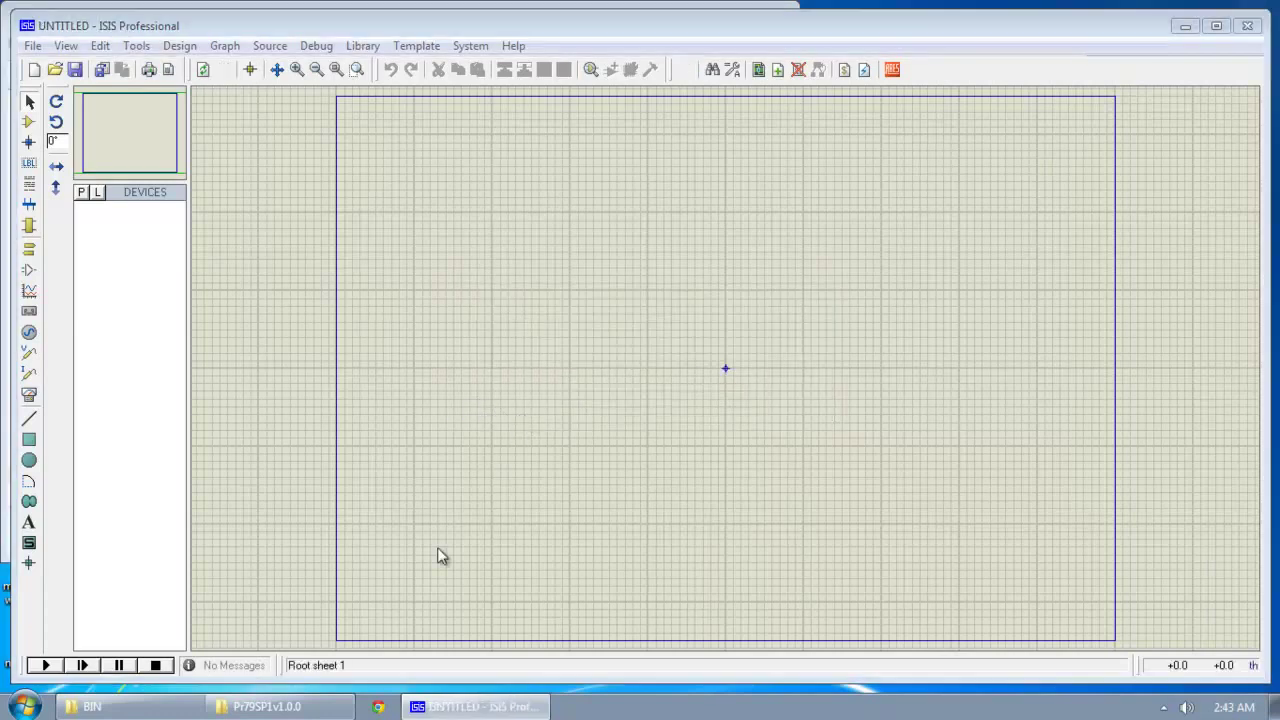
click(537, 392)
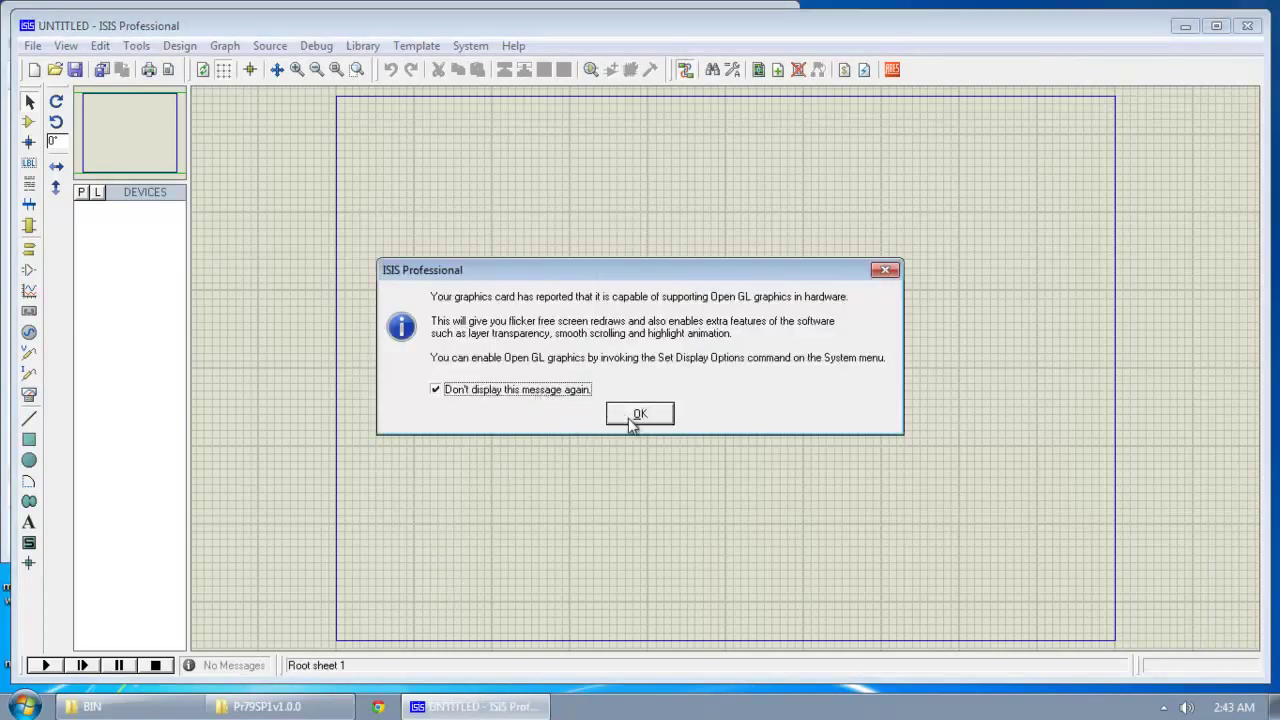
click(639, 414)
- Cancel the Load ISIS Design File dialog without opening any design
mouse_move(293, 709)
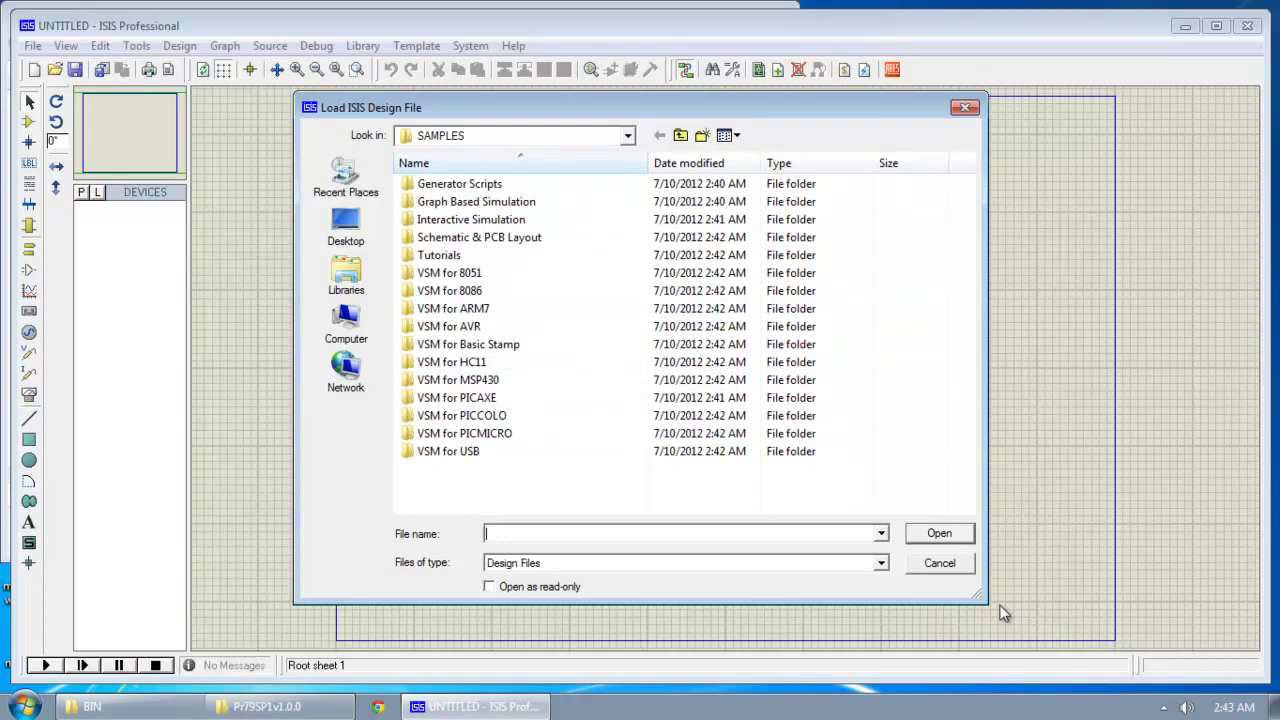
click(940, 564)
- Copy the SAMPLES folder from the Proteus 7 Professional folder
click(266, 707)
click(145, 712)
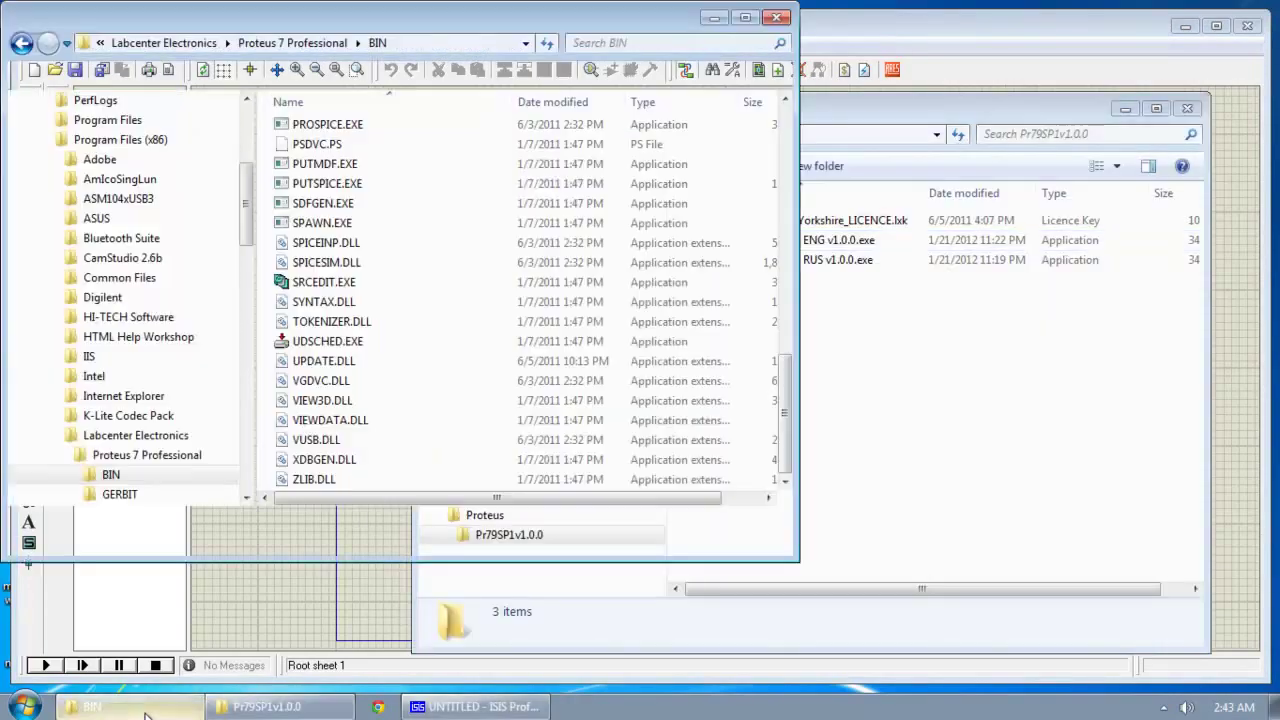
drag(411, 18, 661, 93)
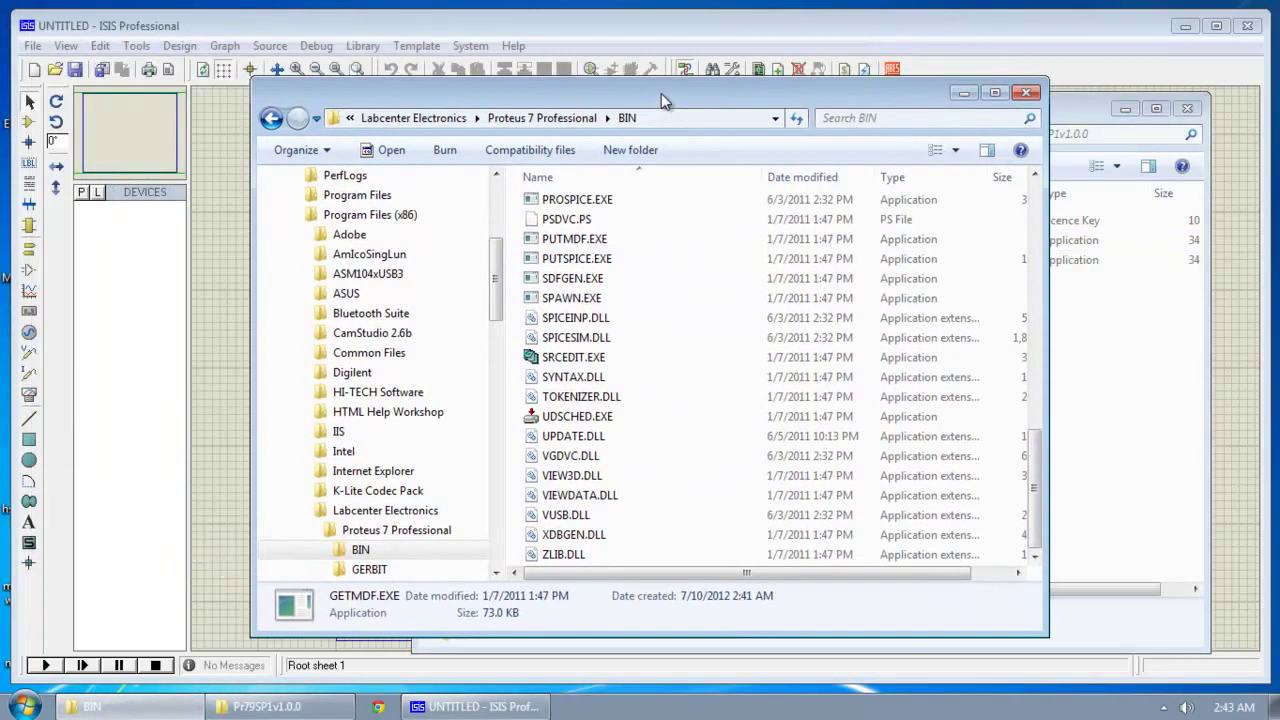
double_click(661, 93)
click(752, 37)
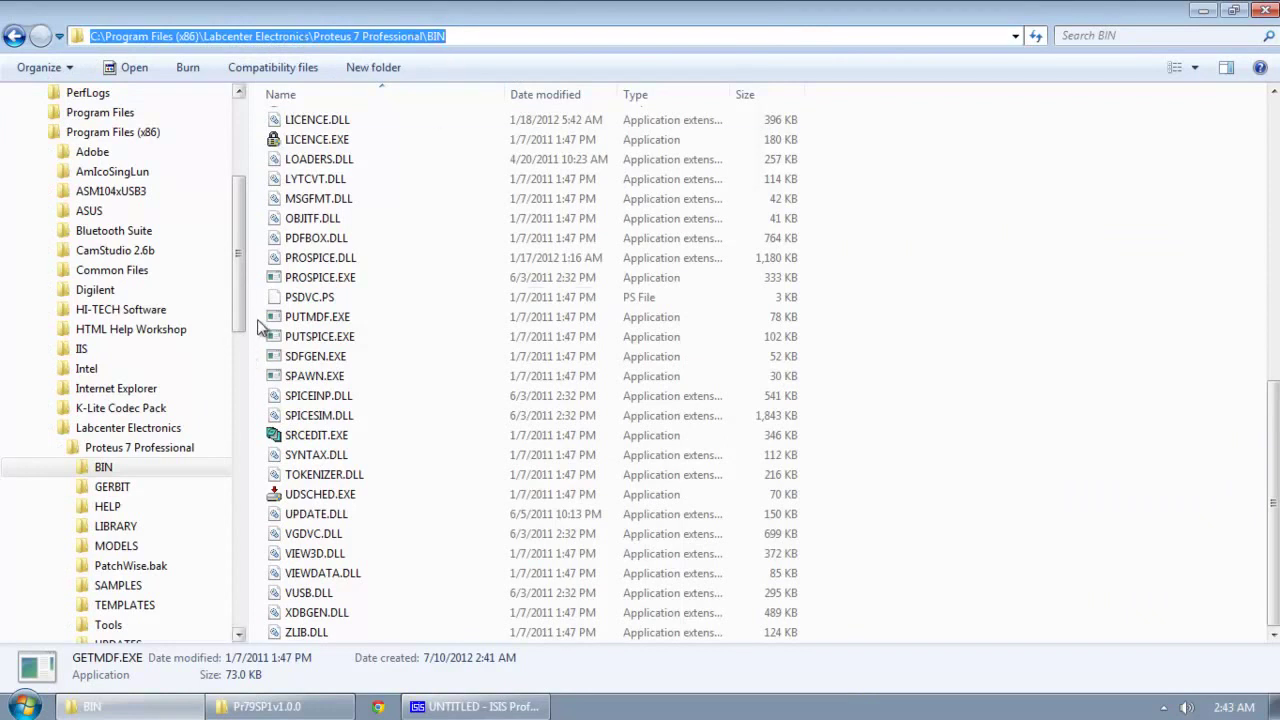
click(155, 449)
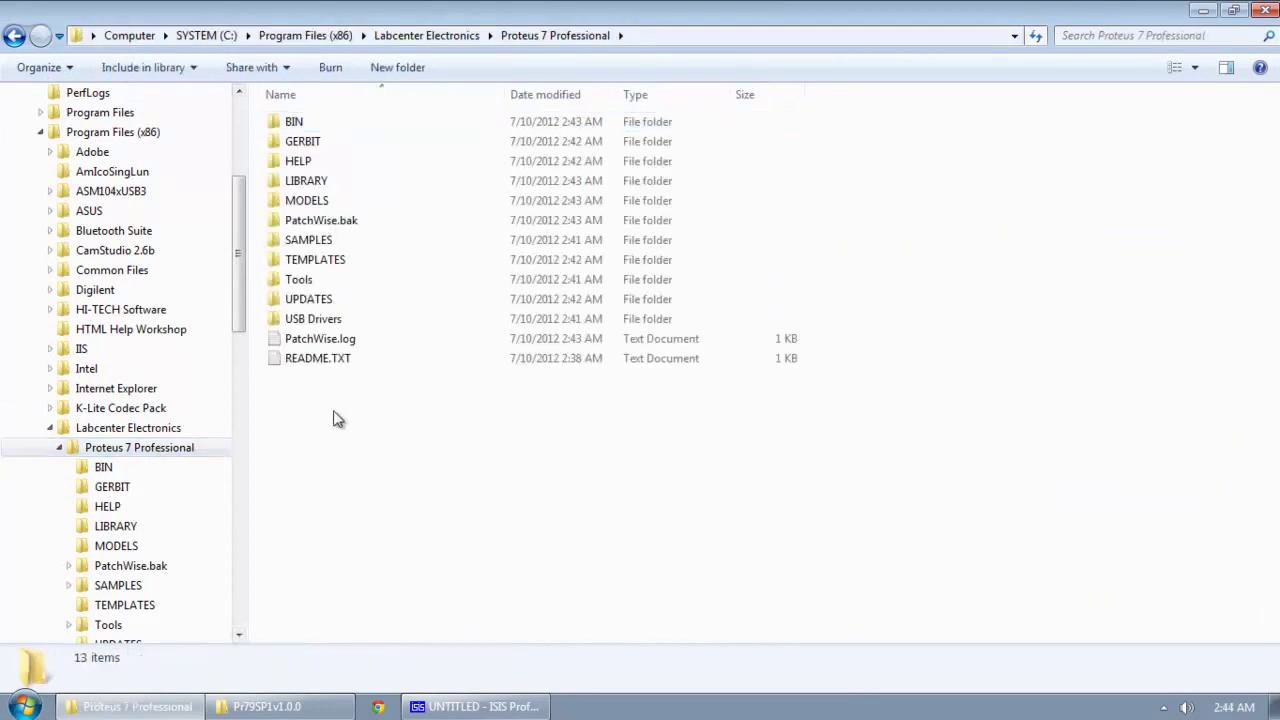
right_click(323, 244)
click(398, 588)
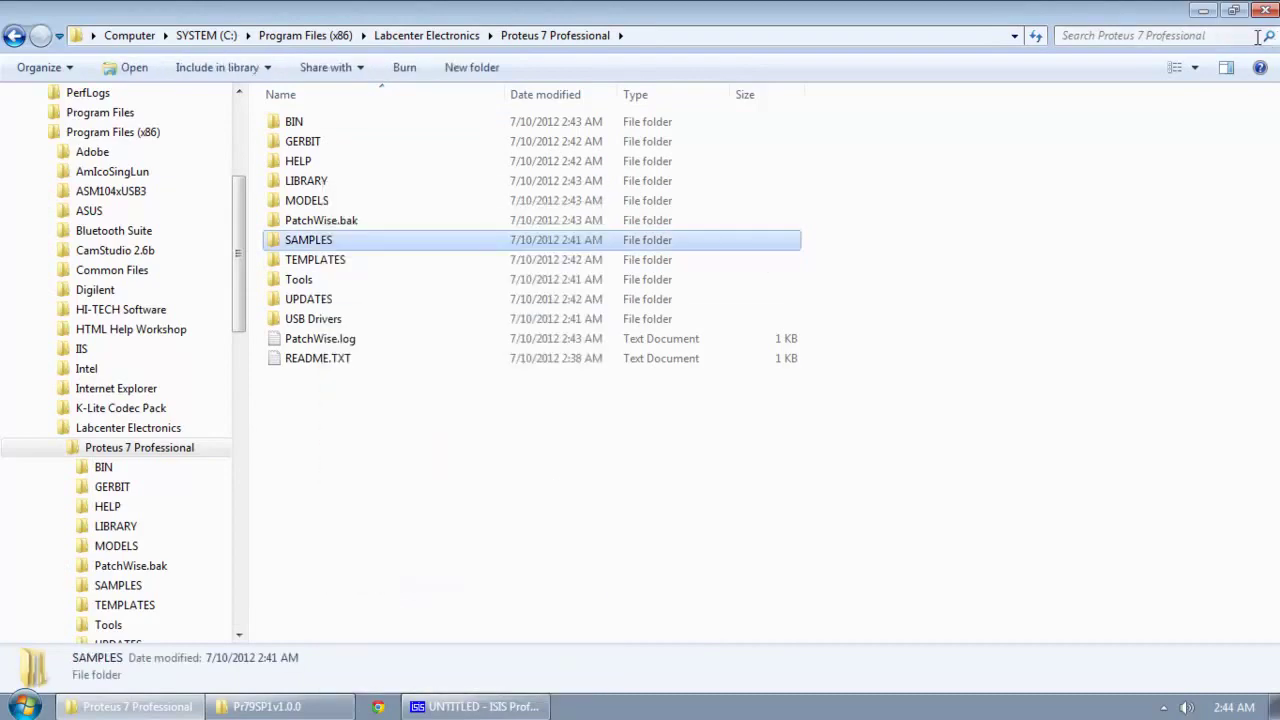
- Paste the SAMPLES folder onto the desktop
click(1233, 10)
click(963, 93)
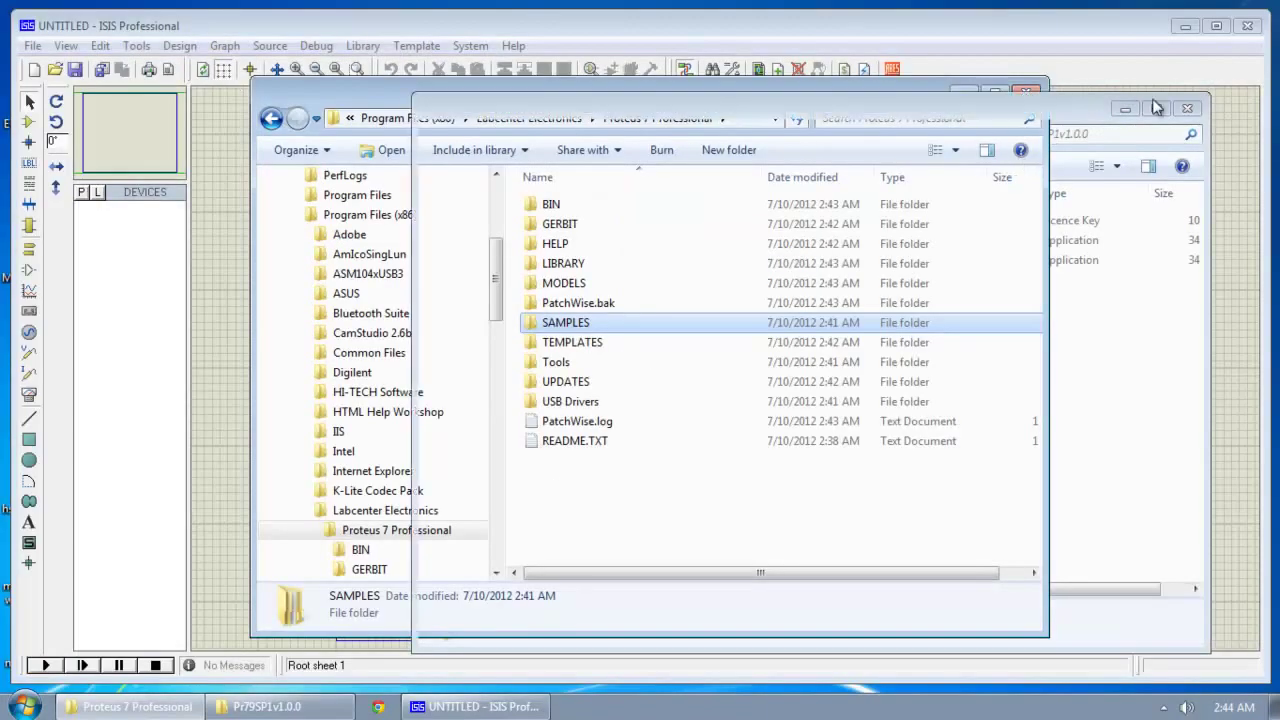
click(1125, 108)
click(1187, 27)
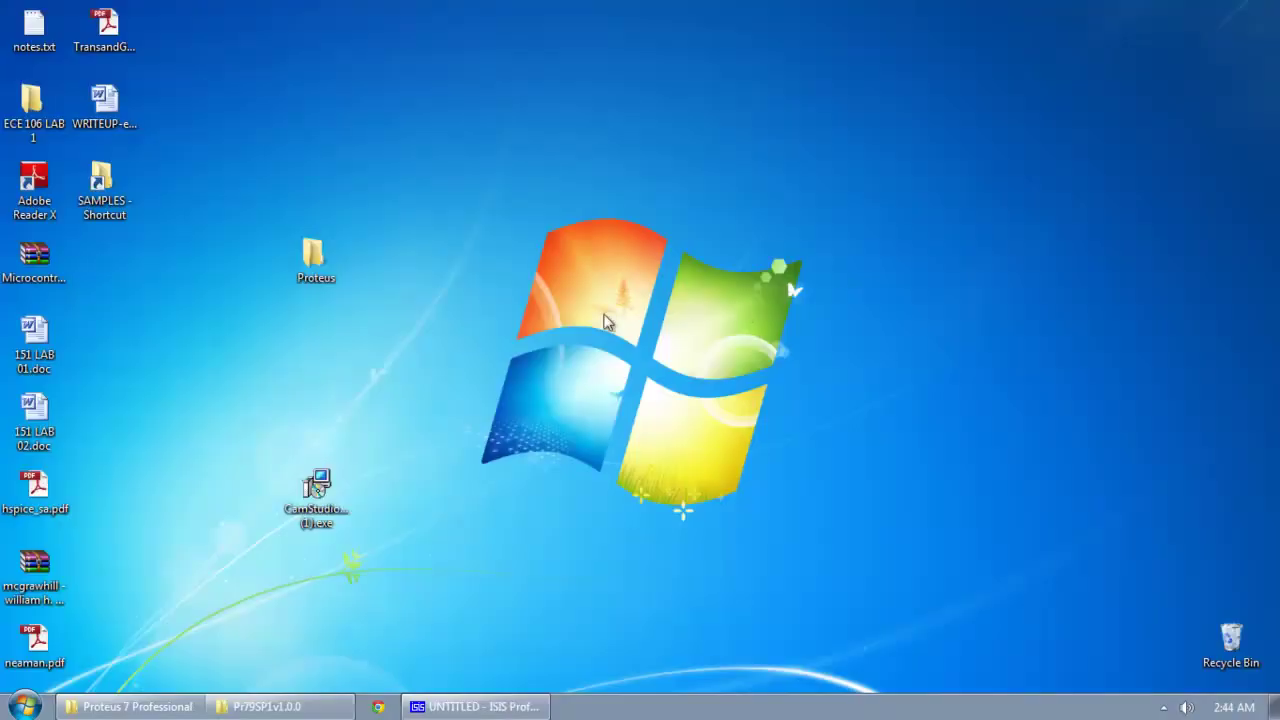
right_click(441, 281)
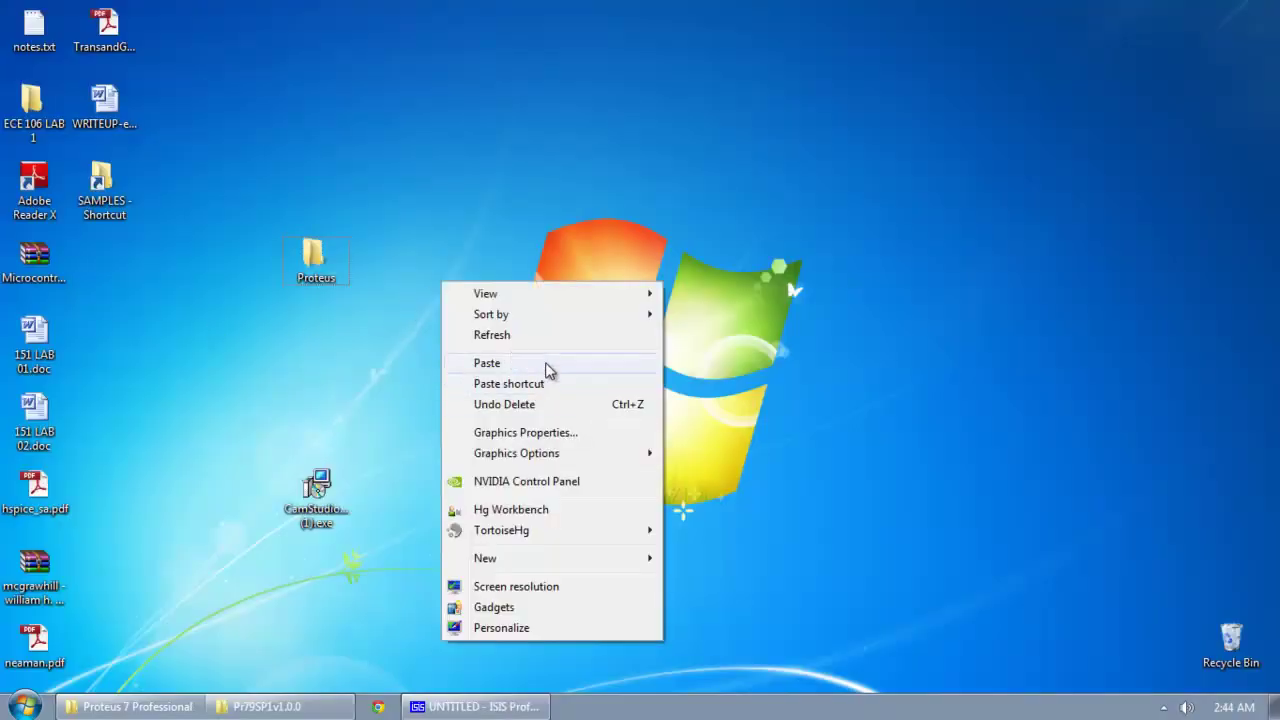
click(546, 366)
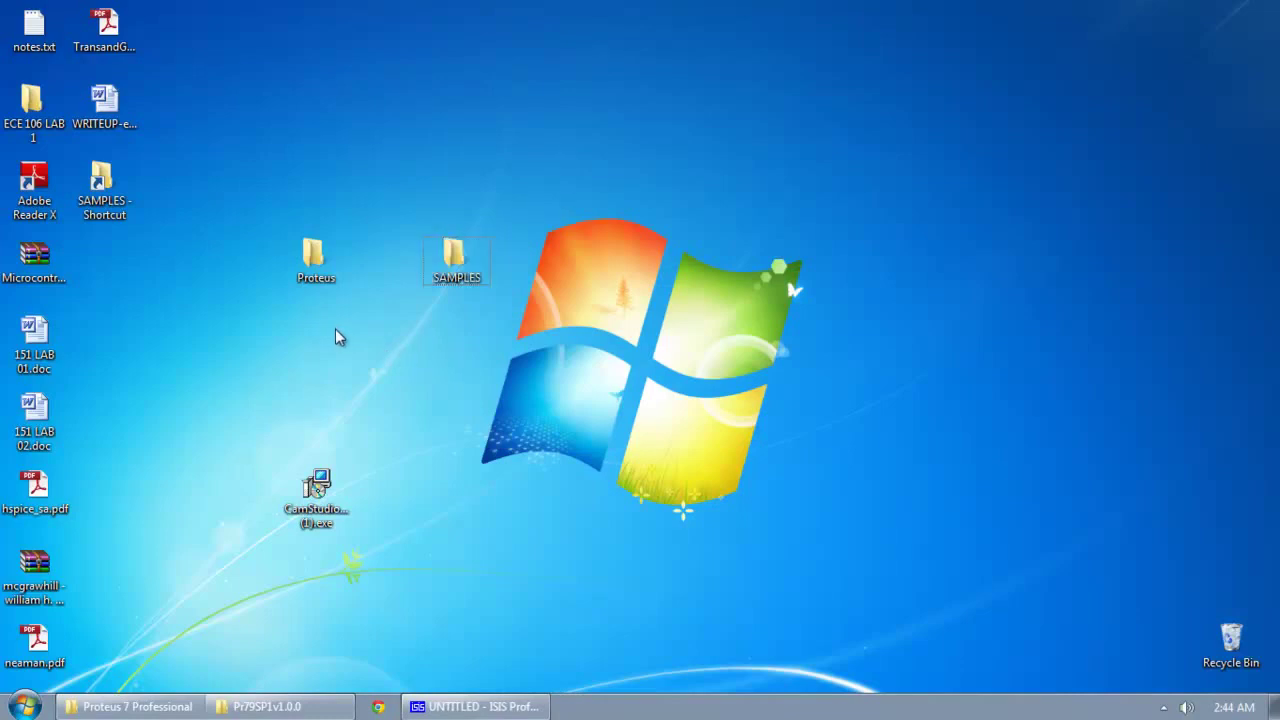
- Open the desktop SAMPLES folder, copy its folder path, and bring ISIS back up
double_click(462, 265)
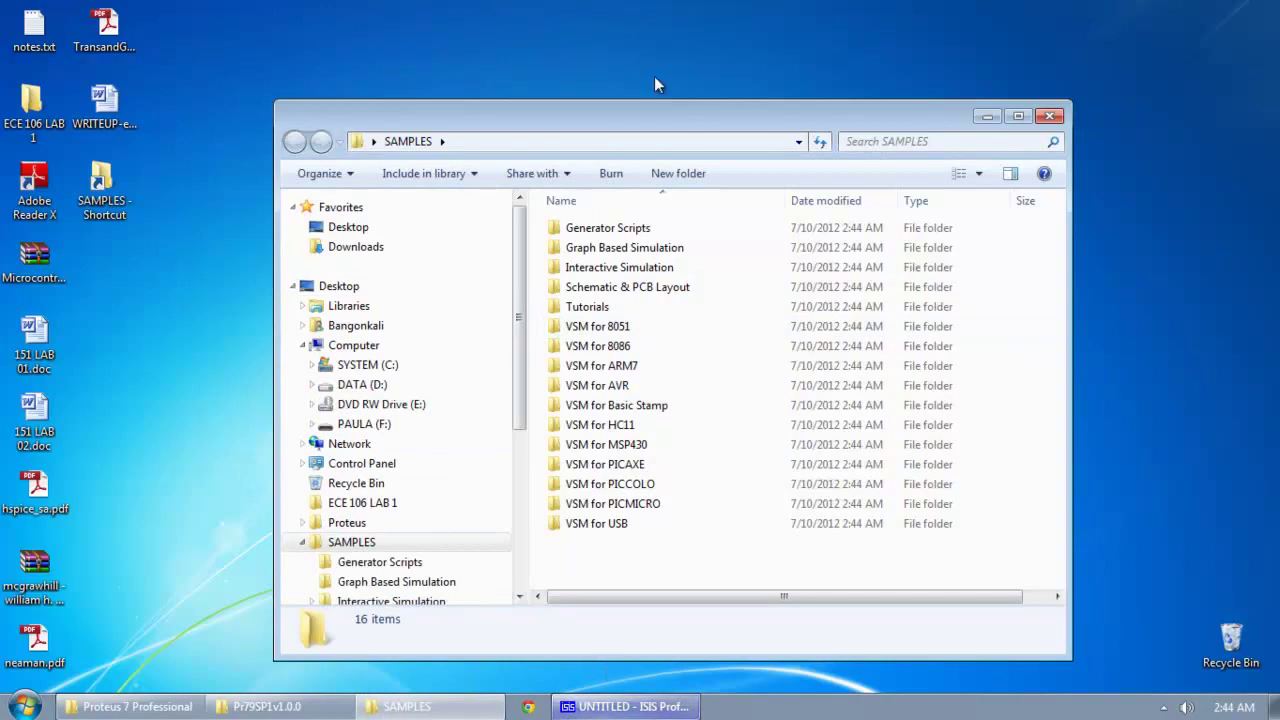
click(627, 142)
right_click(628, 143)
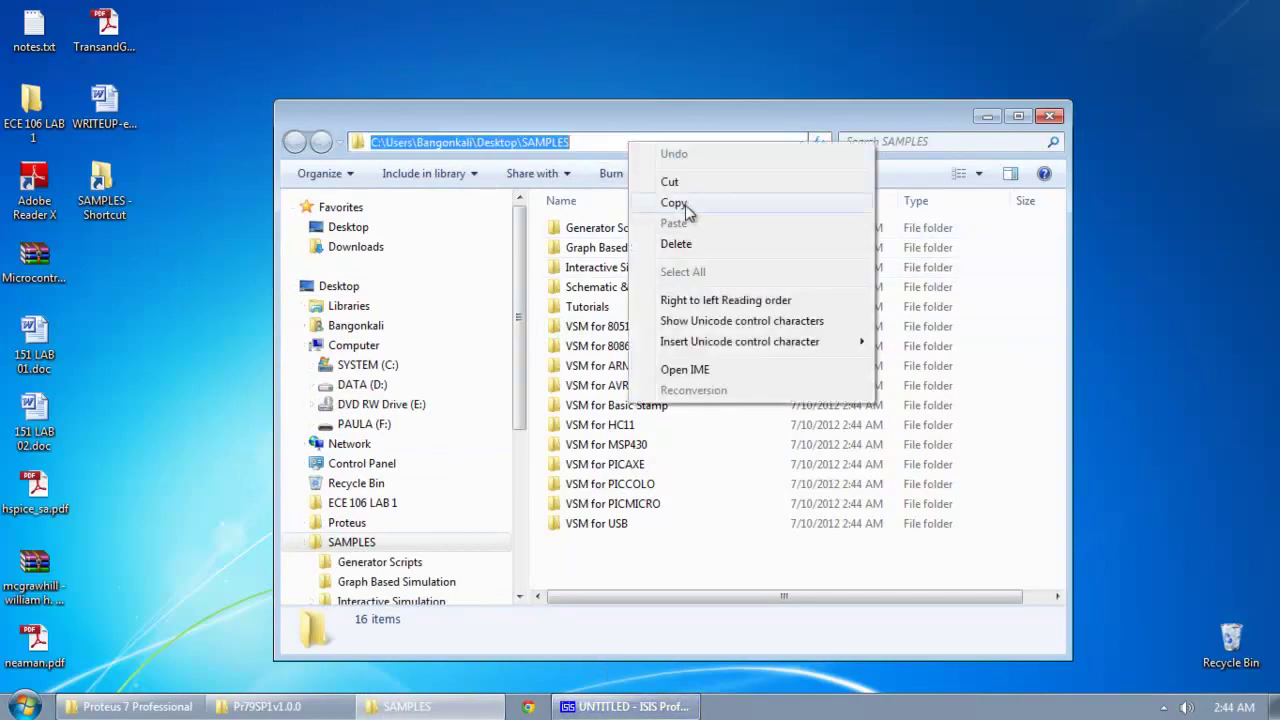
click(674, 203)
click(625, 706)
- Start opening a design and paste the Proteus SAMPLES path to jump to that folder
click(33, 45)
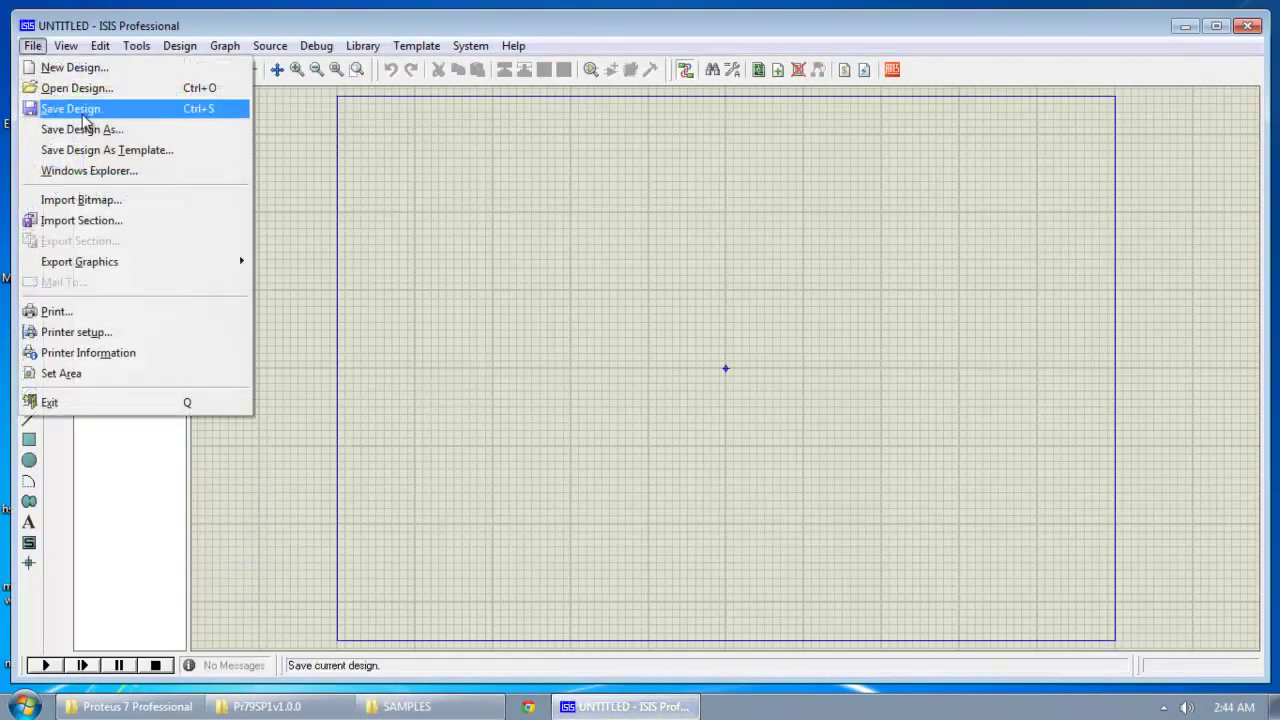
click(90, 88)
right_click(697, 536)
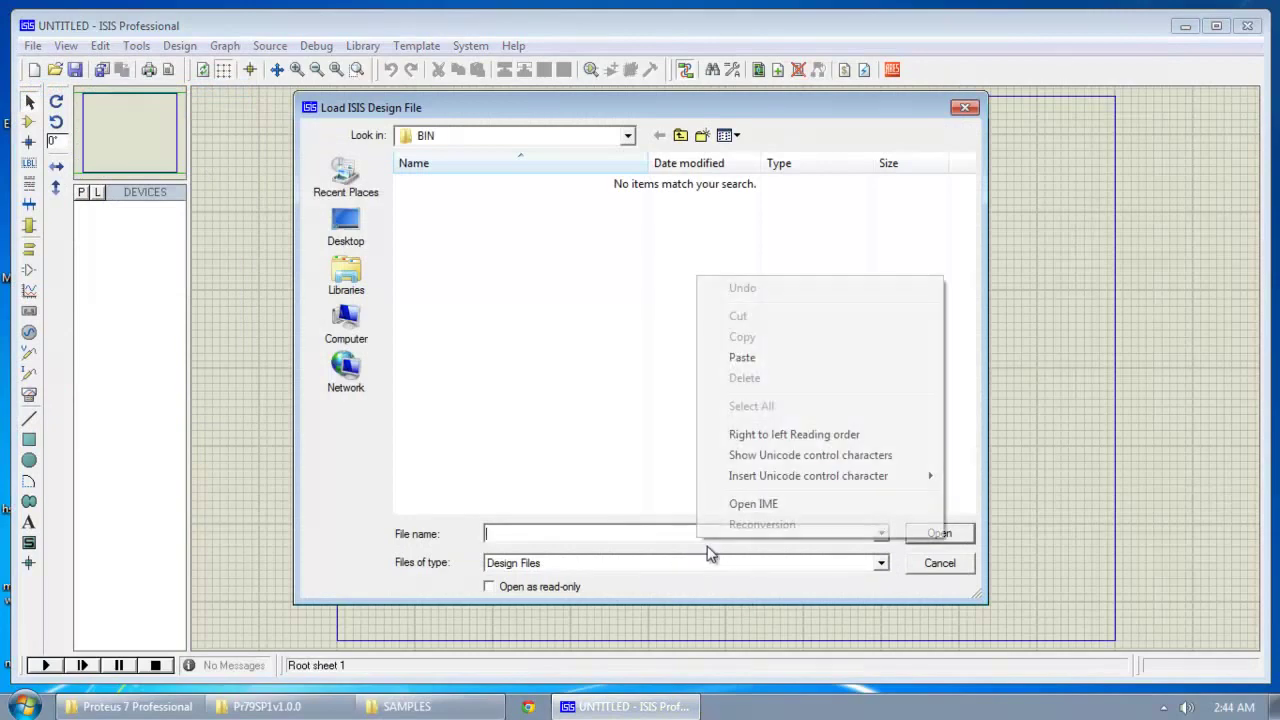
click(742, 357)
click(916, 533)
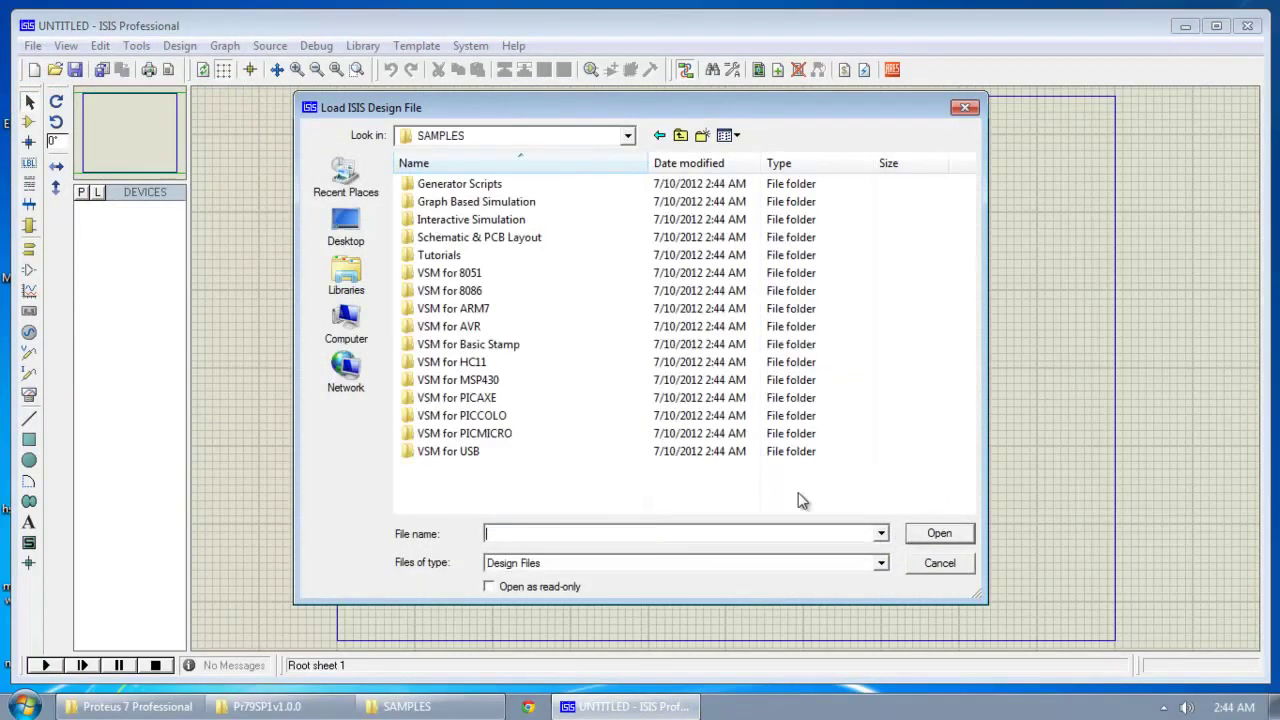
- Browse into VSM for PICMICRO > VSM for PIC18 > Tiny Chess
double_click(498, 433)
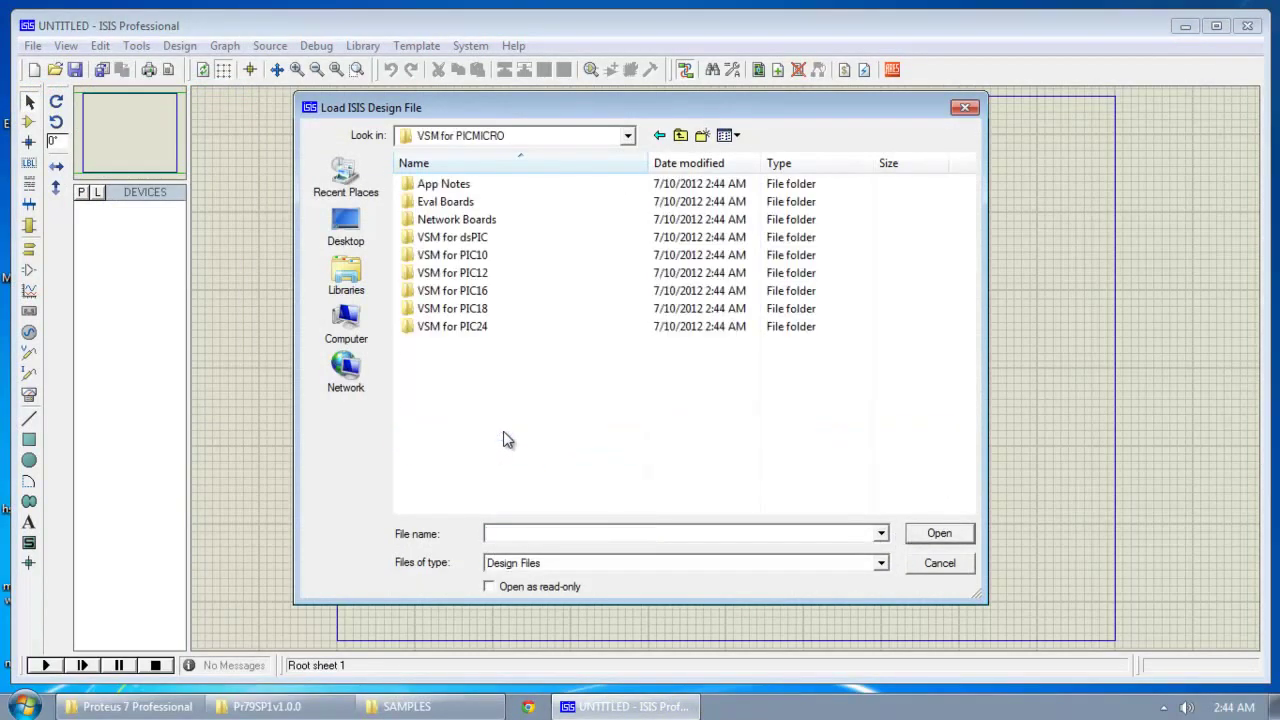
click(464, 311)
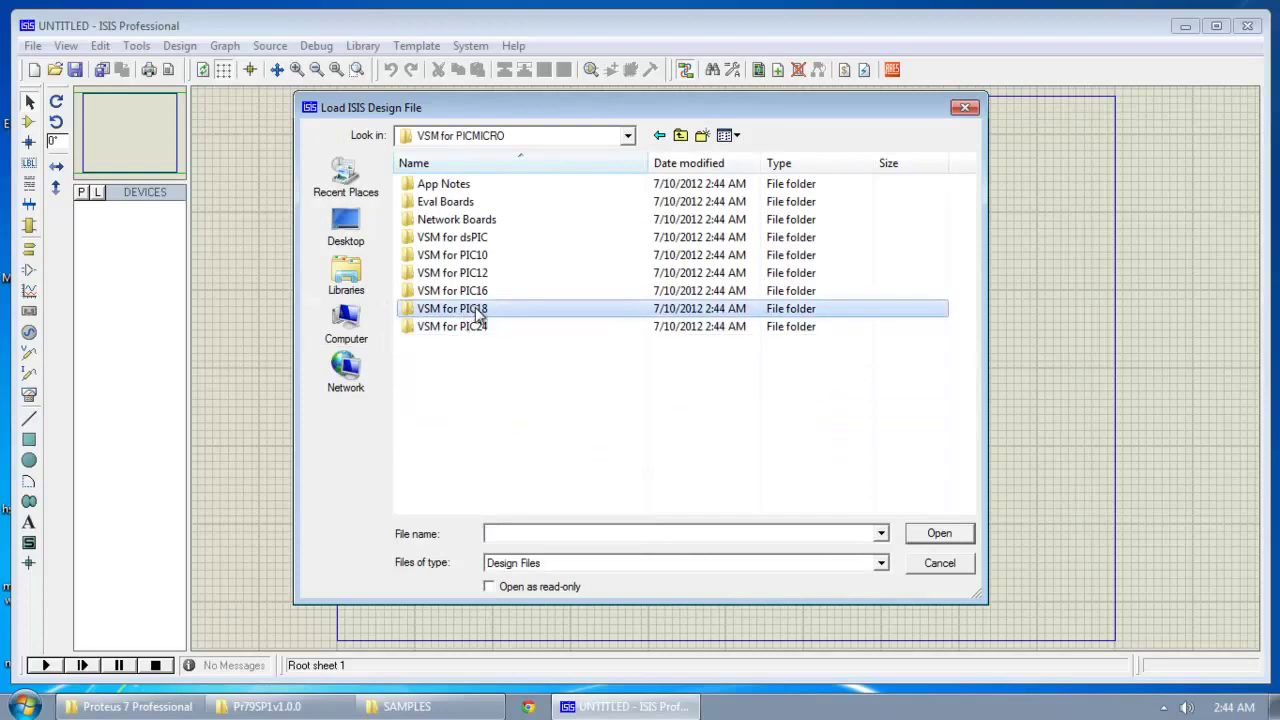
double_click(478, 310)
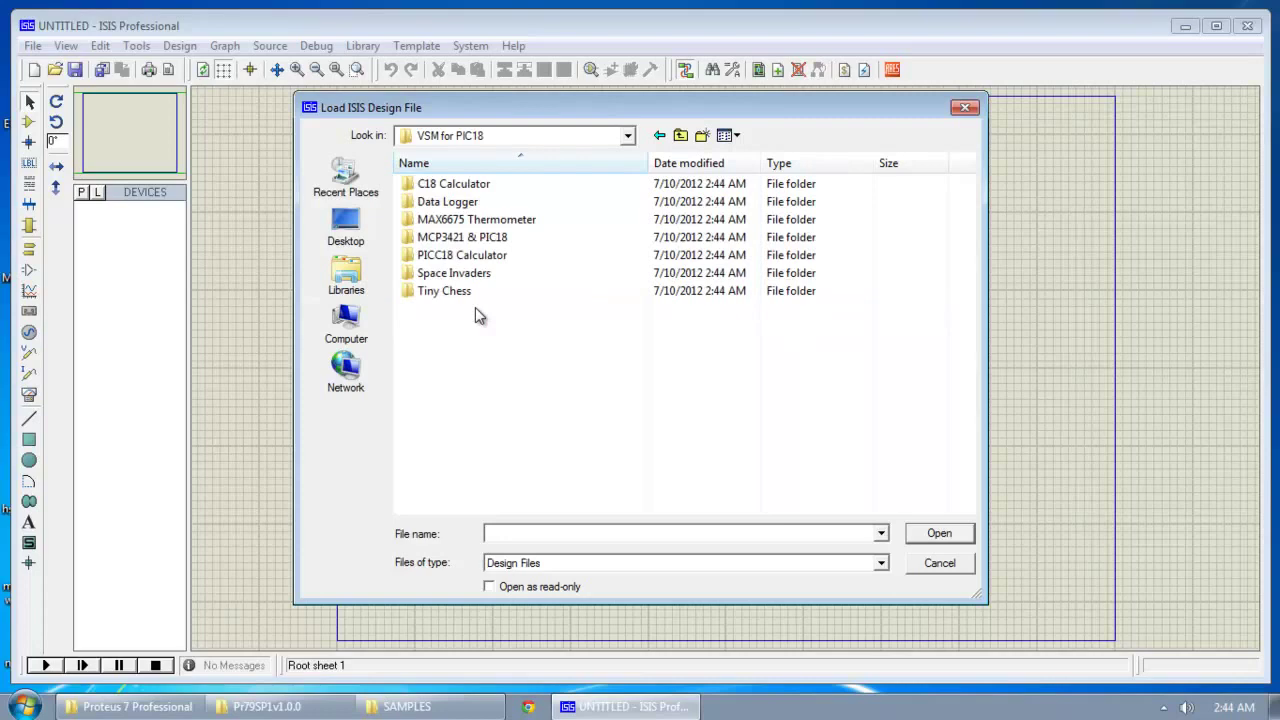
click(466, 292)
double_click(462, 294)
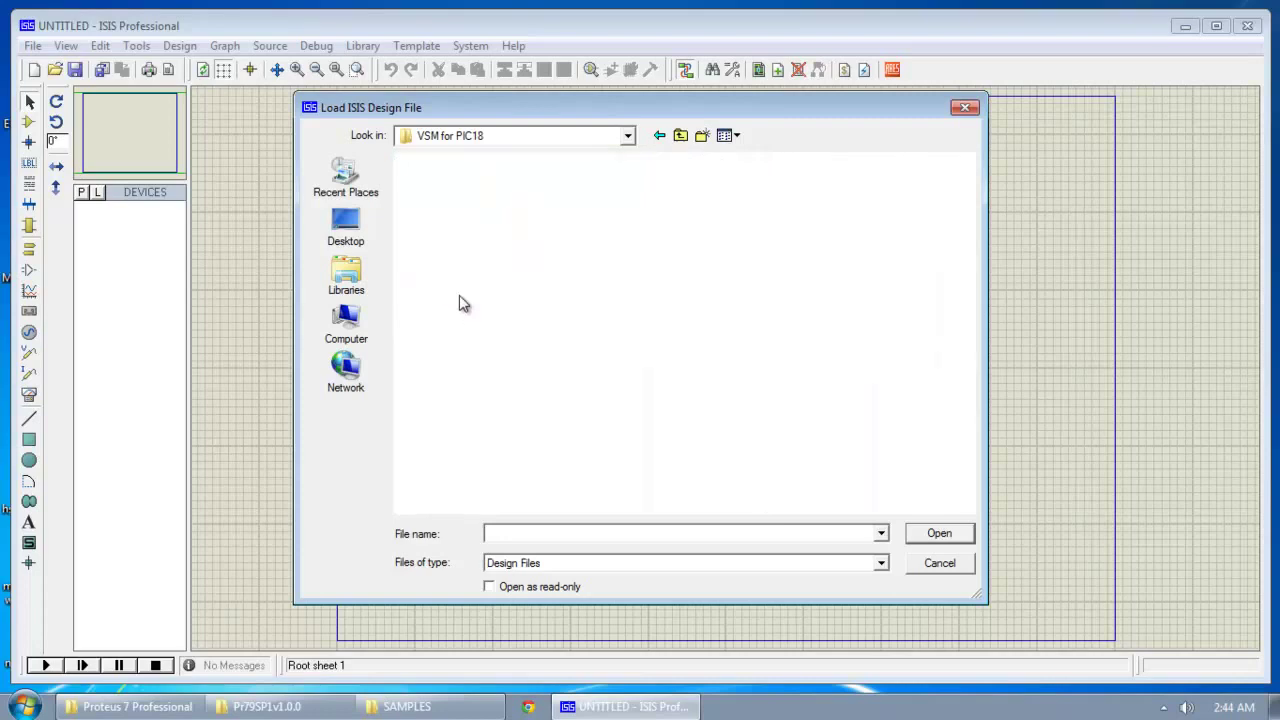
double_click(451, 187)
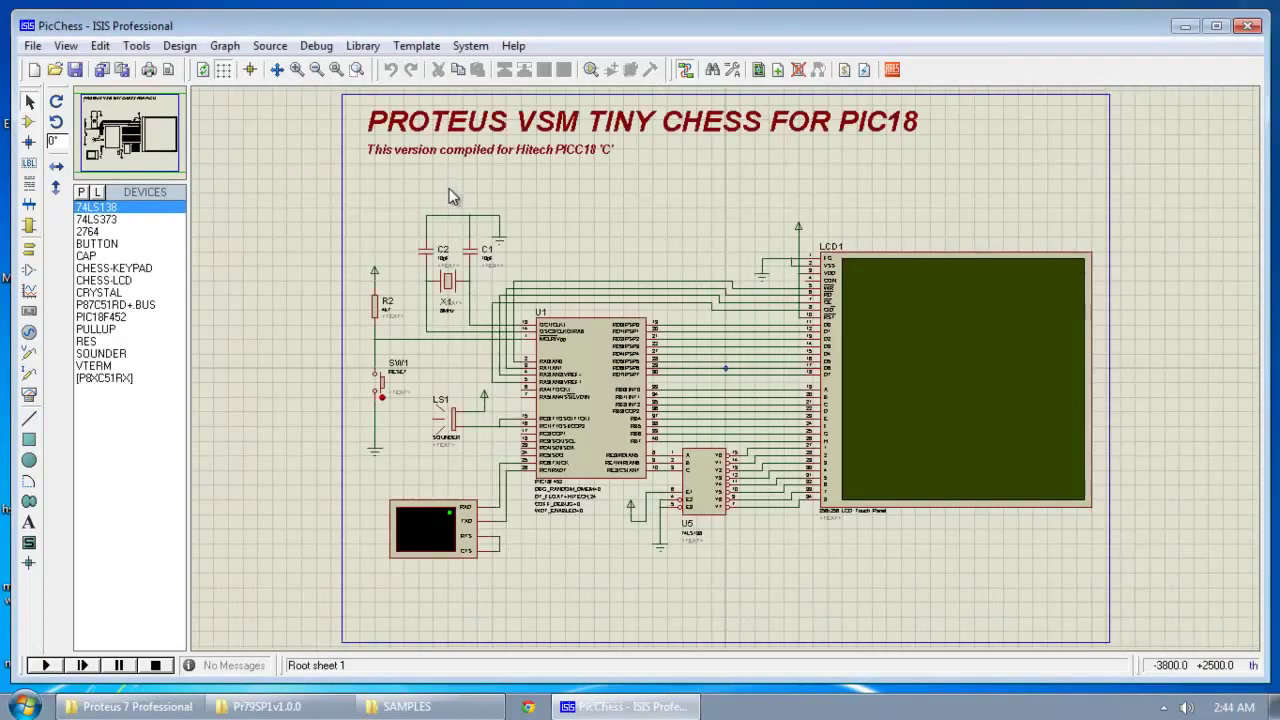
click(615, 392)
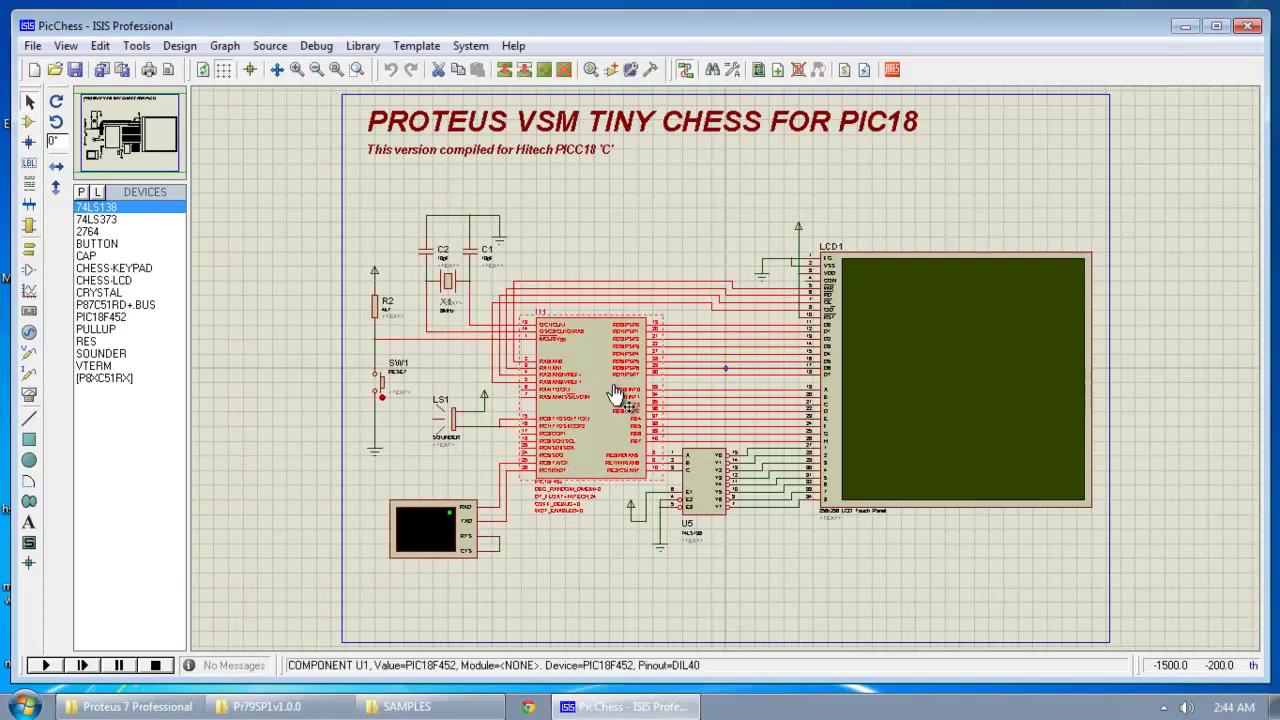
click(615, 392)
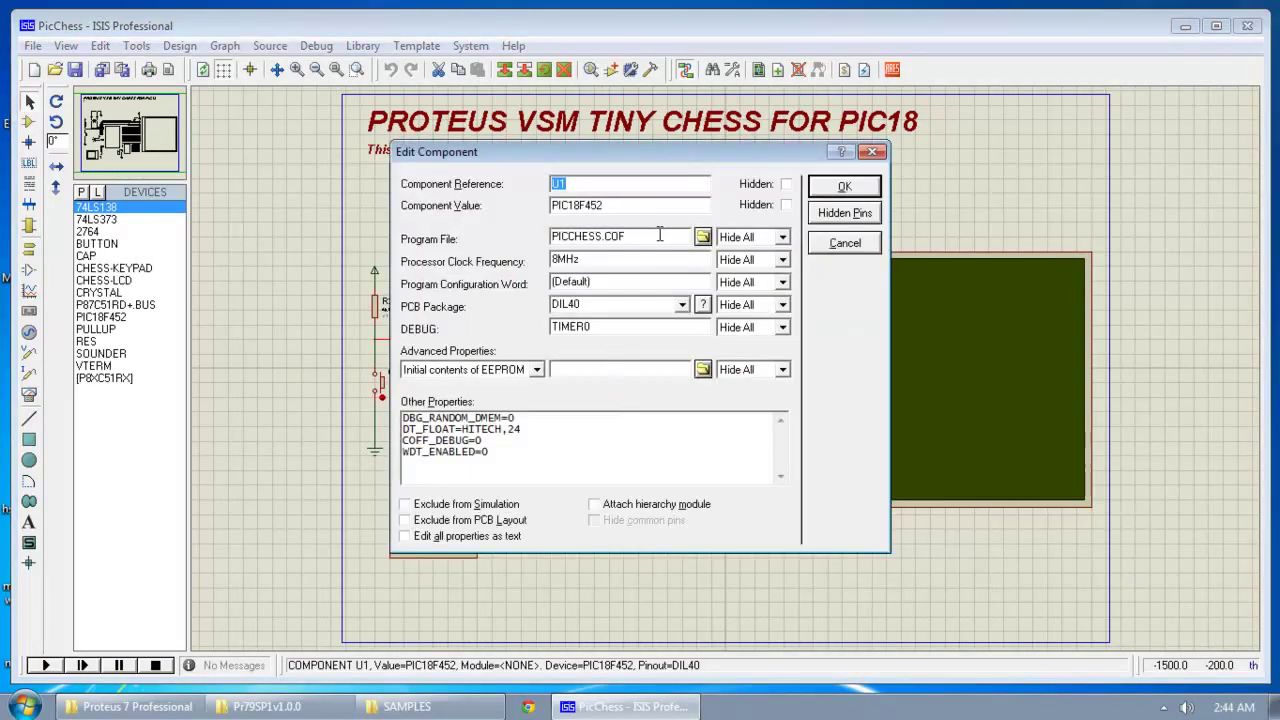
drag(660, 234, 452, 241)
drag(650, 237, 472, 237)
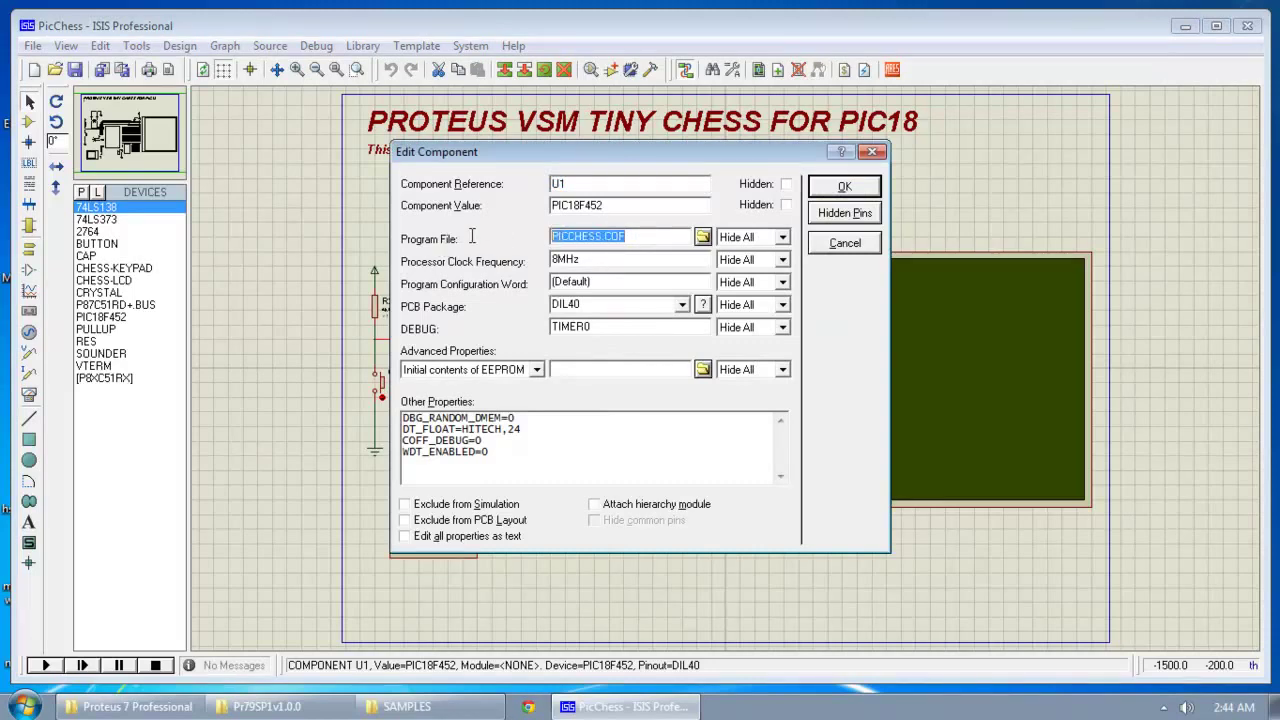
click(842, 188)
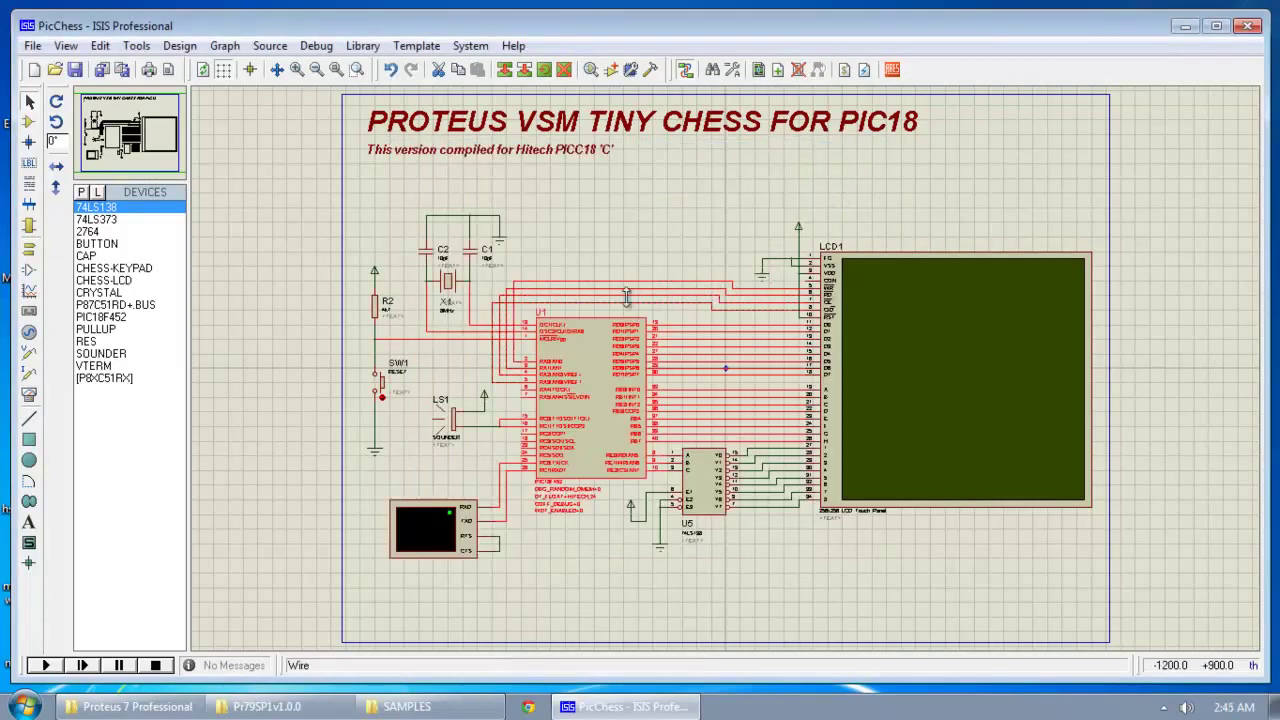
drag(513, 201, 403, 296)
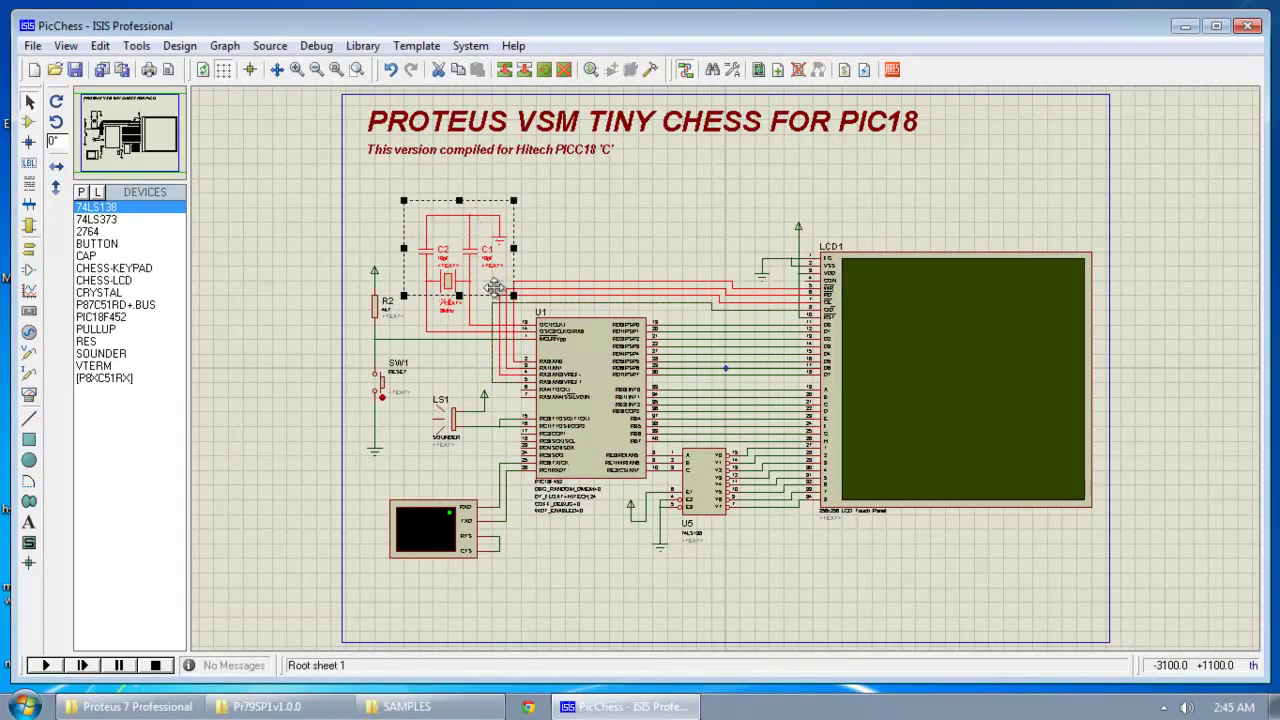
click(338, 302)
drag(352, 229, 410, 463)
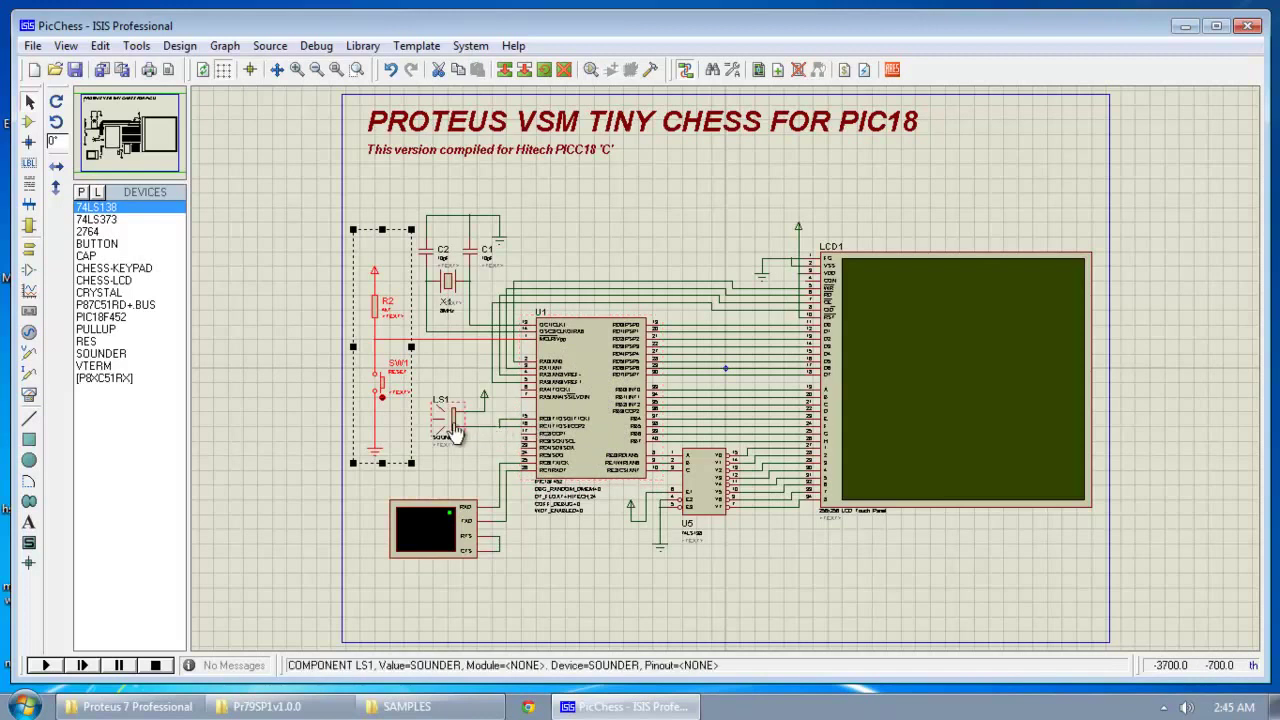
click(424, 438)
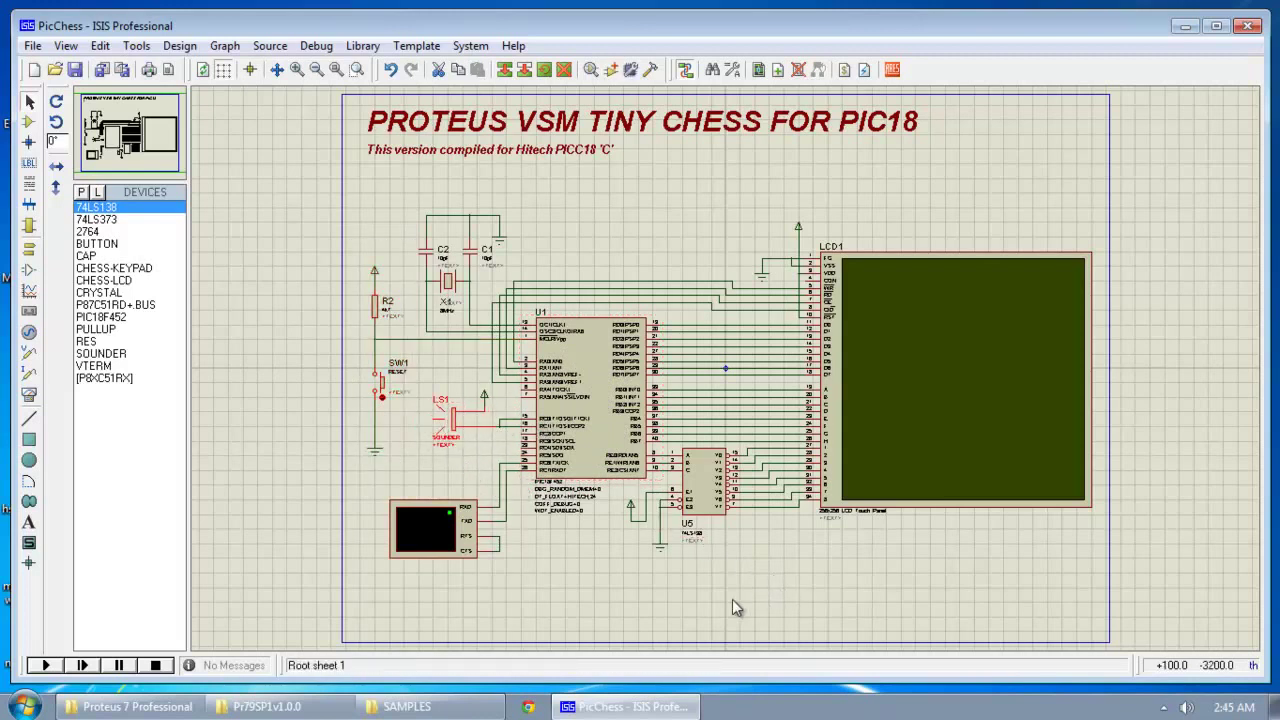
drag(732, 599, 668, 456)
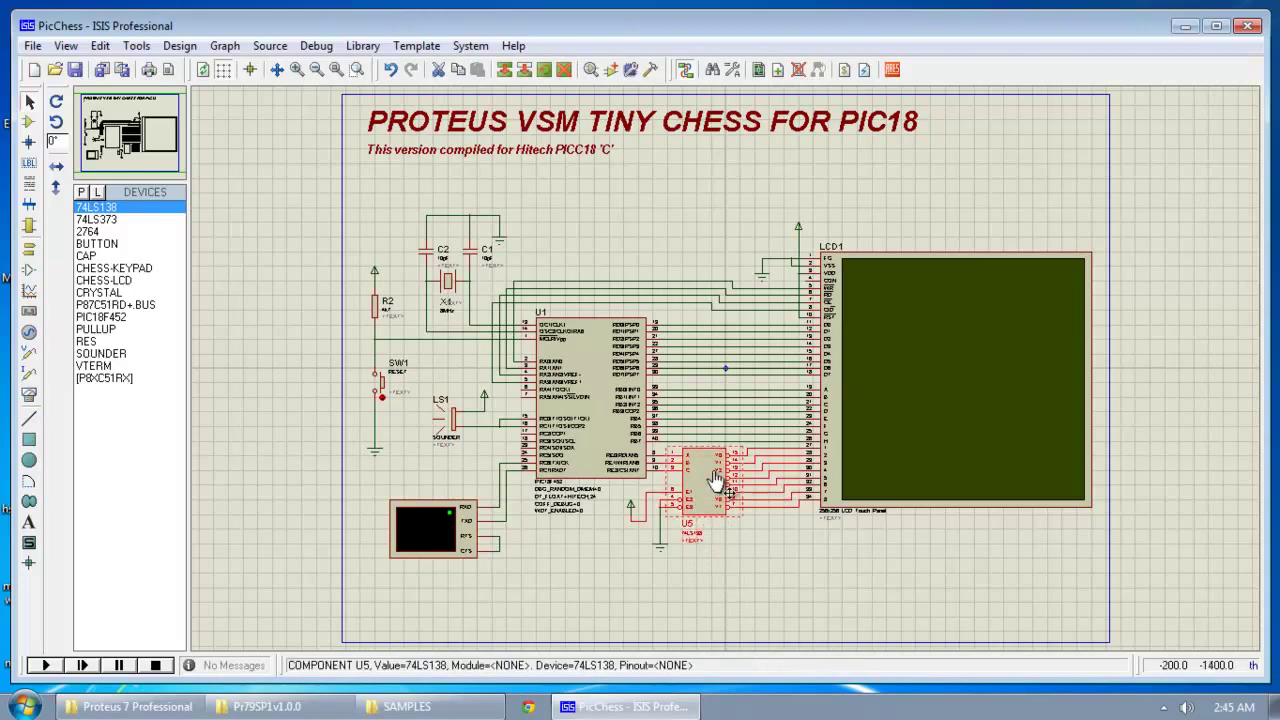
scroll(700, 540, up, 2)
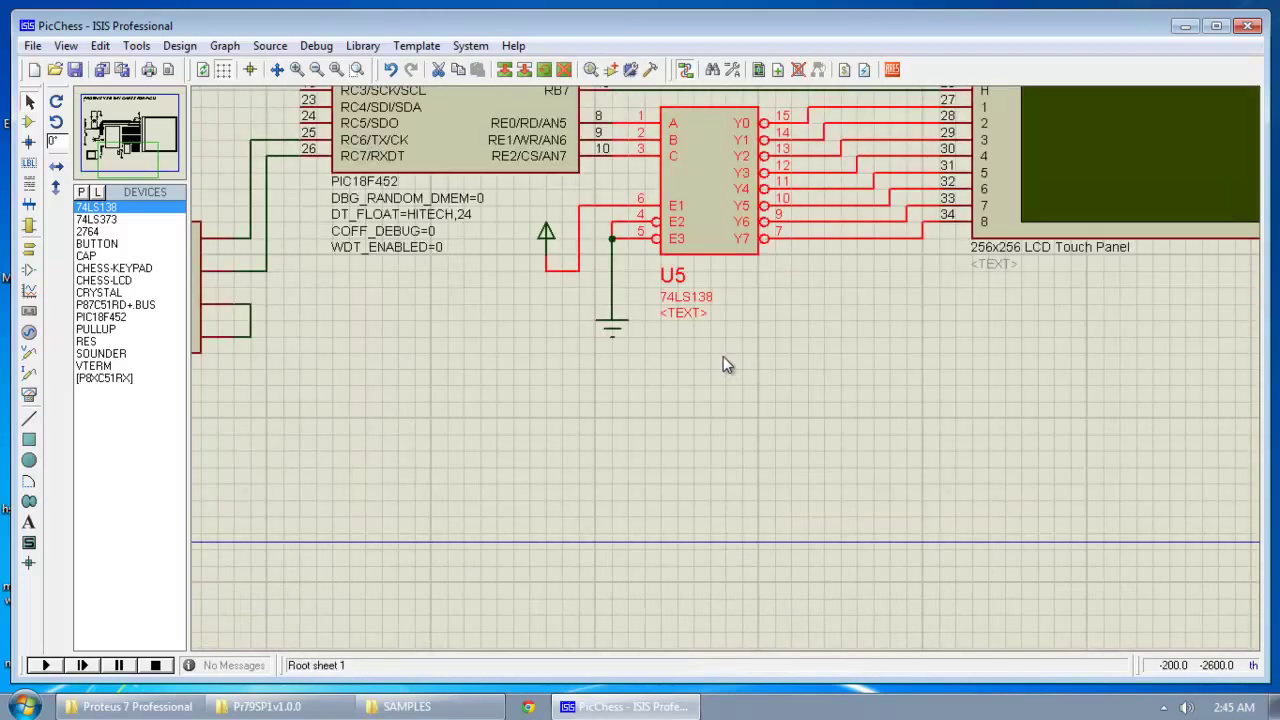
scroll(737, 327, down, 1)
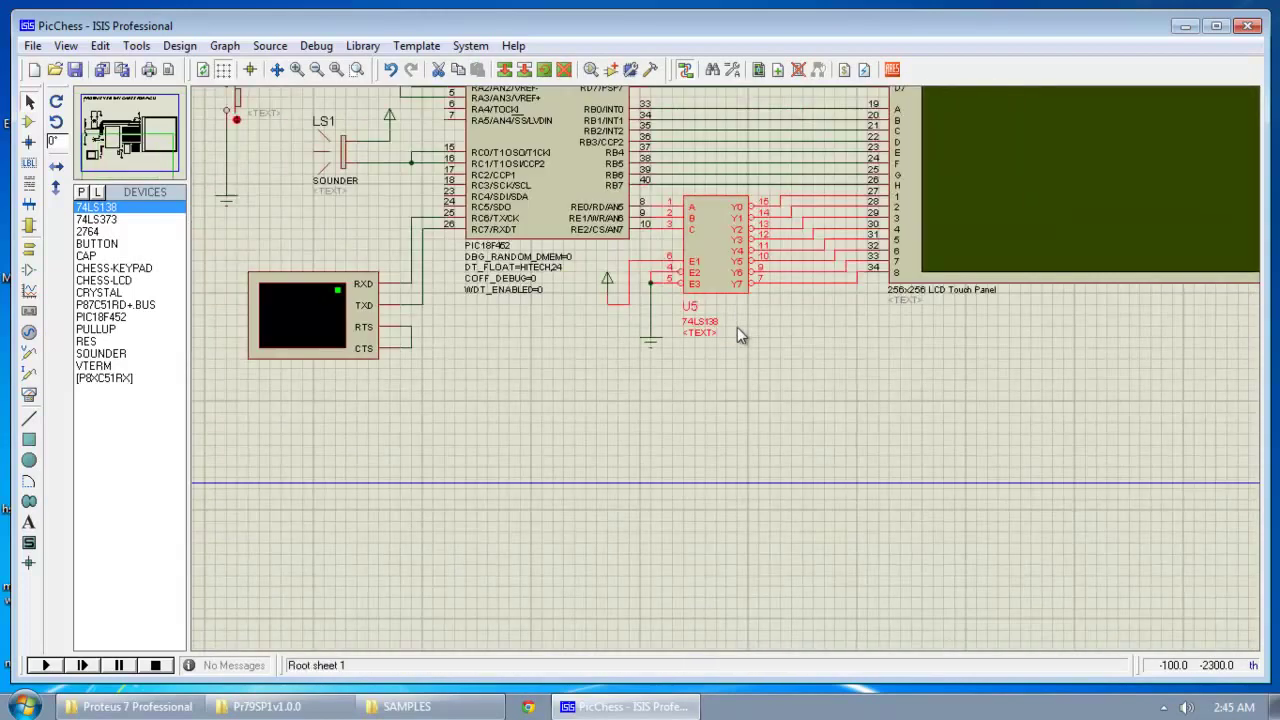
scroll(811, 337, down, 3)
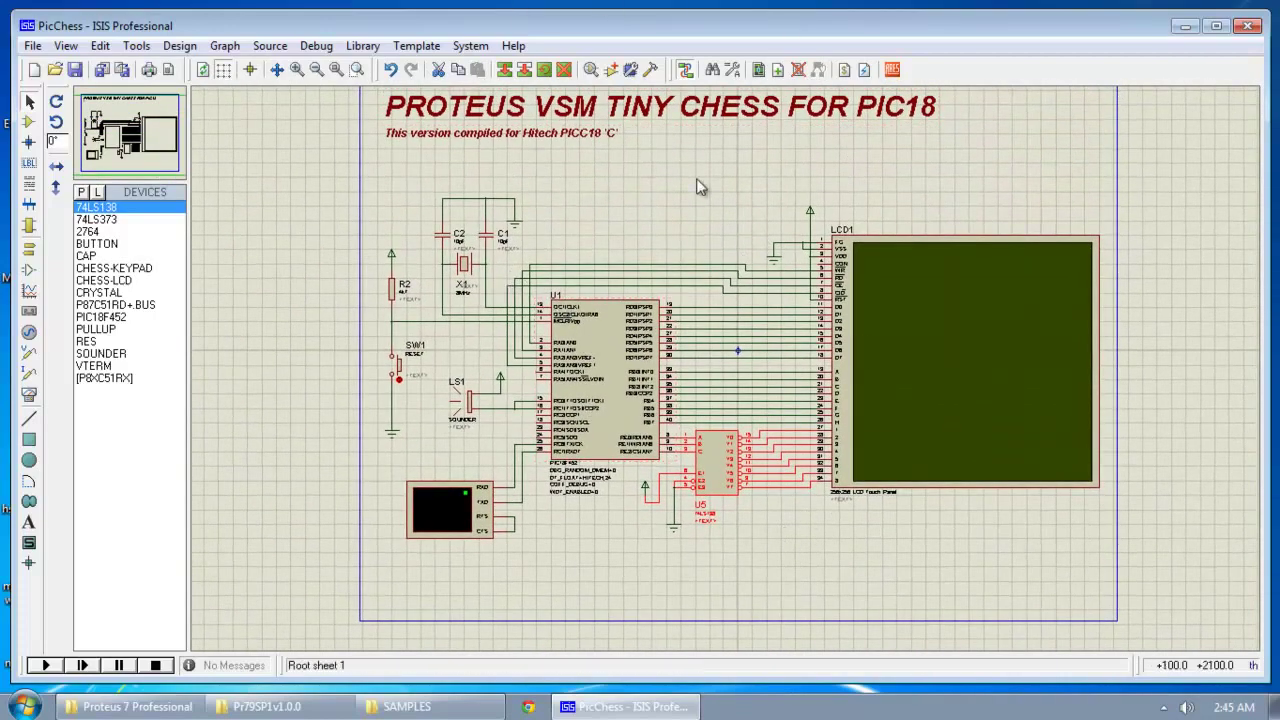
click(915, 328)
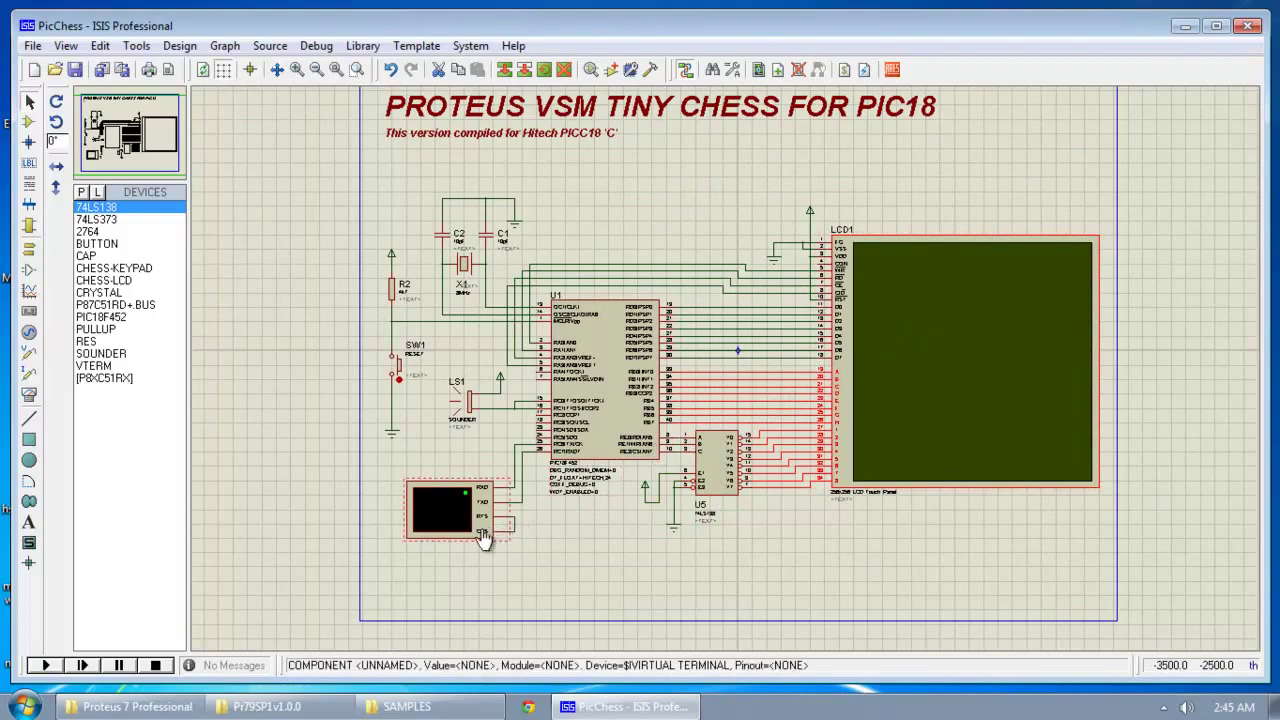
scroll(515, 488, up, 2)
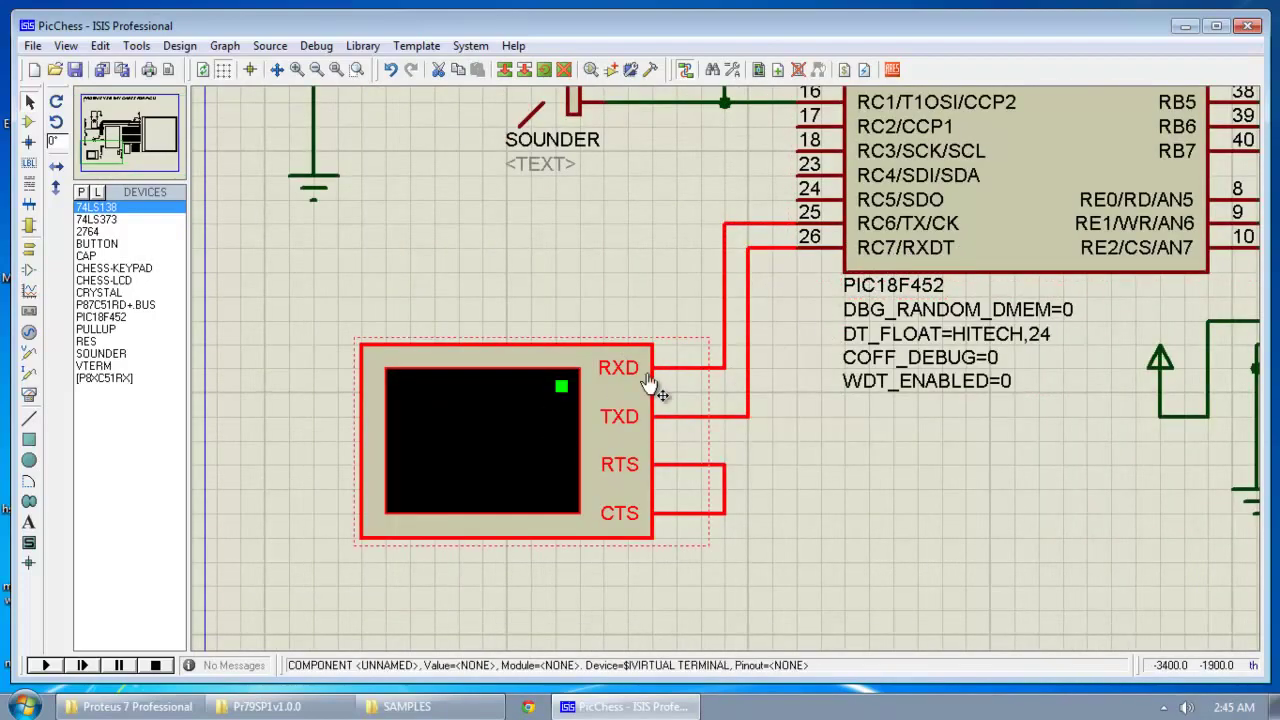
scroll(790, 420, down, 3)
drag(1066, 466, 787, 572)
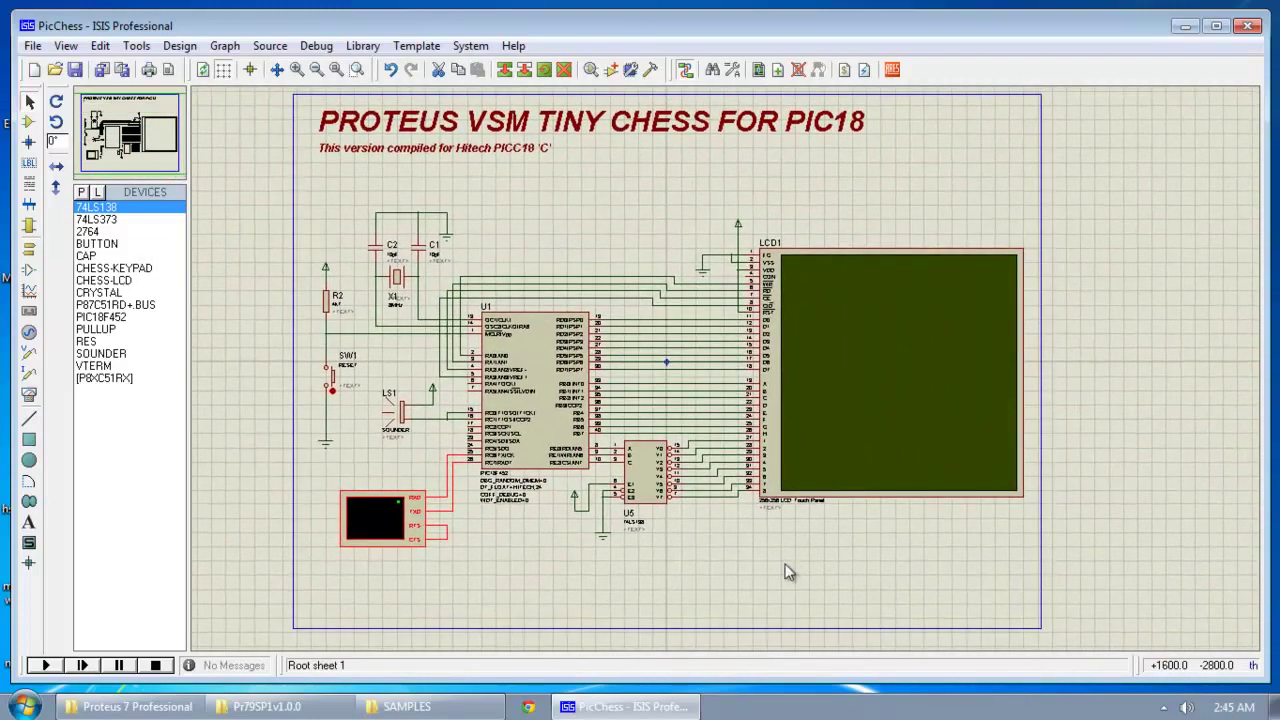
- Run the PicChess simulation, open the '1333 Messages' log at its top, and move it down
click(46, 666)
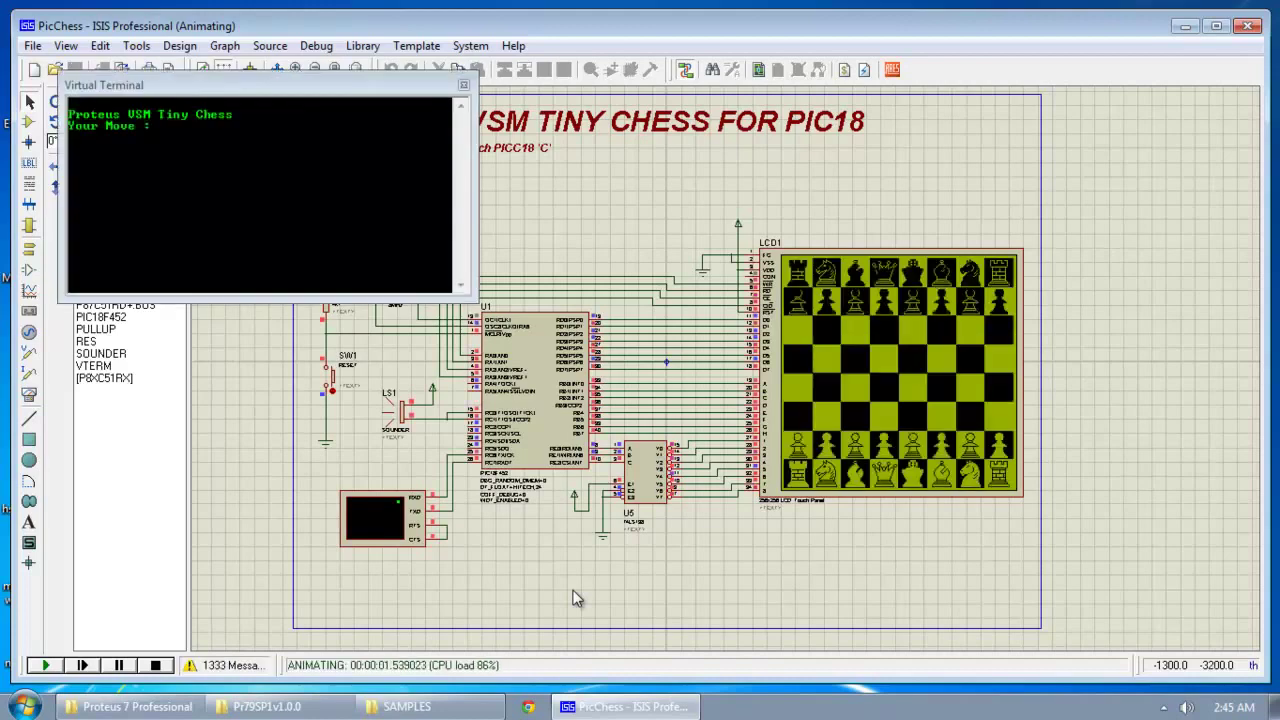
click(216, 666)
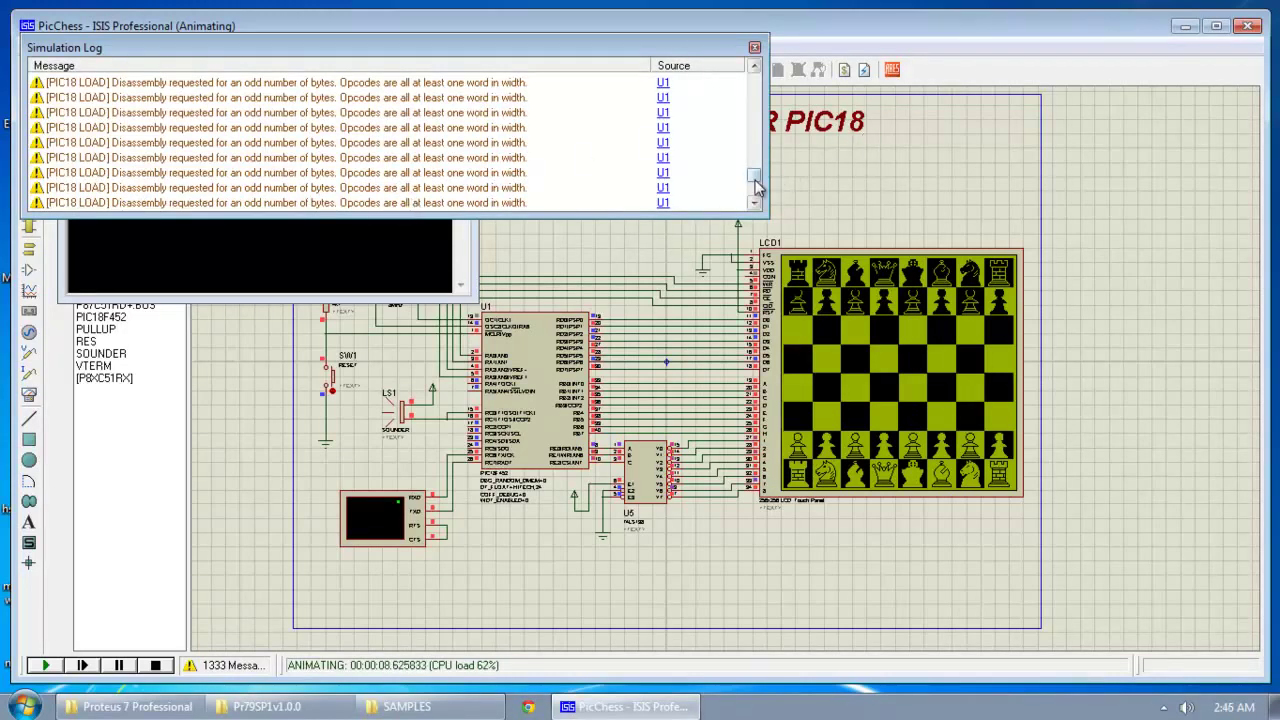
drag(756, 163, 772, 90)
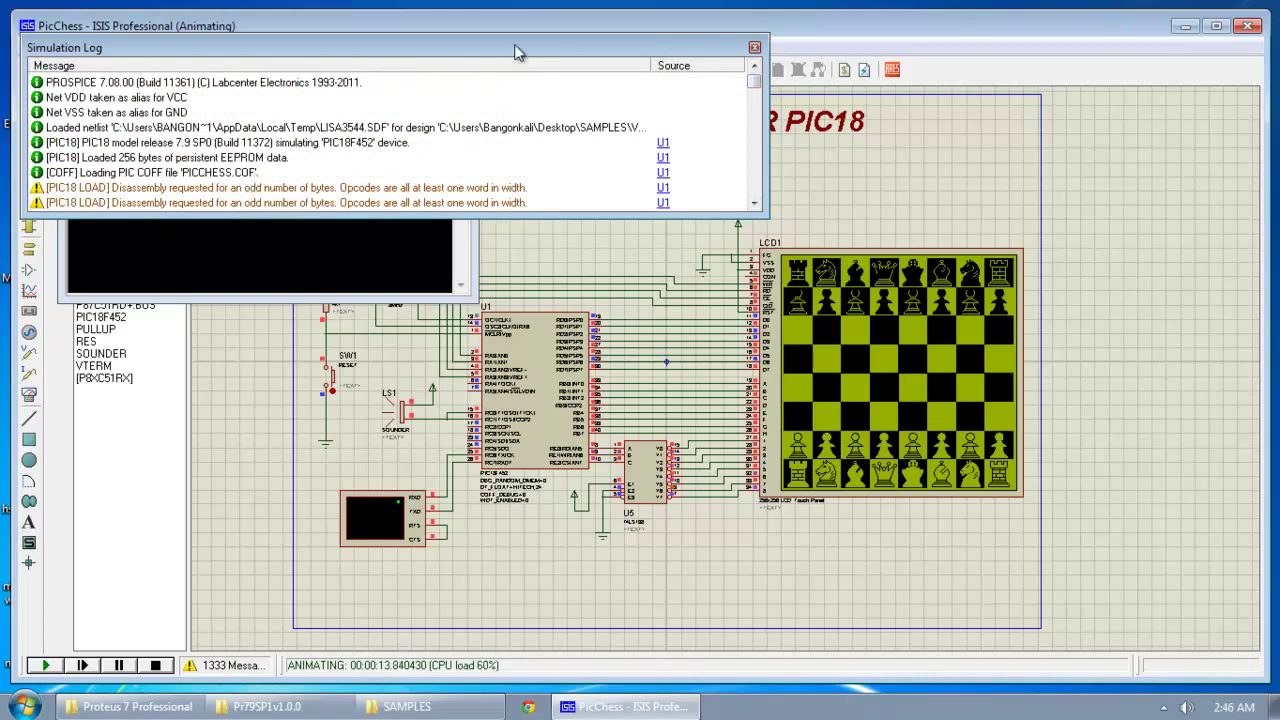
drag(593, 43, 627, 267)
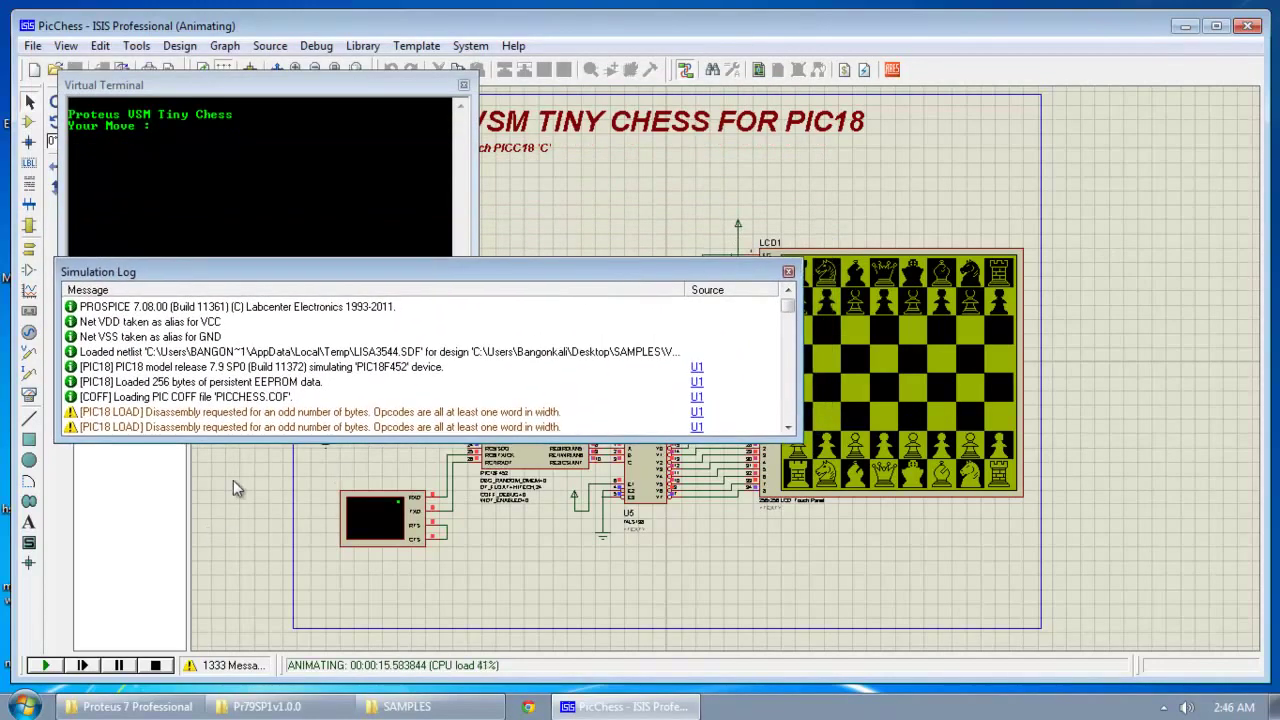
- Close the simulation log and play white moves e2-e4, Ng1-f3 and Nb1-a3 on the LCD
click(788, 272)
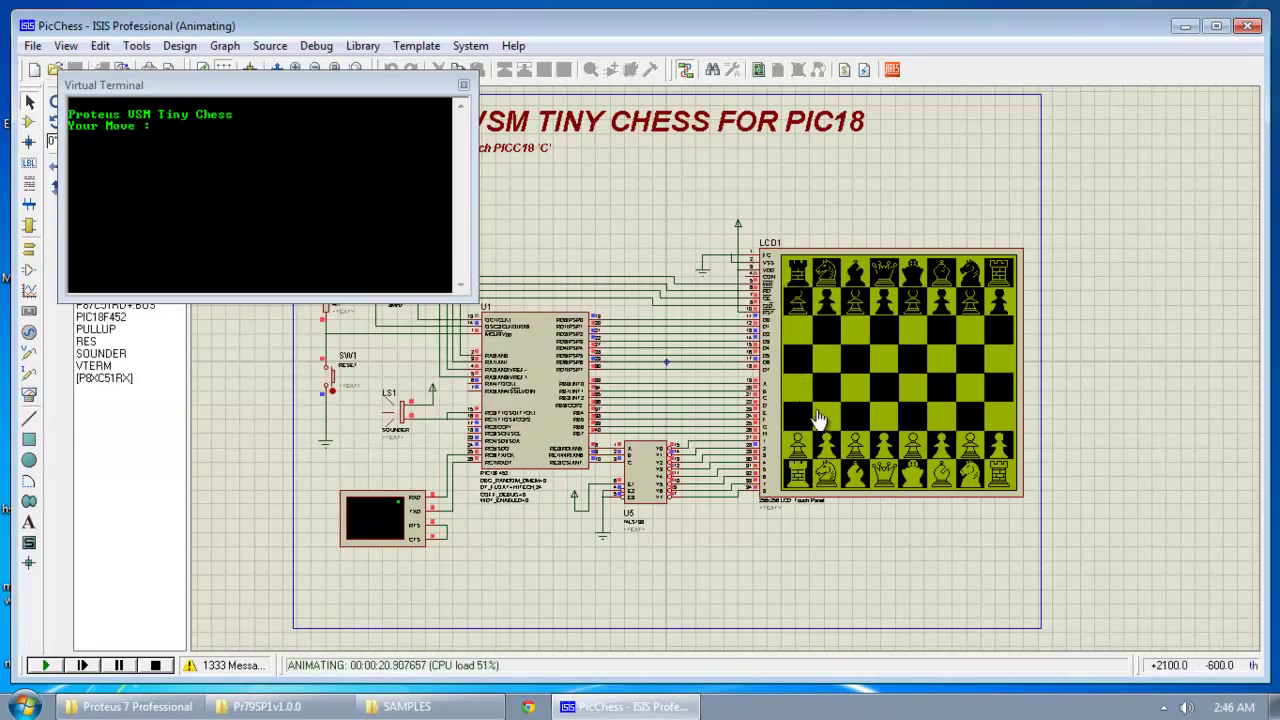
click(913, 450)
click(912, 390)
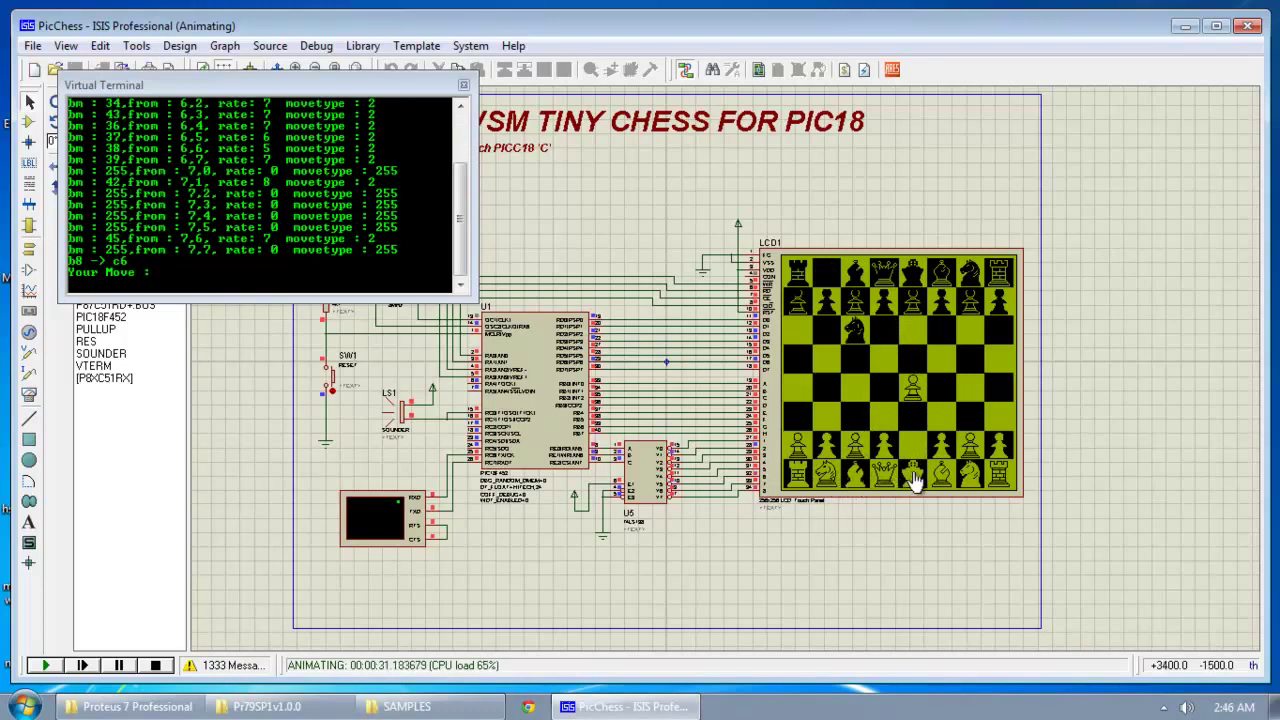
click(975, 487)
click(945, 428)
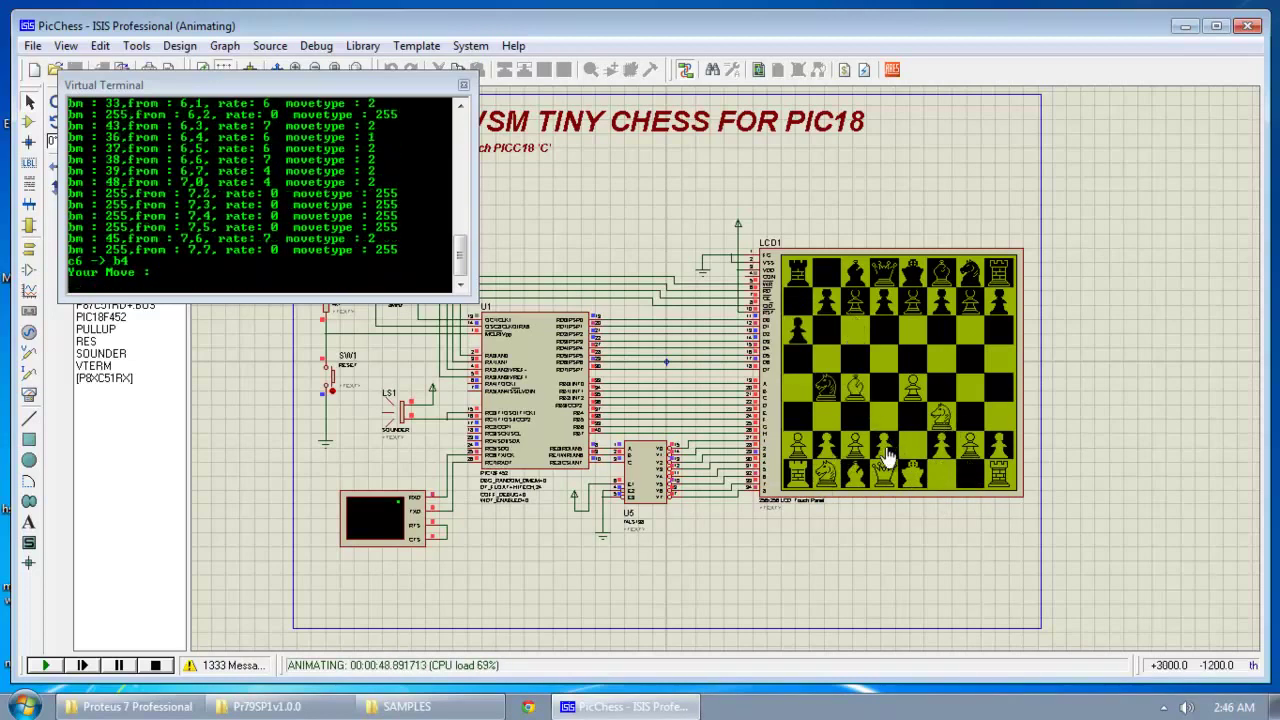
click(826, 472)
click(797, 415)
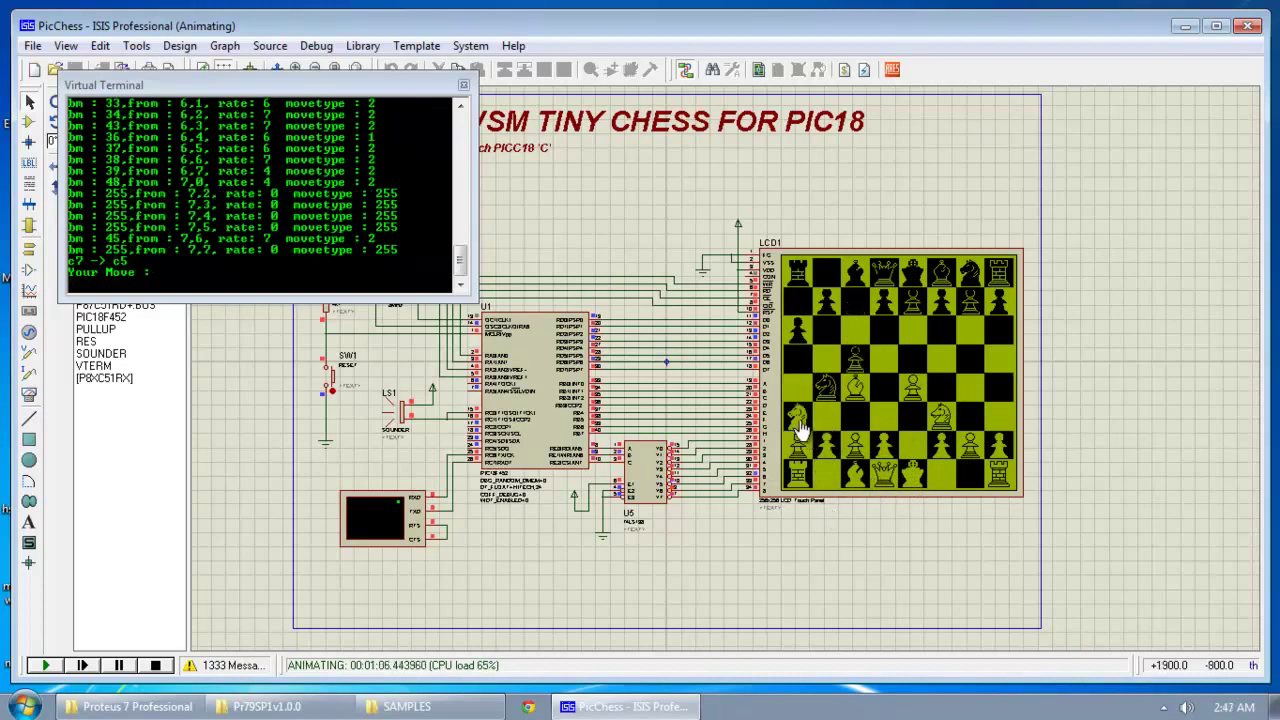
- Play d2-d3, Qd1-d2 and another white move, then stop the simulation
click(884, 444)
click(894, 417)
click(900, 451)
click(915, 430)
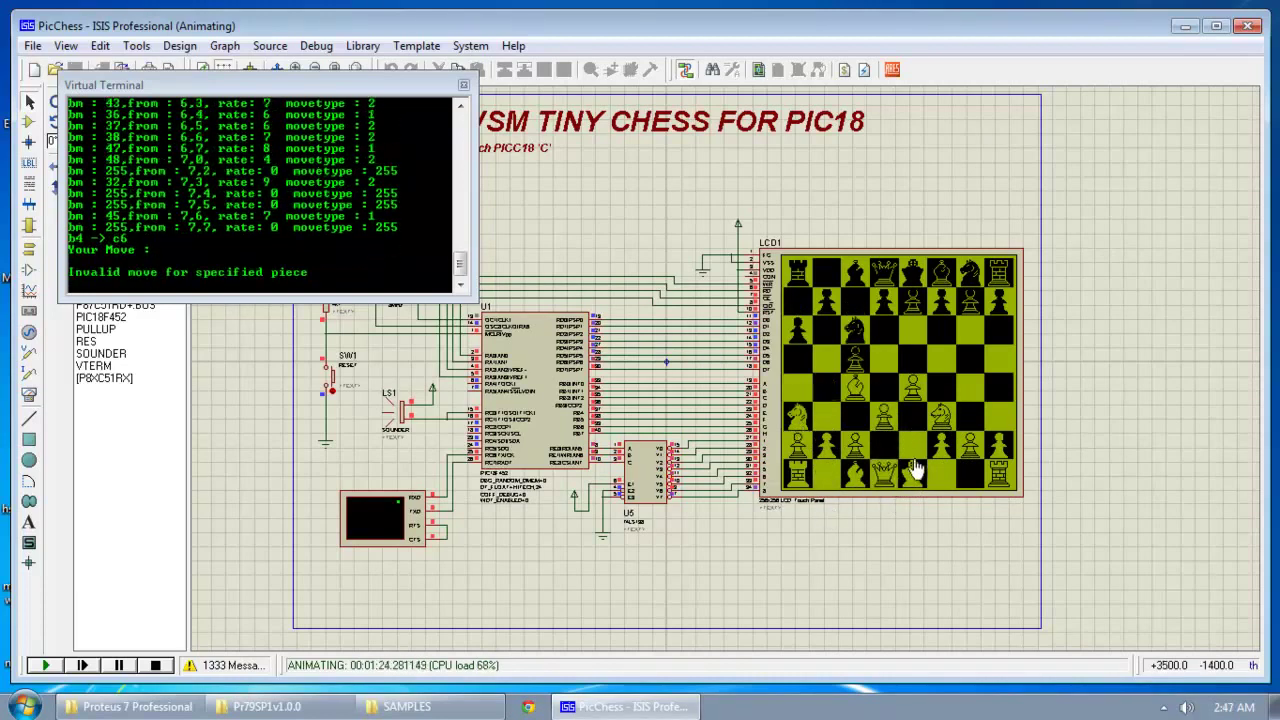
click(868, 484)
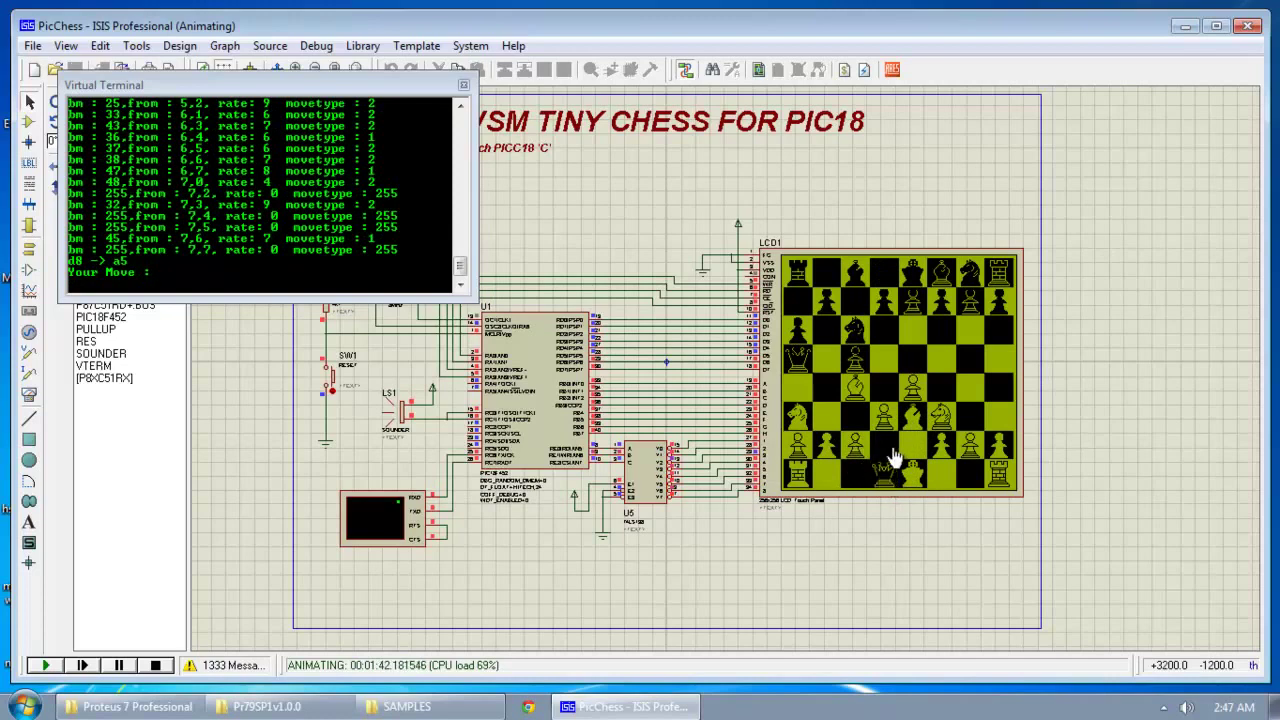
click(886, 456)
click(886, 458)
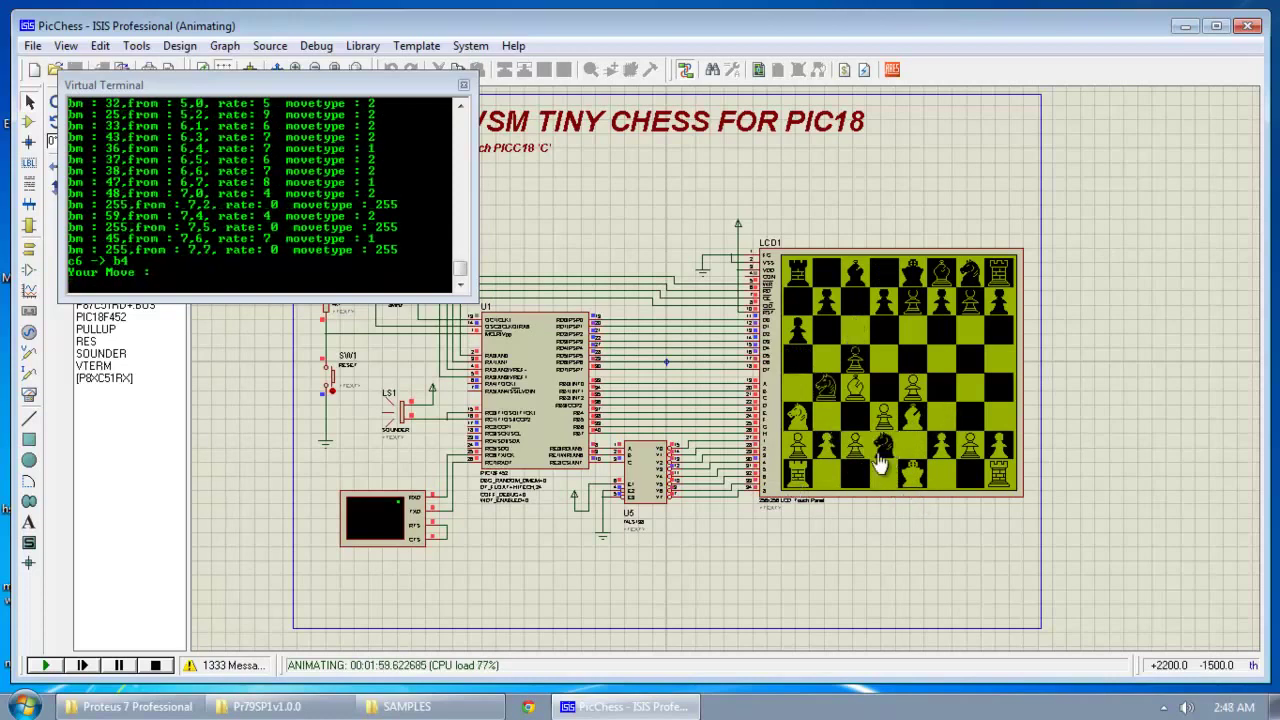
click(911, 477)
click(970, 480)
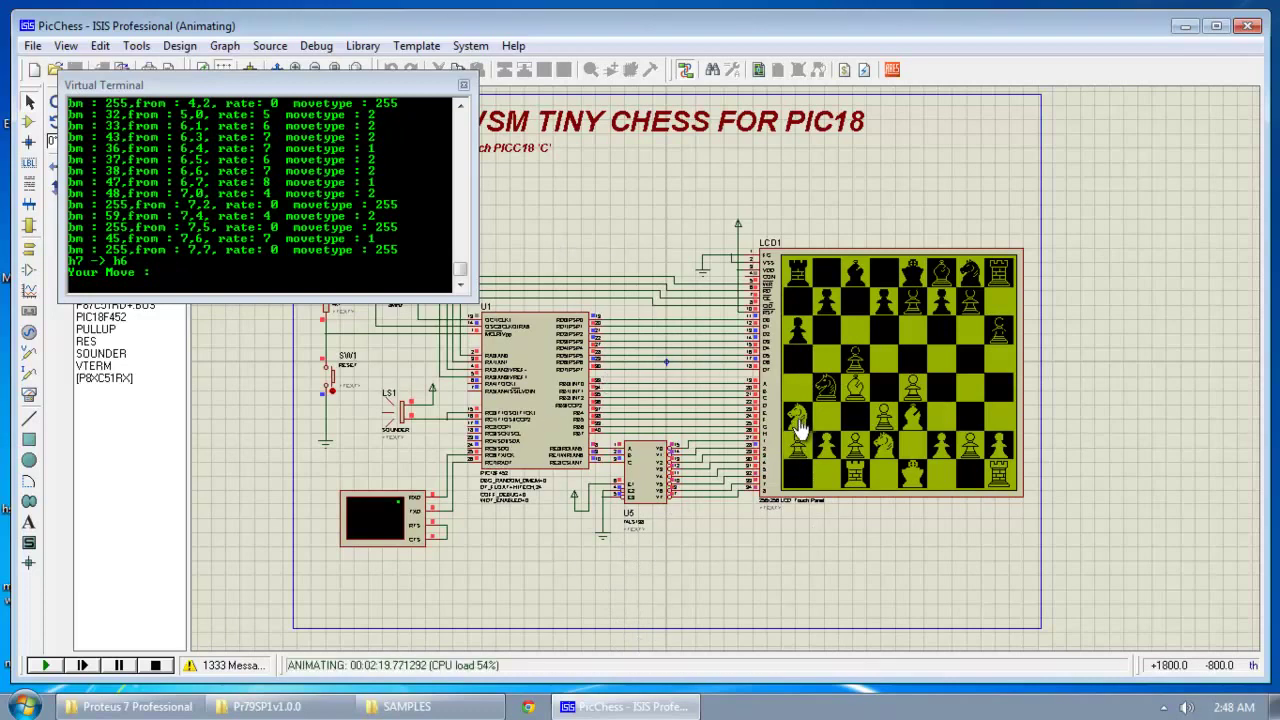
click(158, 666)
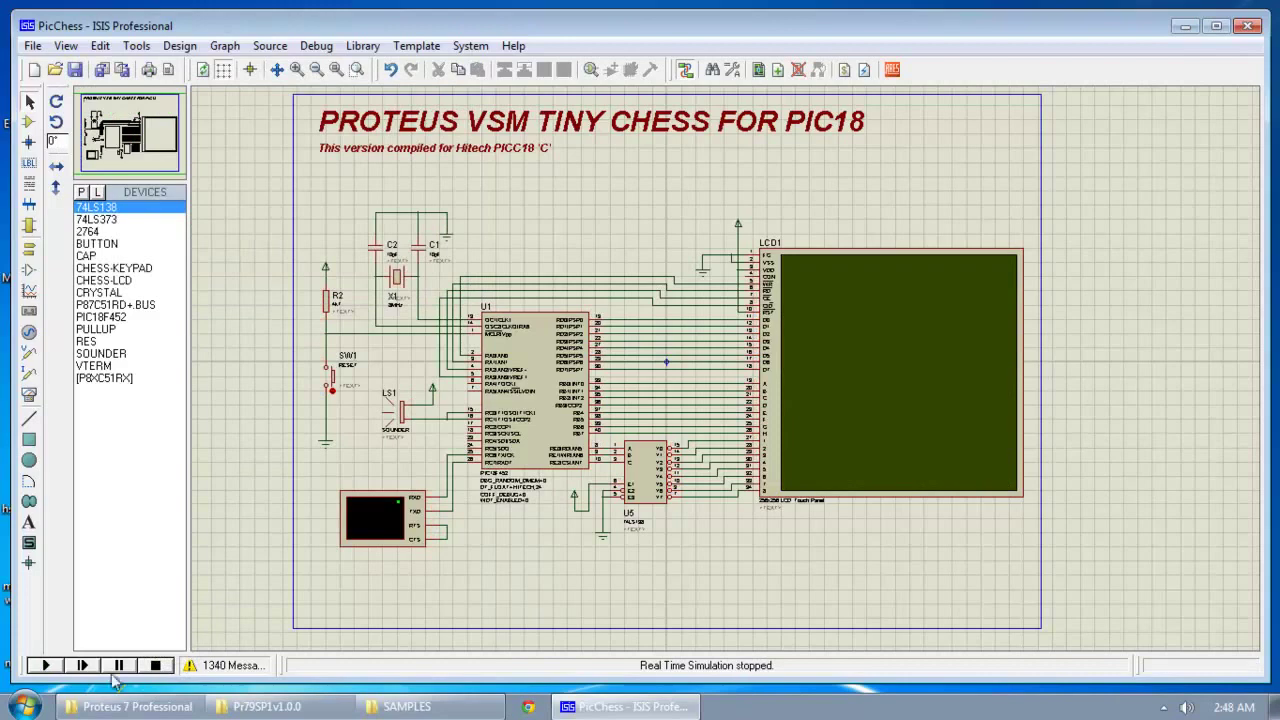
click(24, 706)
- Bring back the SAMPLES window and browse to VSM for PICMICRO > VSM for PIC18 > Tiny Chess
click(284, 490)
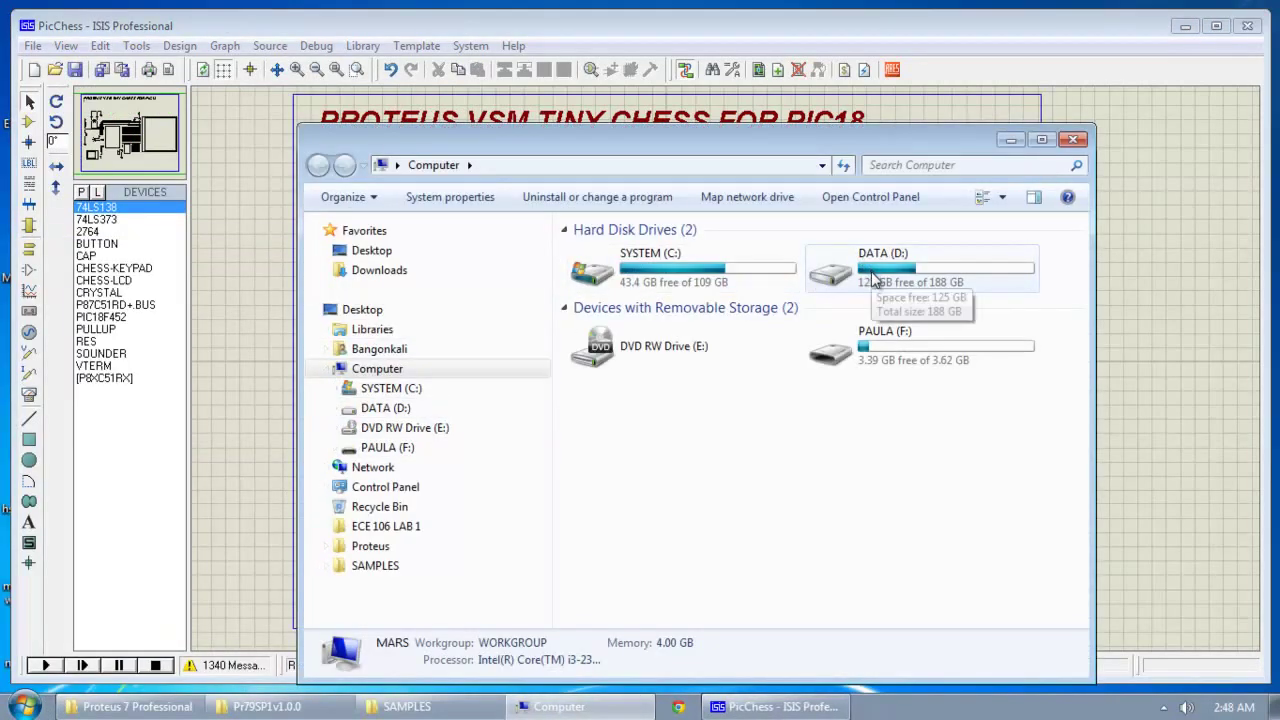
click(1009, 139)
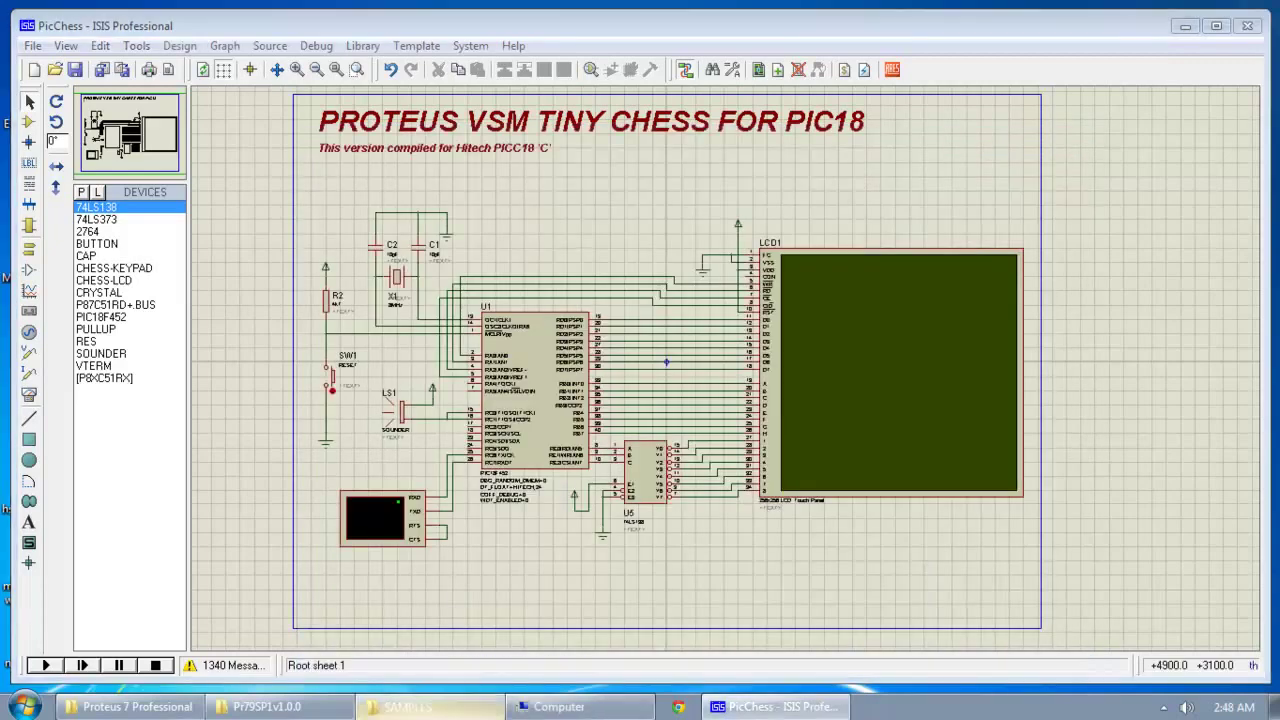
click(407, 706)
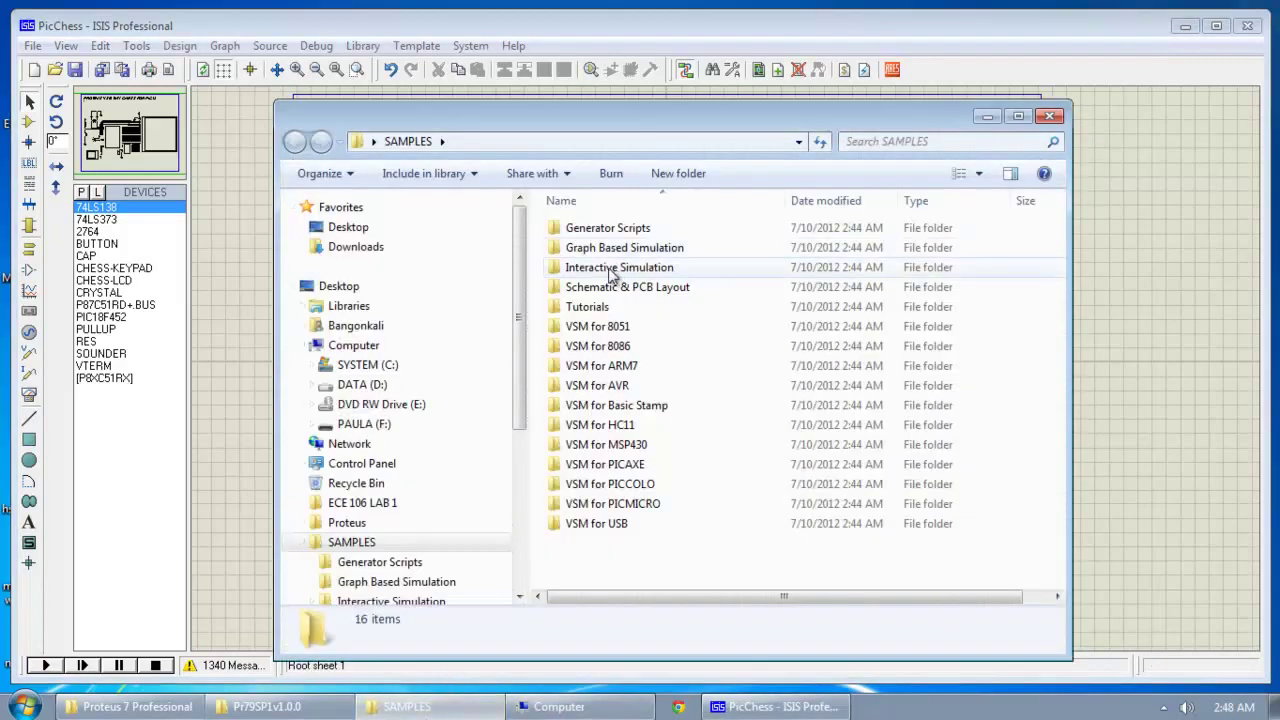
double_click(645, 512)
double_click(628, 368)
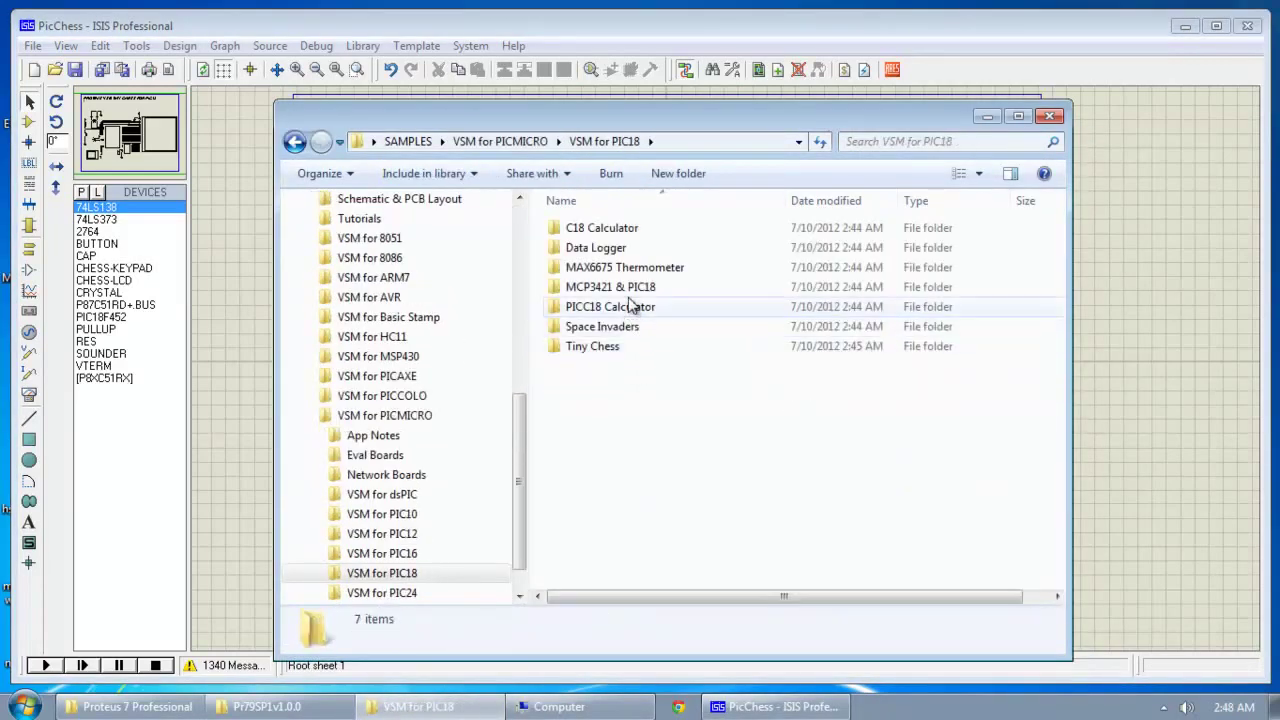
double_click(612, 347)
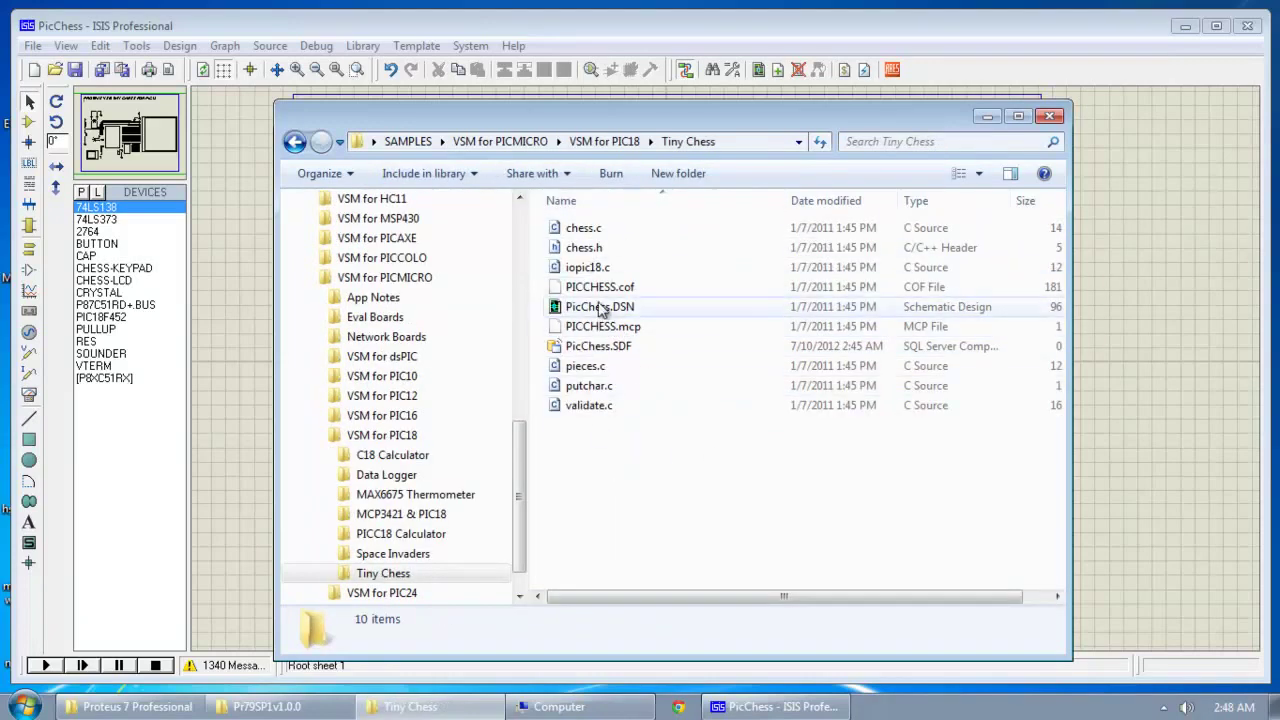
- Inspect the details of chess.c, chess.h, iopic18.c, pieces.c and validate.c
click(598, 232)
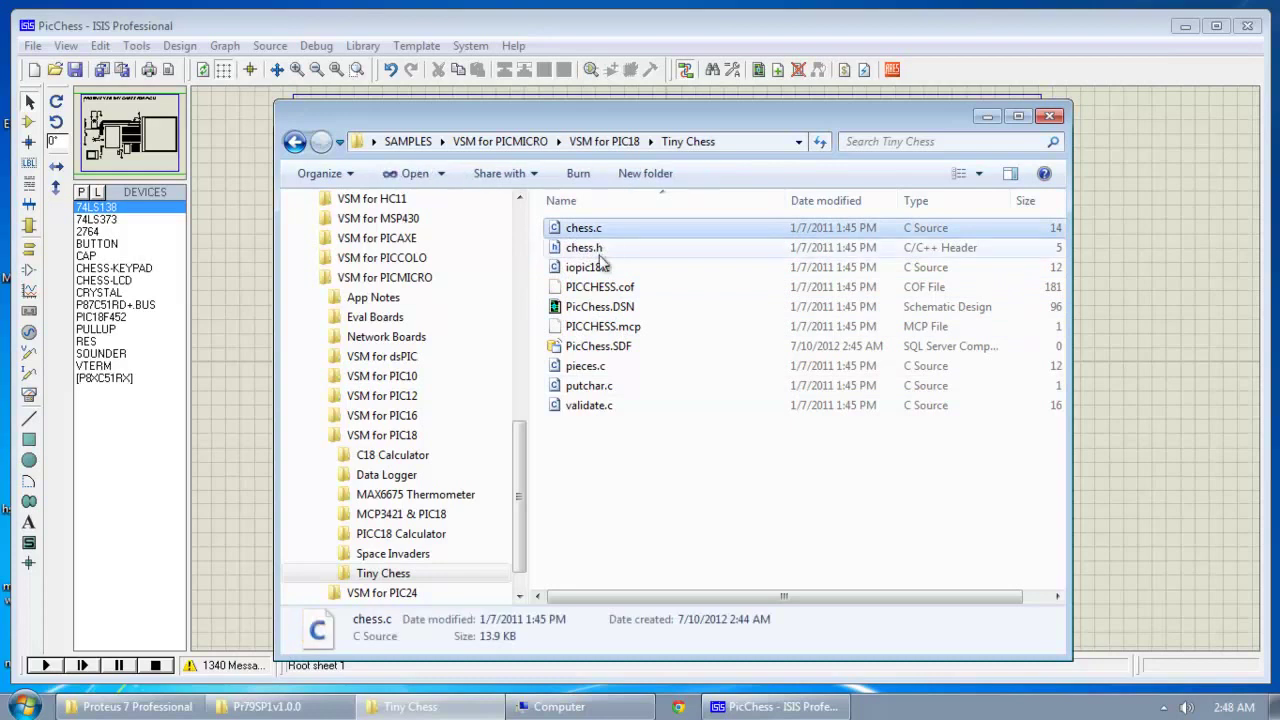
click(603, 250)
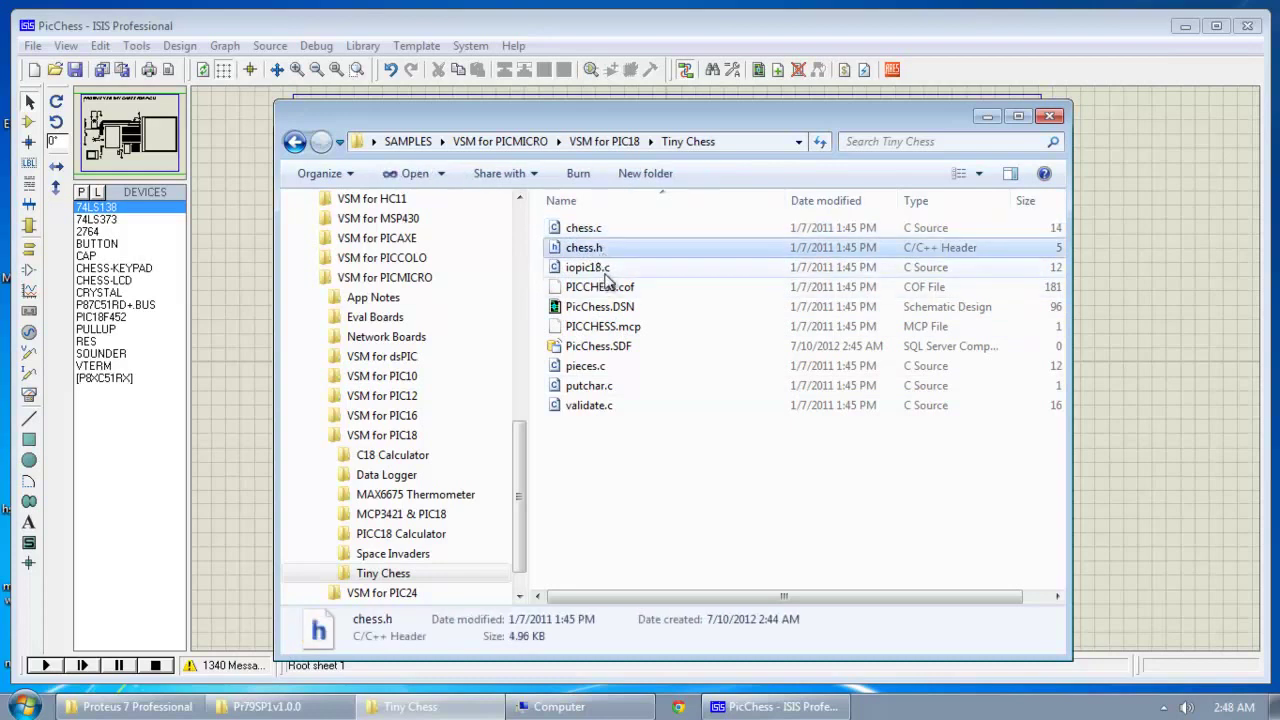
click(620, 270)
click(600, 366)
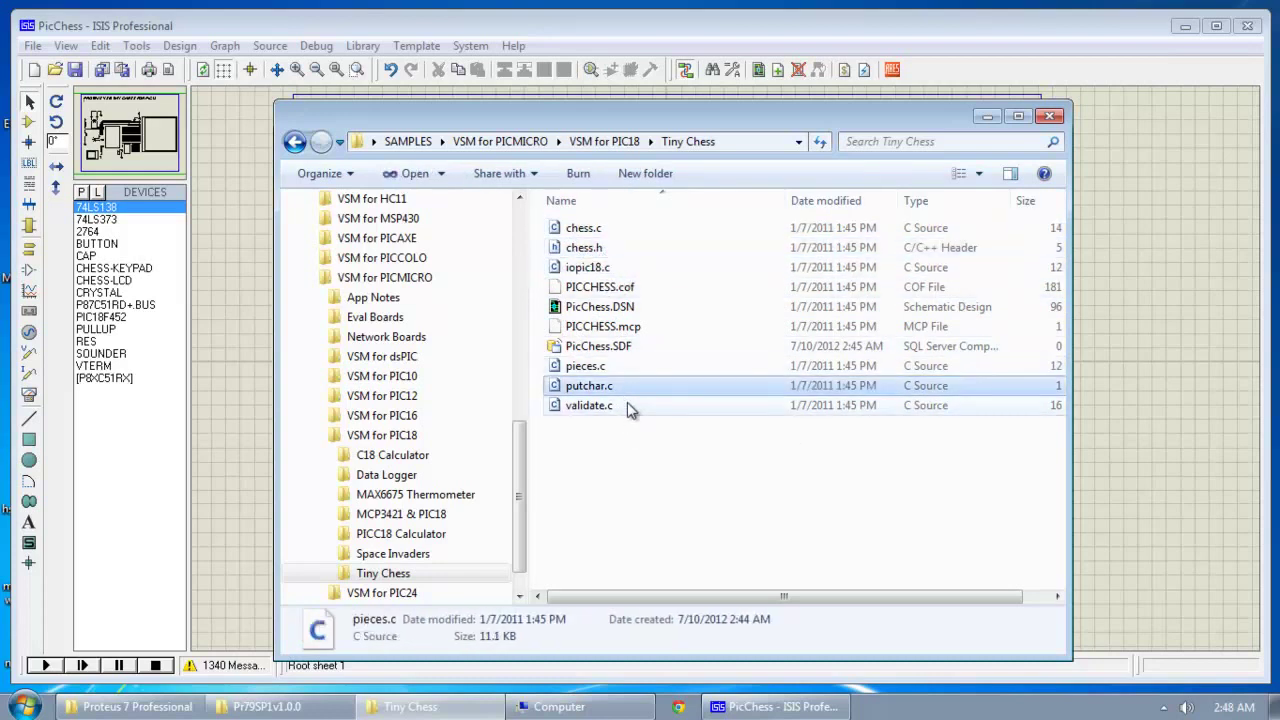
click(595, 405)
click(630, 367)
click(629, 250)
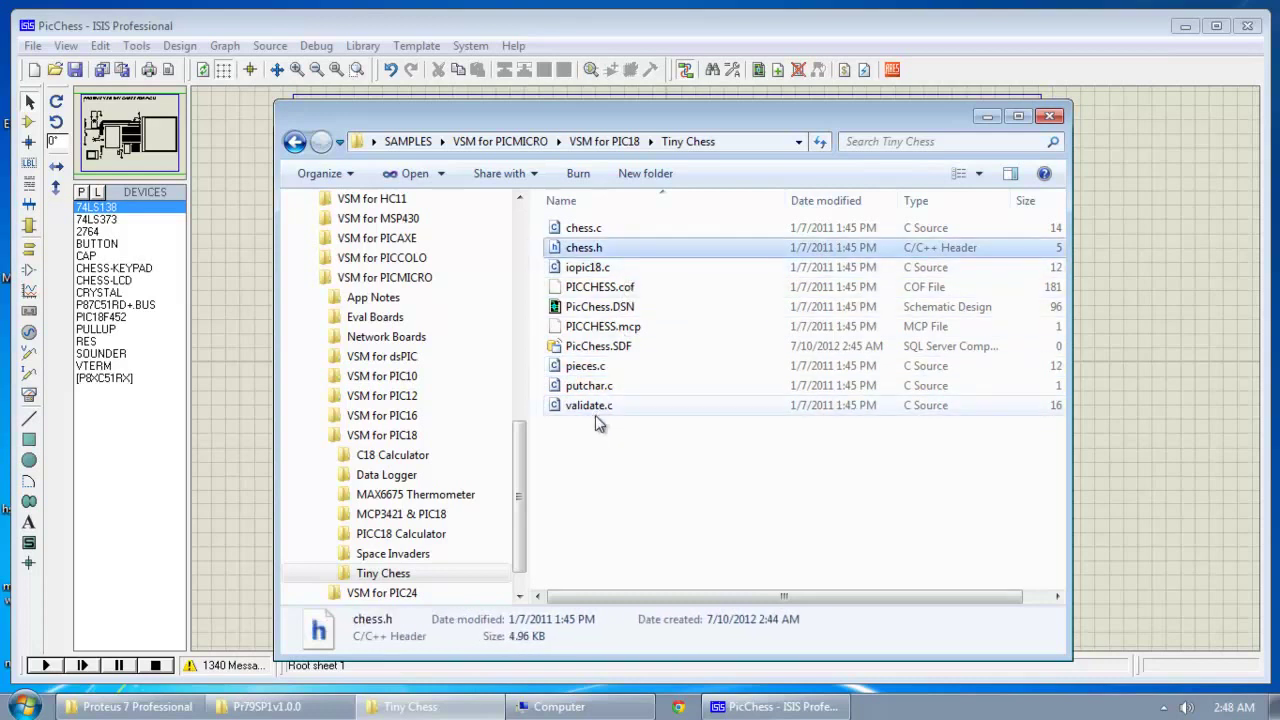
- Open chess.c via 'Edit with Notepad++' and scroll through its C source
right_click(580, 228)
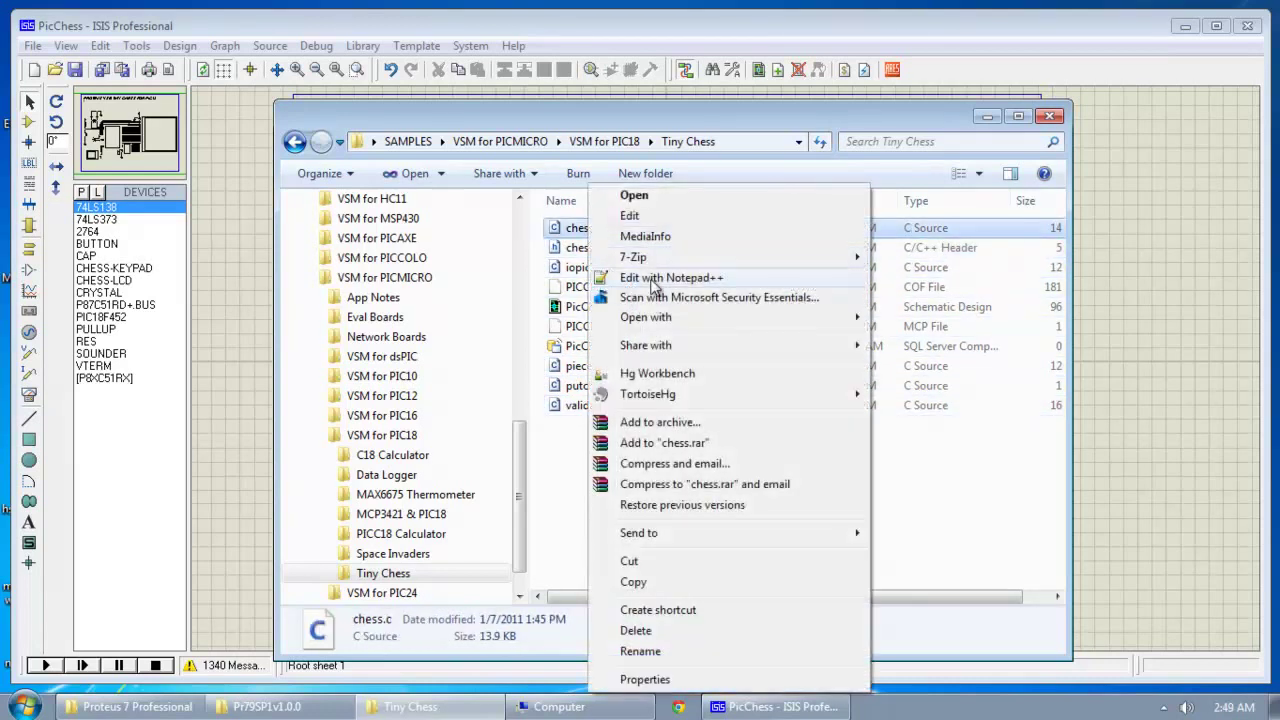
click(655, 280)
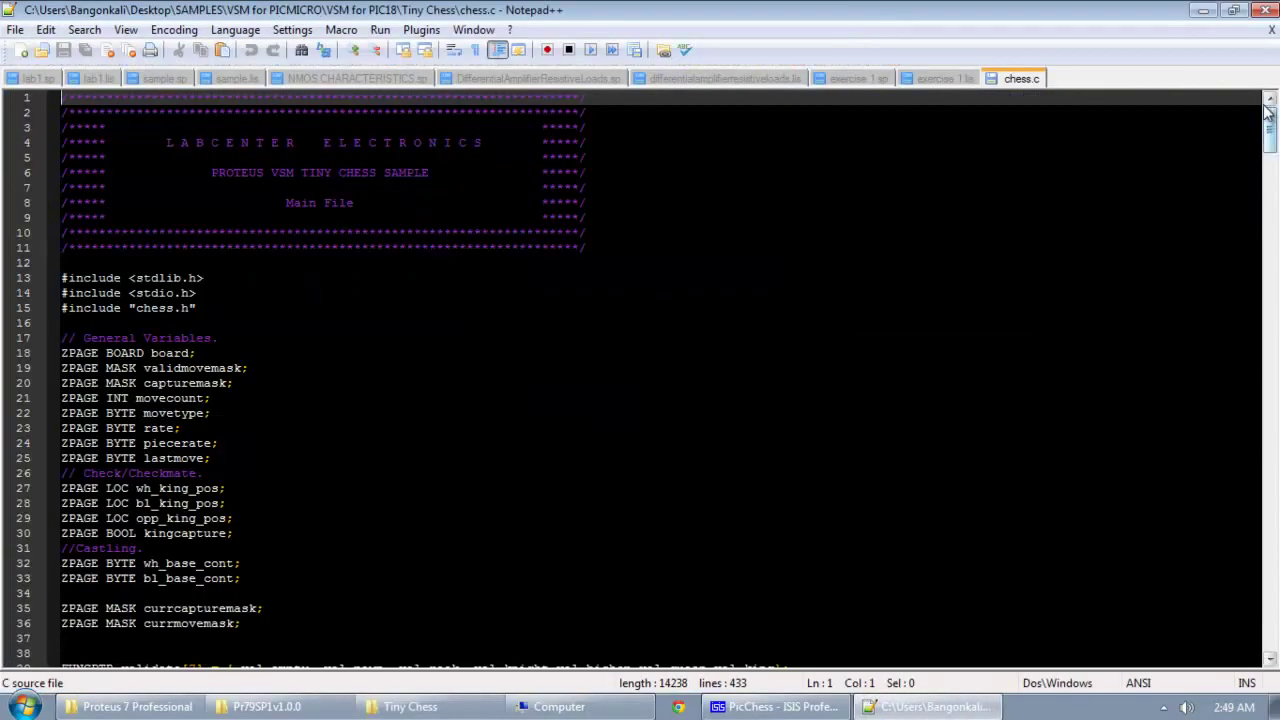
mouse_move(1271, 134)
mouse_down()
mouse_move(1262, 652)
mouse_move(1269, 115)
mouse_up()
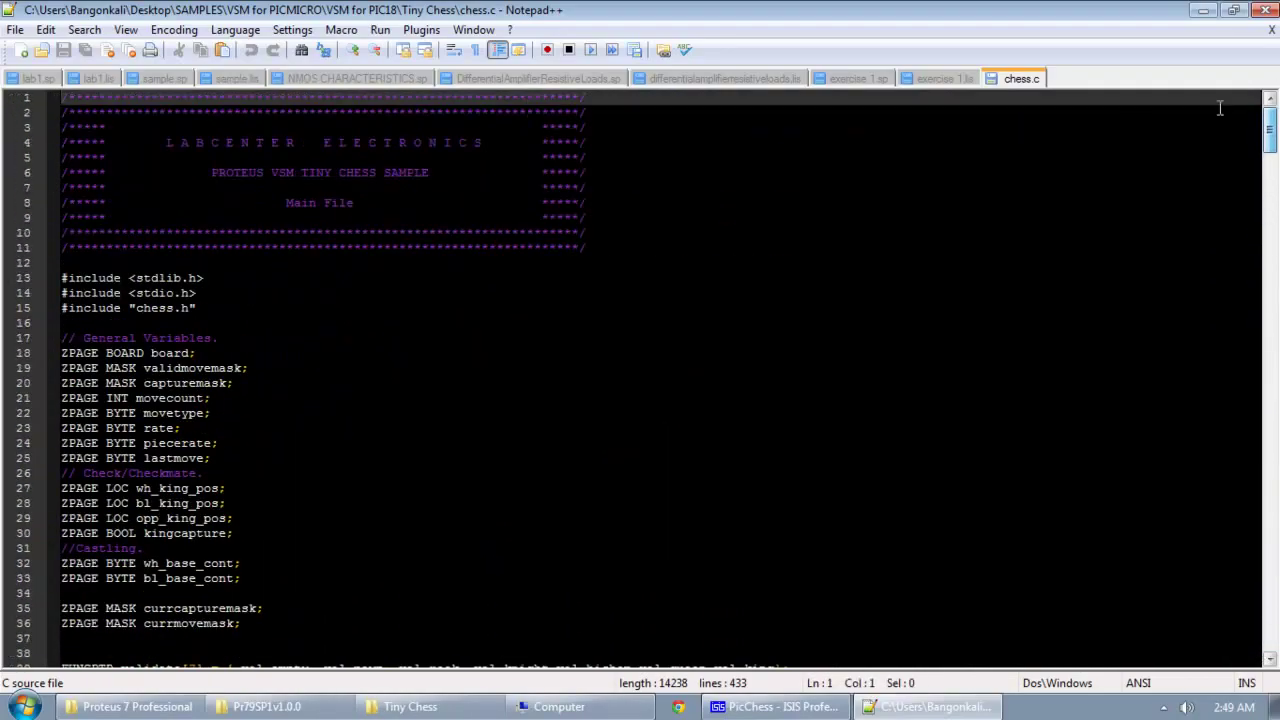
- Switch back to the PicChess - ISIS Professional window from the taskbar
click(770, 708)
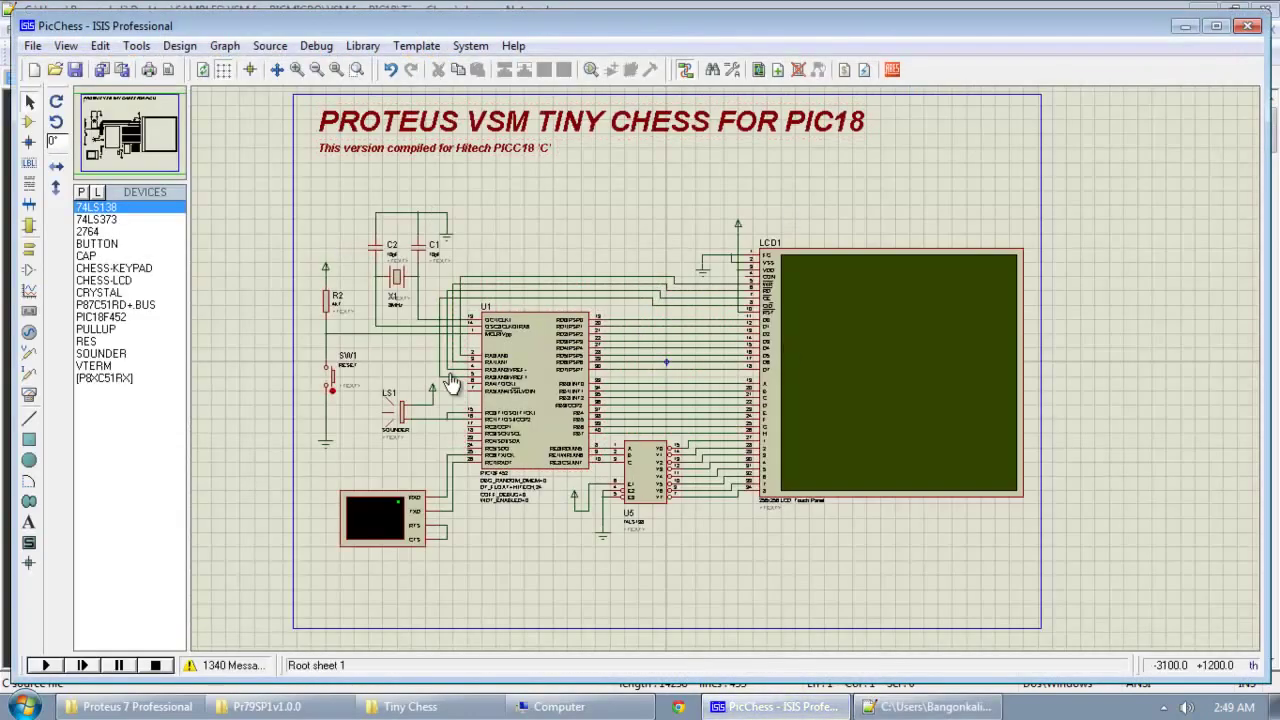